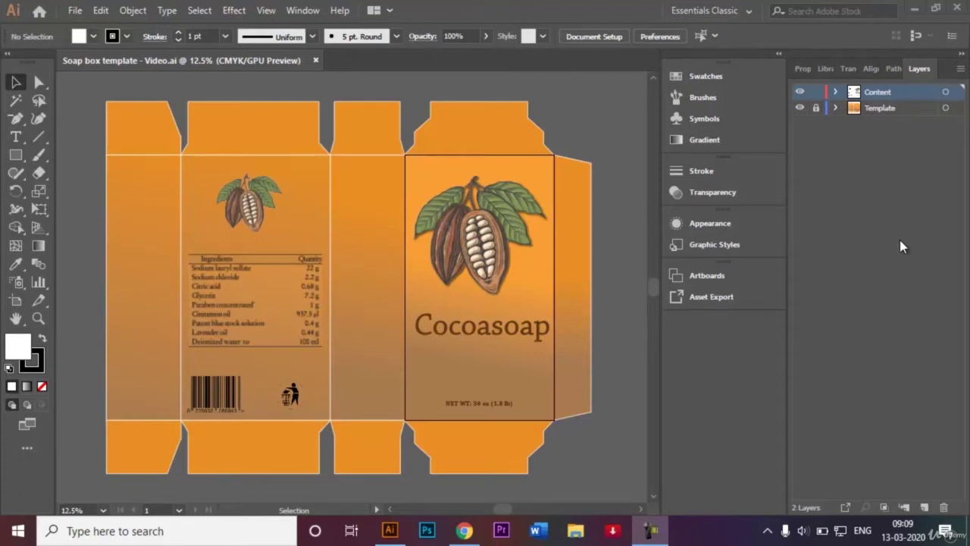
- Create a new A4 (210 × 297 mm) document named 'Soap Packaging'
{"action": "left_click", "coordinate": [75, 11]}
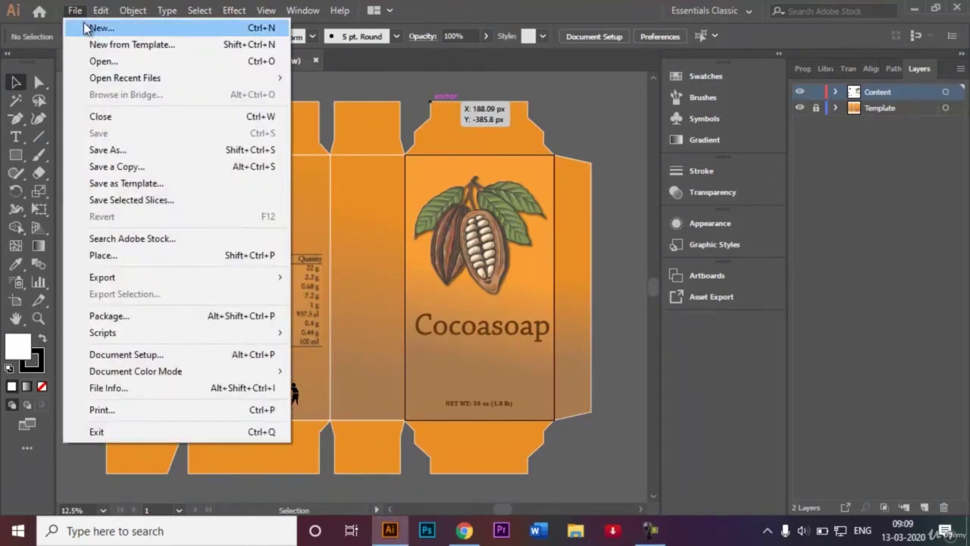
{"action": "left_click", "coordinate": [85, 27]}
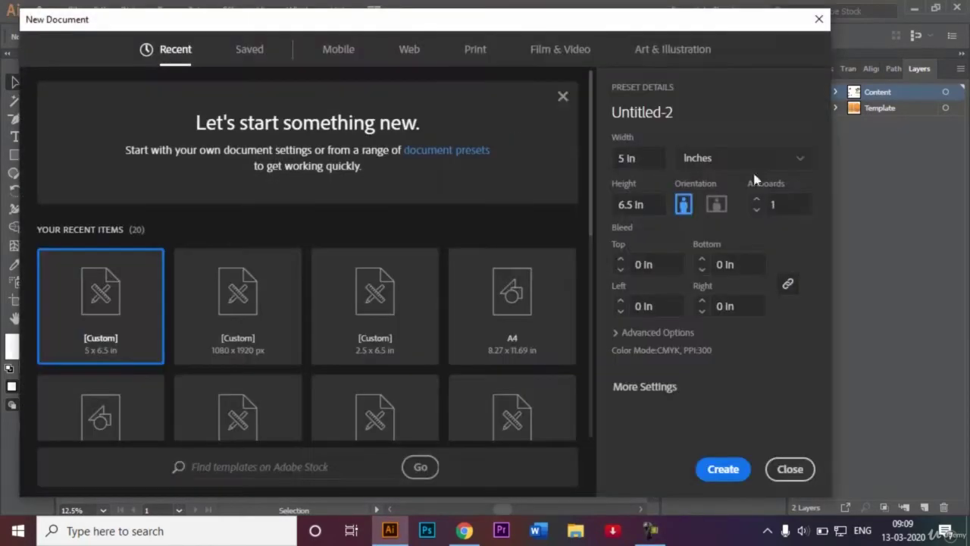
{"action": "left_click", "coordinate": [796, 166]}
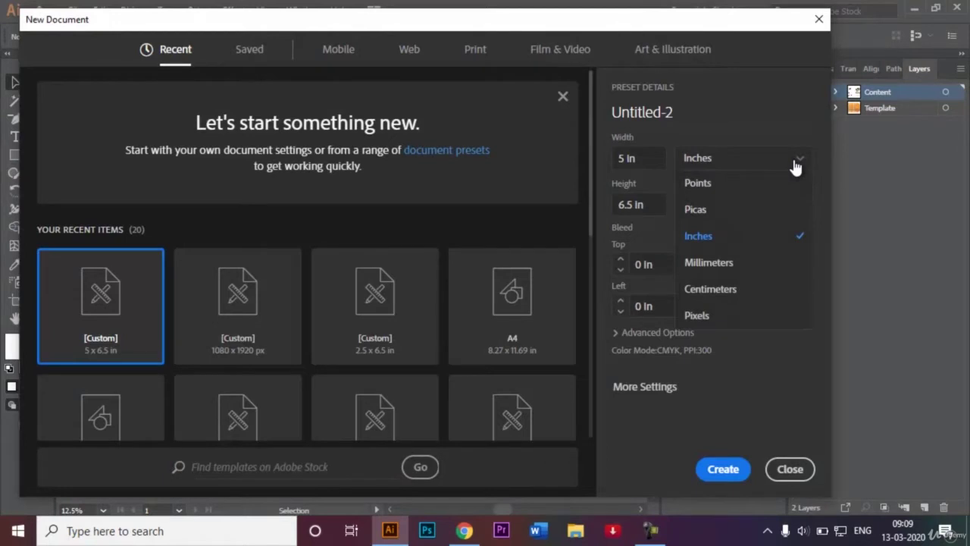
{"action": "left_click", "coordinate": [696, 316]}
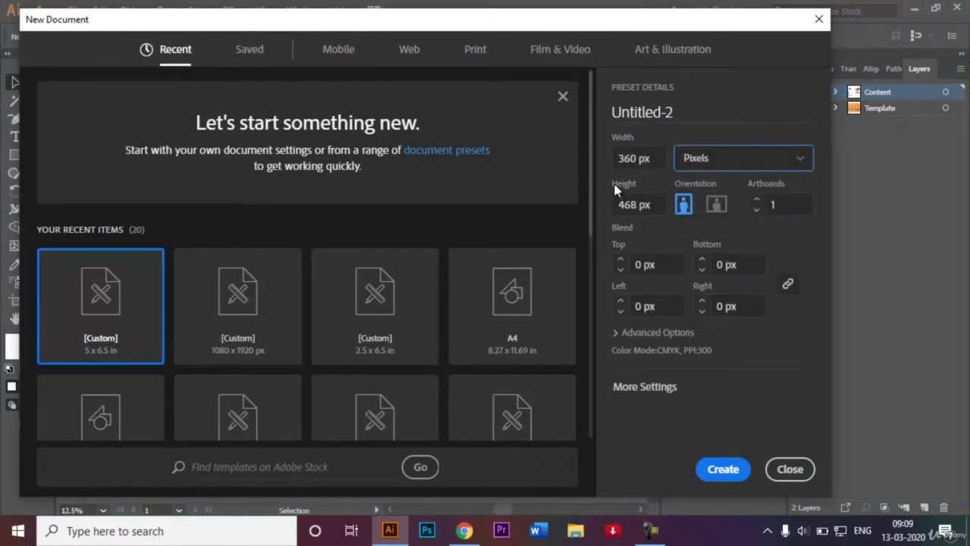
{"action": "left_click_drag", "start_coordinate": [591, 169], "coordinate": [591, 234]}
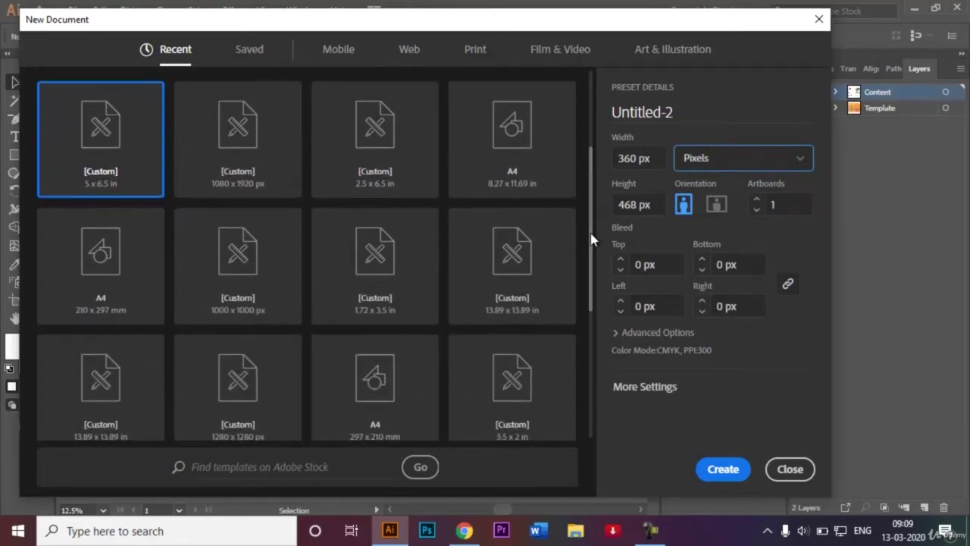
{"action": "left_click", "coordinate": [85, 264]}
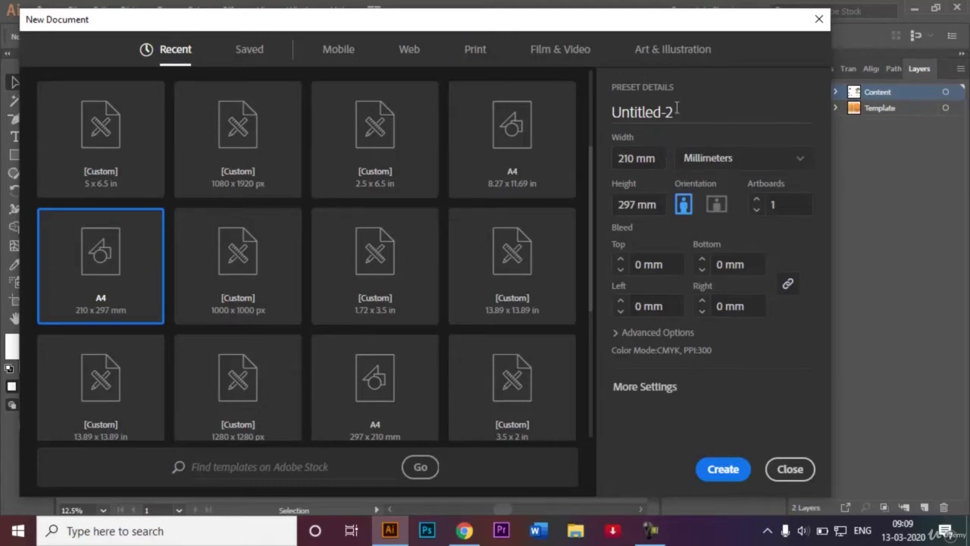
{"action": "left_click_drag", "start_coordinate": [677, 110], "coordinate": [596, 110]}
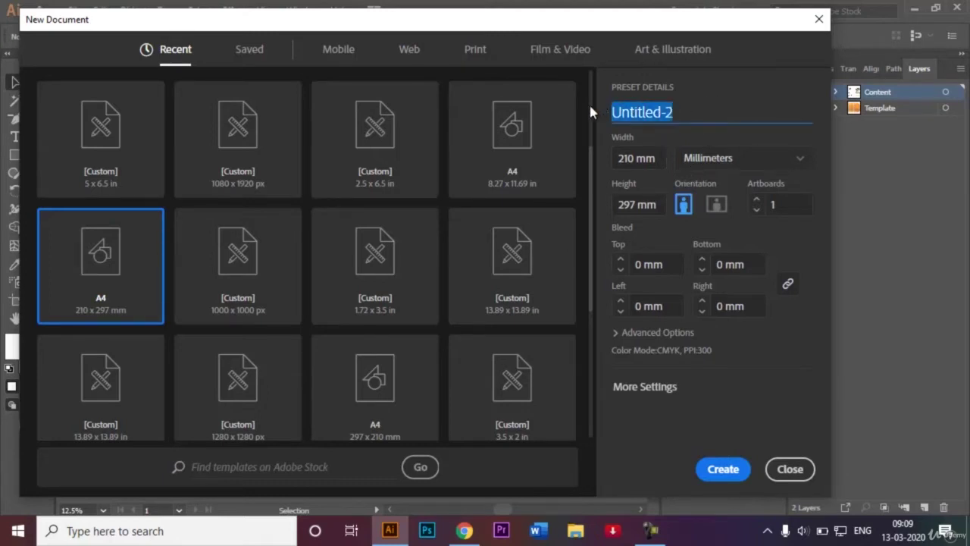
{"action": "key", "text": "BackSpace"}
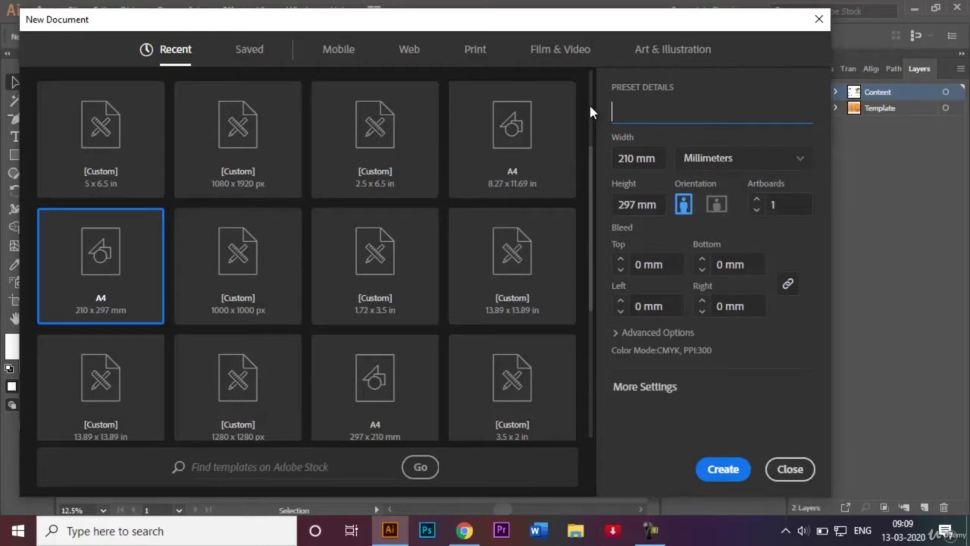
{"action": "type", "text": "Soap Packaging"}
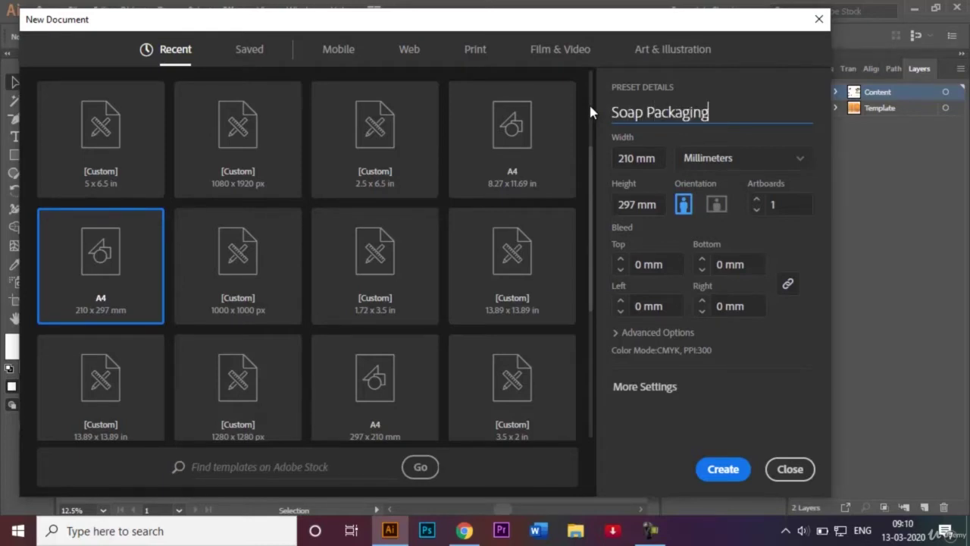
{"action": "key", "text": "Return"}
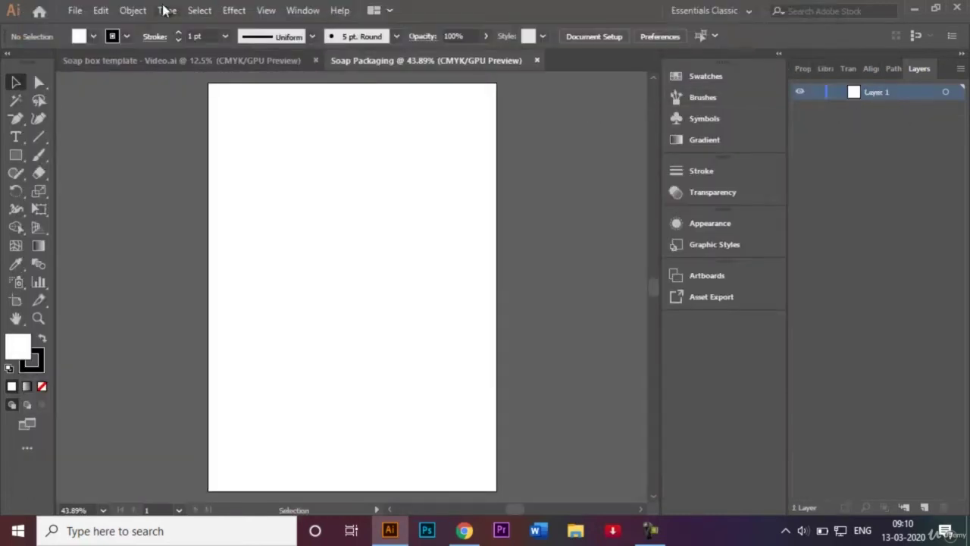
- Rename Layer 1 to 'Template' in the Soap Packaging document
{"action": "left_click", "coordinate": [168, 60]}
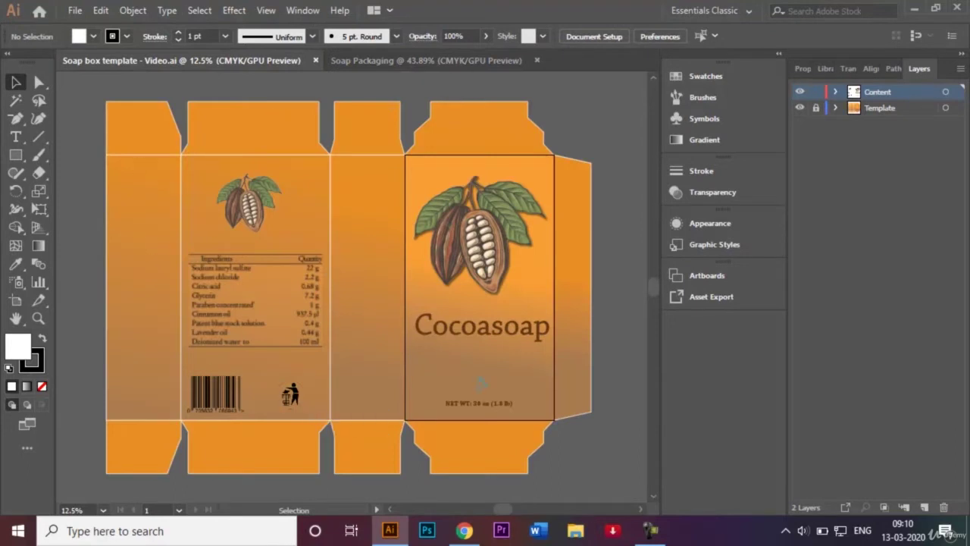
{"action": "left_click", "coordinate": [437, 61]}
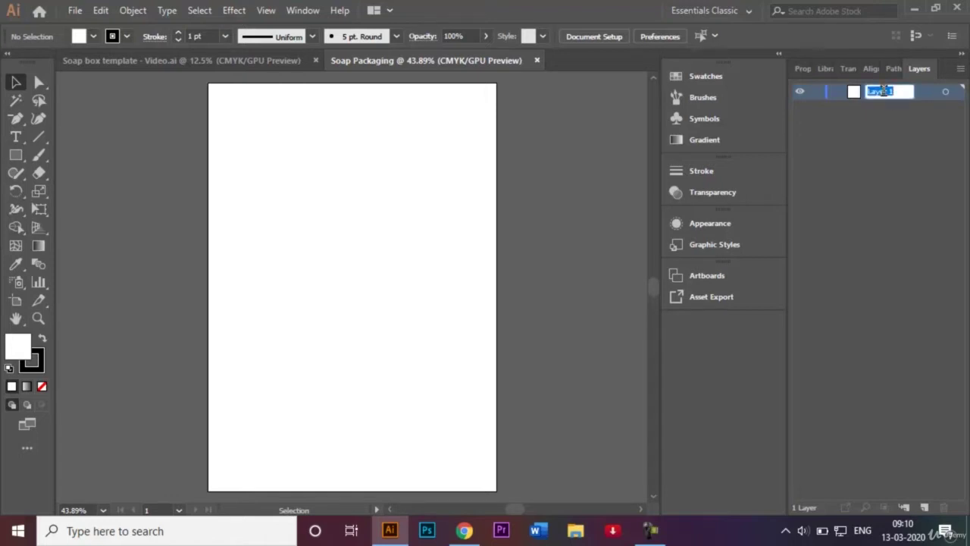
{"action": "key", "text": "BackSpace"}
{"action": "key", "text": "Return"}
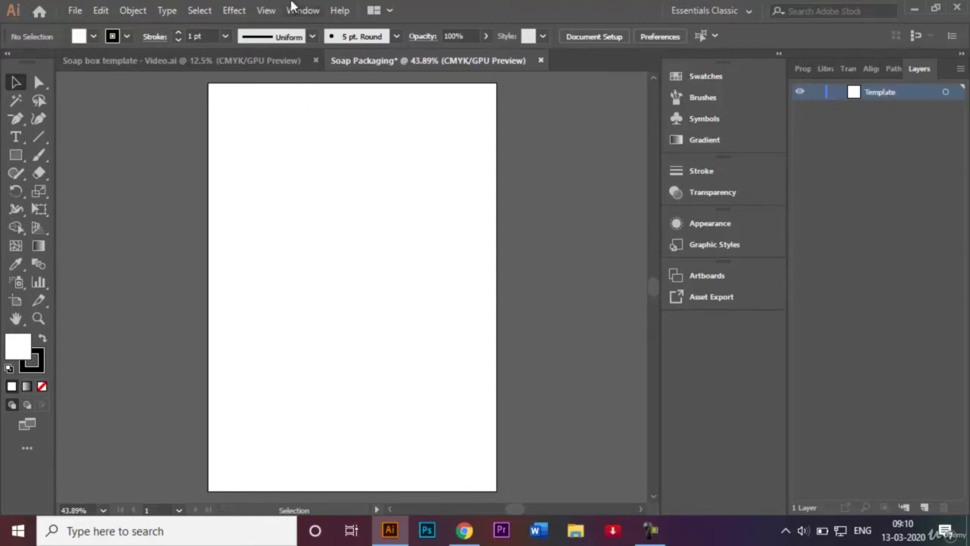
- Confirm Smart Guides stay enabled and check the Soap box template for reference
{"action": "left_click", "coordinate": [266, 11]}
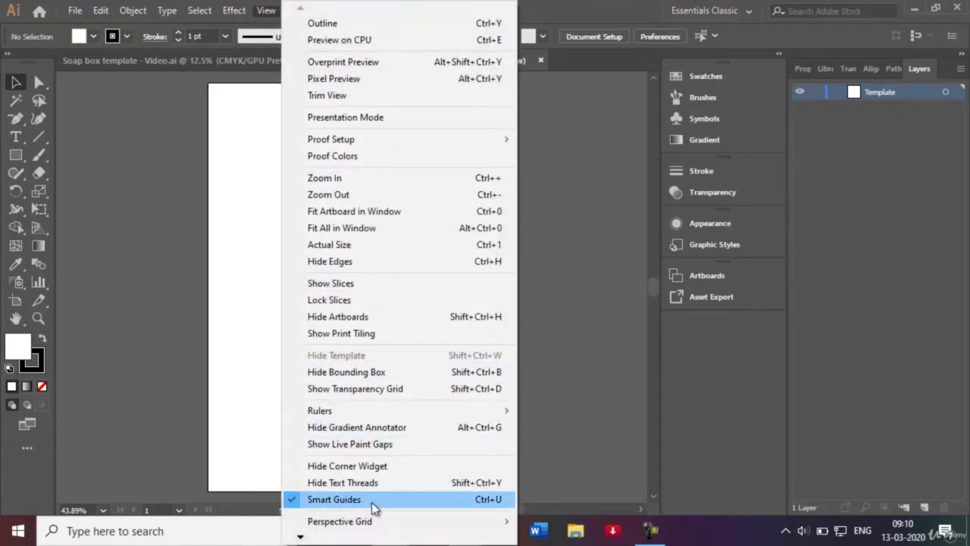
{"action": "left_click", "coordinate": [601, 384]}
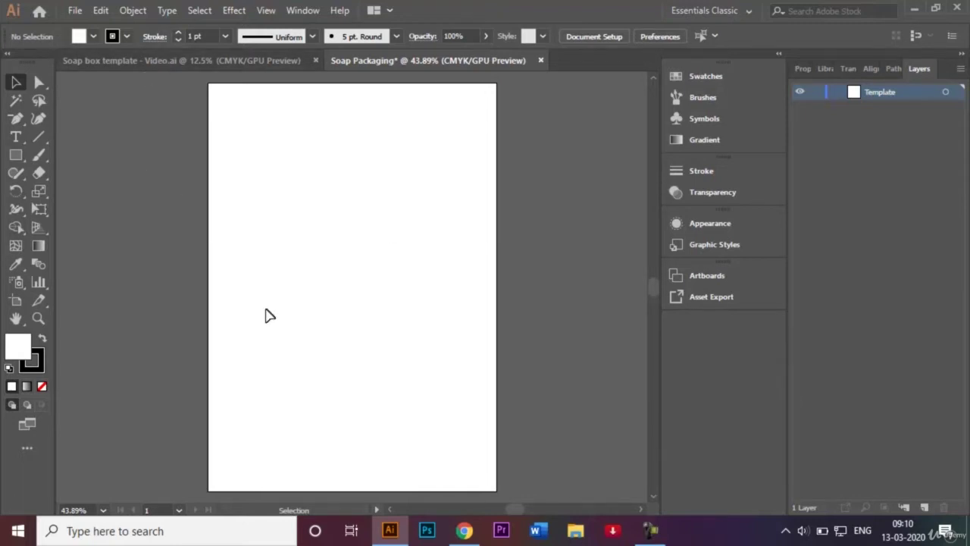
{"action": "left_click", "coordinate": [224, 65]}
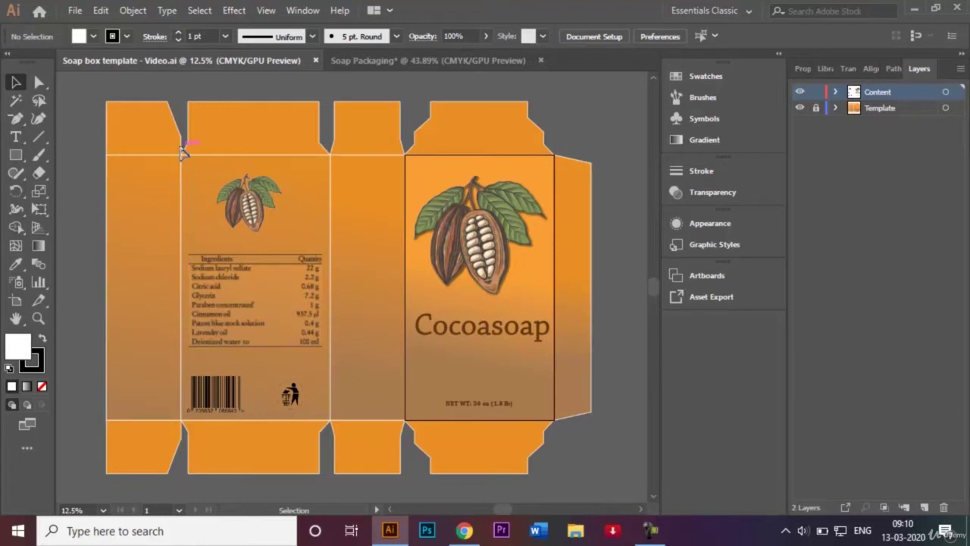
{"action": "left_click", "coordinate": [419, 62]}
{"action": "key", "text": "ctrl+minus"}
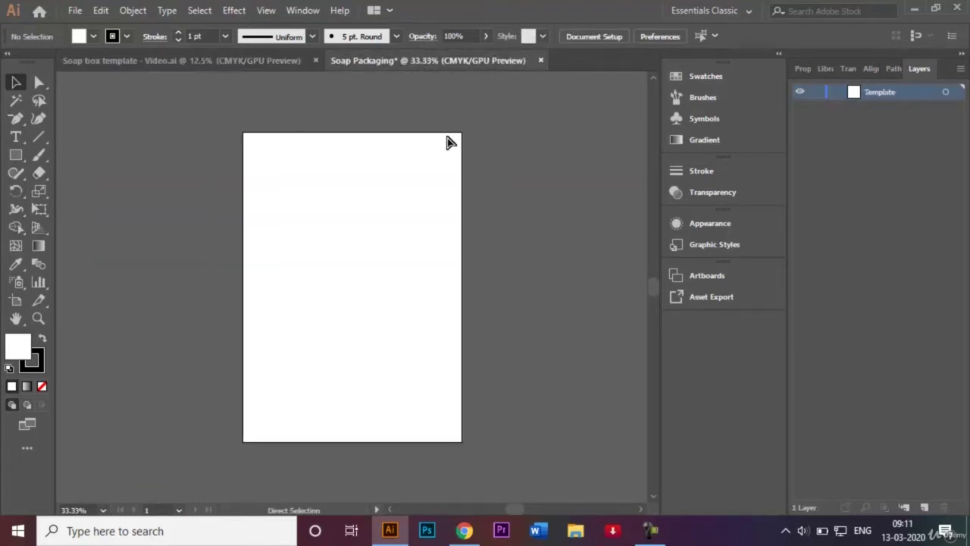
- Draw a 105 × 297 mm full-height rectangle on the artboard
{"action": "left_click", "coordinate": [17, 154]}
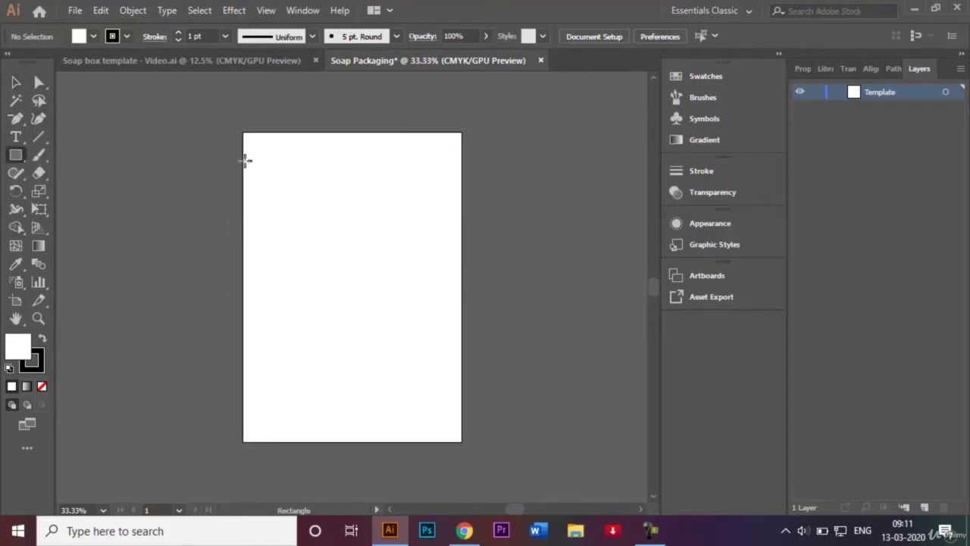
{"action": "left_click_drag", "start_coordinate": [244, 132], "coordinate": [351, 439]}
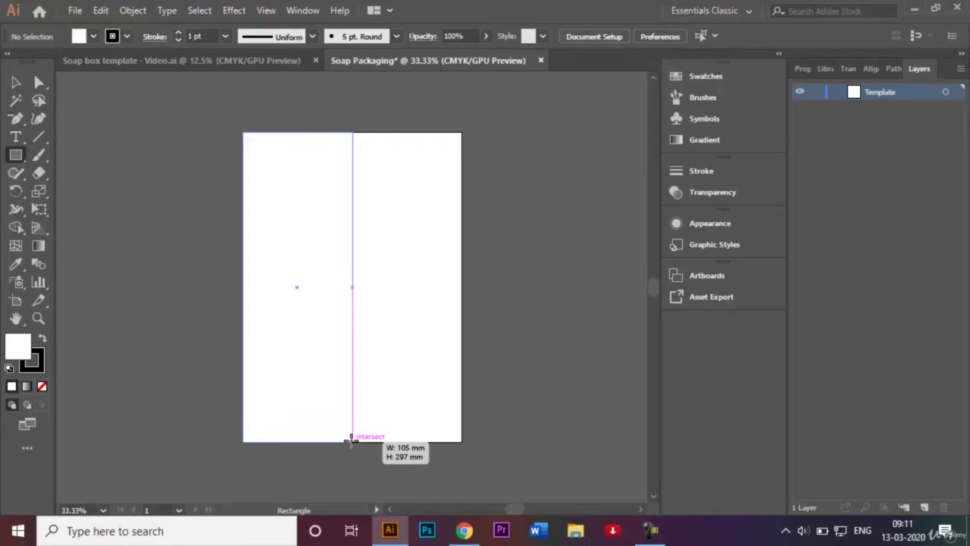
{"action": "left_click_drag", "start_coordinate": [351, 440], "coordinate": [351, 439]}
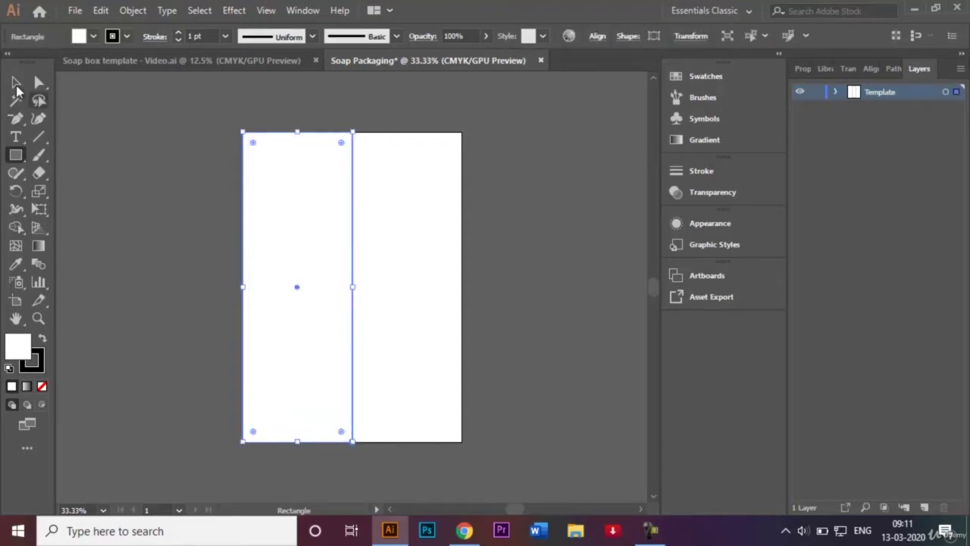
{"action": "left_click", "coordinate": [15, 82]}
{"action": "left_click_drag", "start_coordinate": [296, 287], "coordinate": [516, 293]}
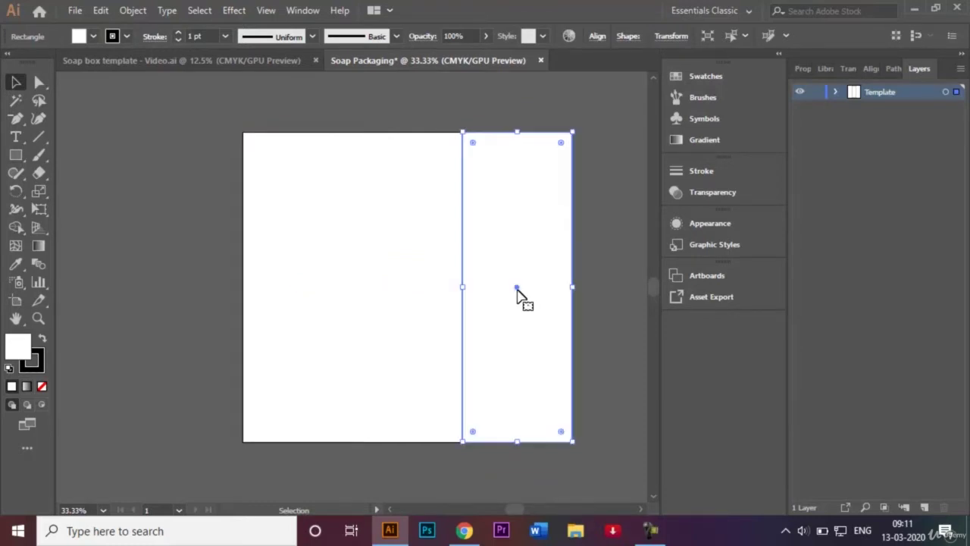
{"action": "left_click", "coordinate": [595, 145]}
- Move the rectangle to the artboard's left side, matching the template layout
{"action": "left_click", "coordinate": [240, 64]}
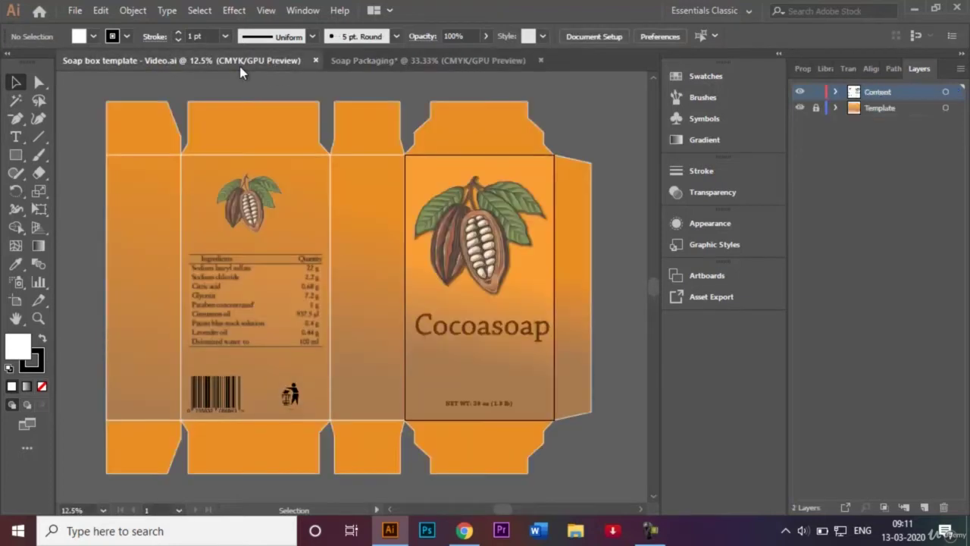
{"action": "left_click", "coordinate": [409, 60]}
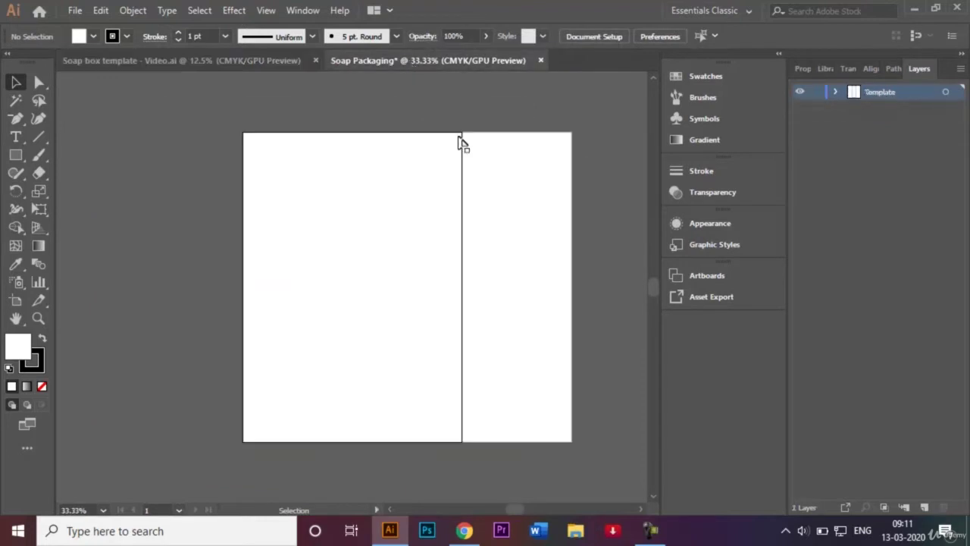
{"action": "left_click", "coordinate": [513, 238]}
{"action": "left_click_drag", "start_coordinate": [516, 290], "coordinate": [190, 292]}
{"action": "left_click", "coordinate": [91, 126]}
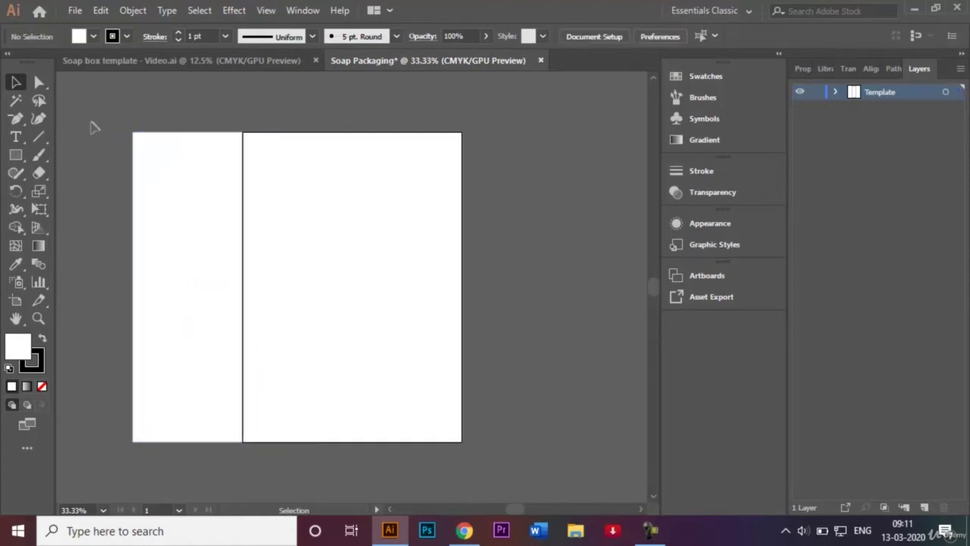
- Copy the left panel to the artboard's right side and narrow it to about half width
{"action": "left_click", "coordinate": [154, 254]}
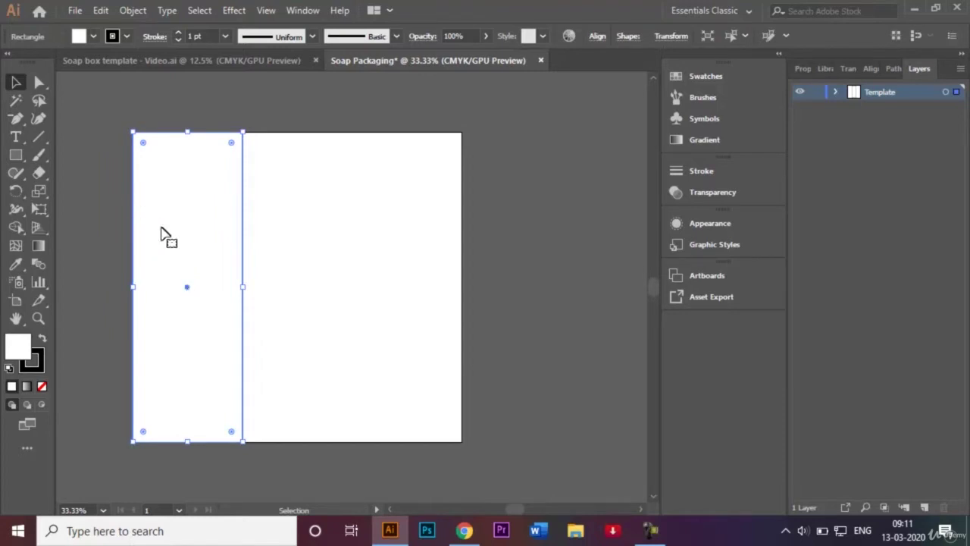
{"action": "left_click_drag", "start_coordinate": [187, 288], "coordinate": [518, 286]}
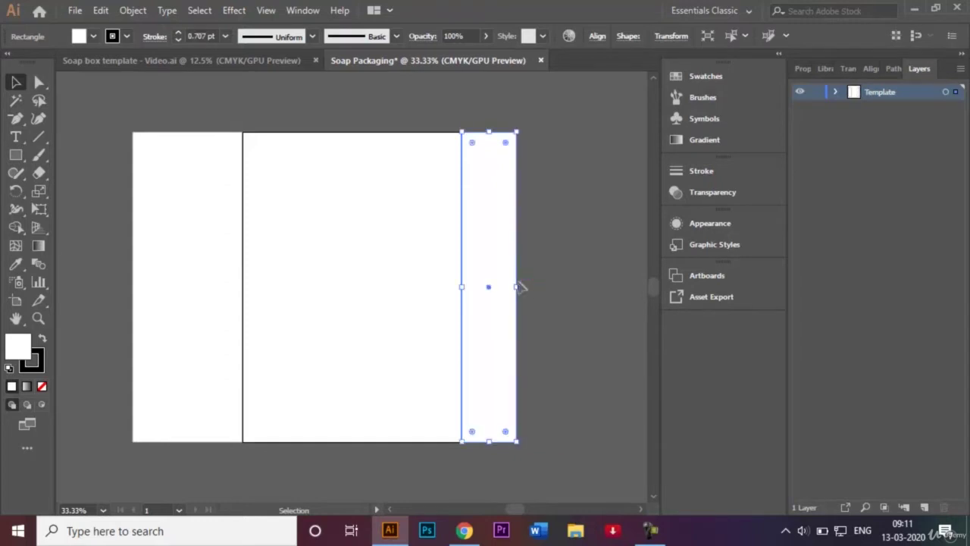
{"action": "left_click", "coordinate": [559, 255]}
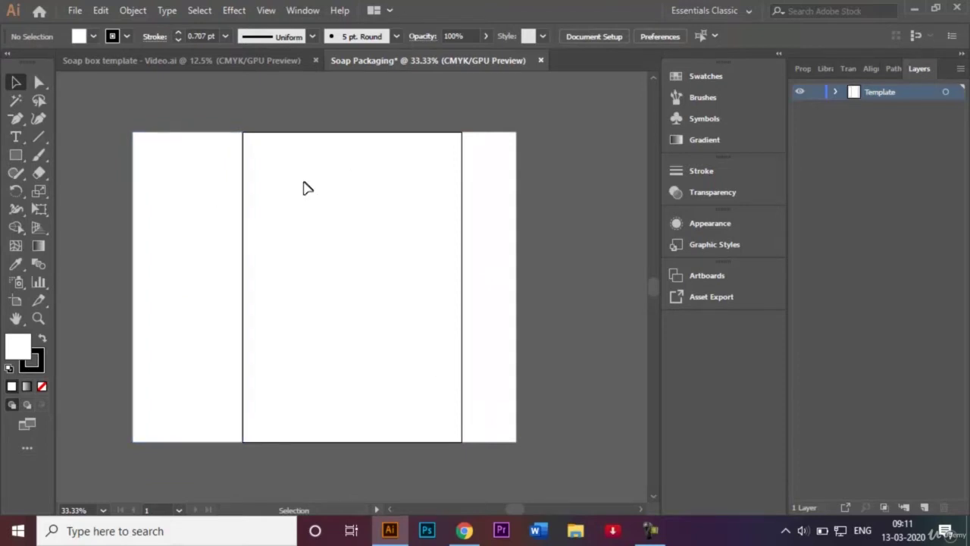
{"action": "left_click", "coordinate": [389, 510]}
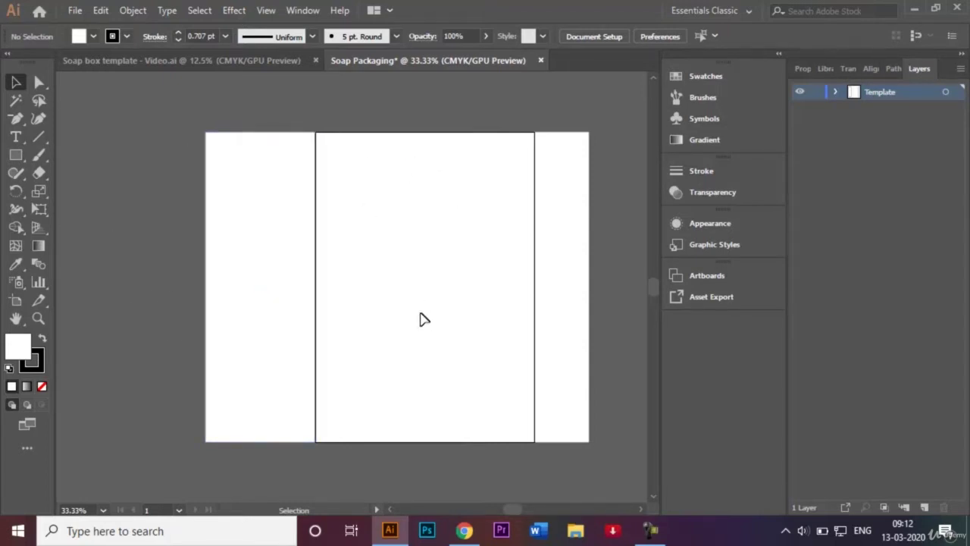
- Draw a rectangle over the centre panel and copy it to the left
{"action": "left_click", "coordinate": [20, 154]}
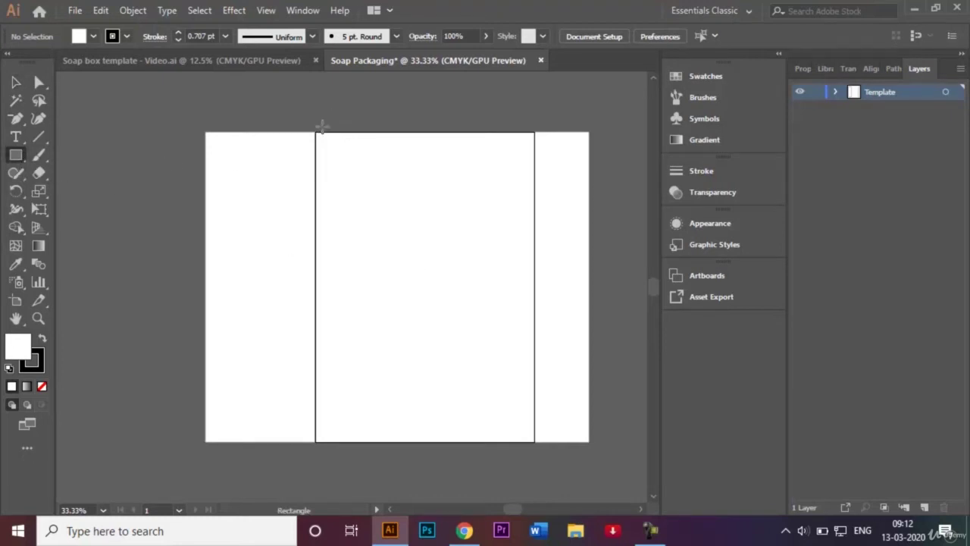
{"action": "mouse_move", "coordinate": [315, 133]}
{"action": "left_mouse_down"}
{"action": "mouse_move", "coordinate": [463, 364]}
{"action": "mouse_move", "coordinate": [533, 440]}
{"action": "left_mouse_up"}
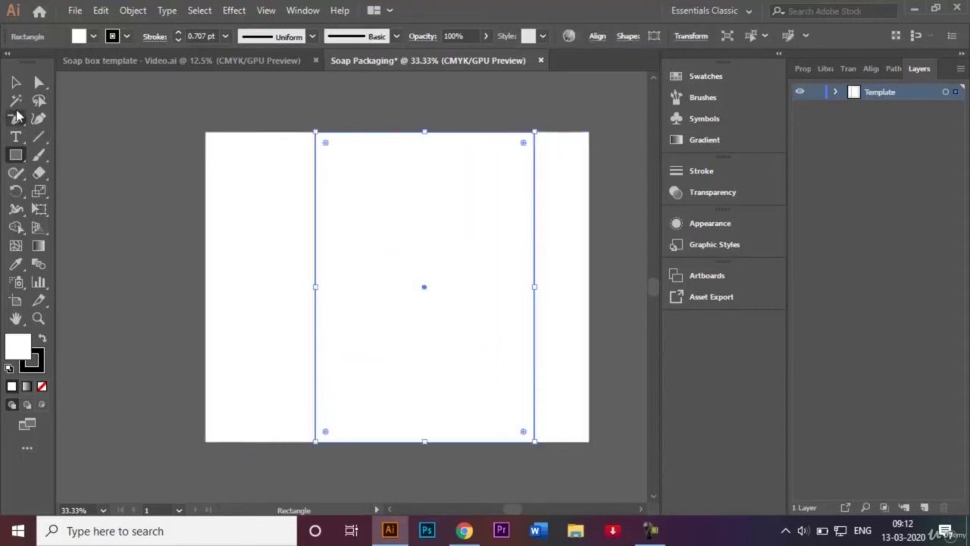
{"action": "left_click", "coordinate": [16, 82]}
{"action": "left_click_drag", "start_coordinate": [427, 291], "coordinate": [97, 289]}
{"action": "left_click", "coordinate": [310, 105]}
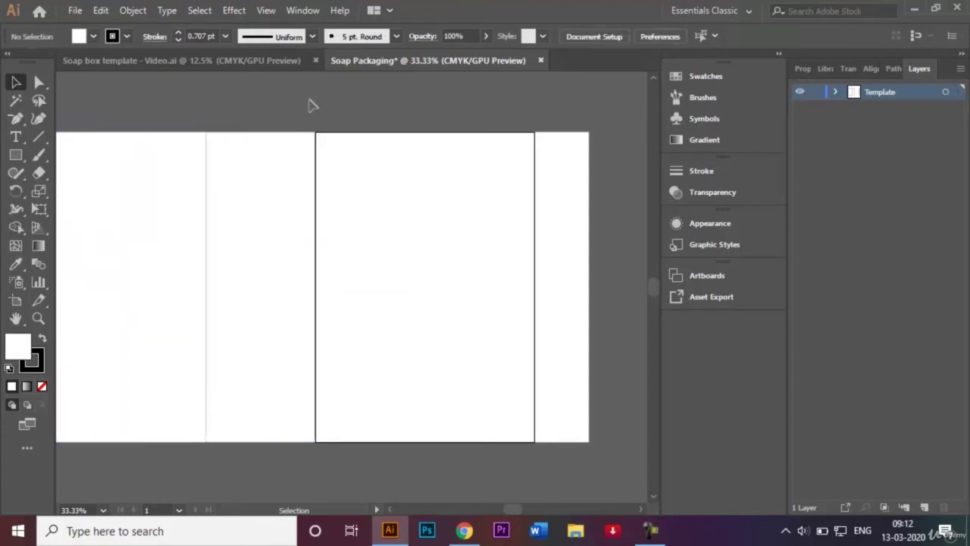
{"action": "key", "text": "ctrl+minus"}
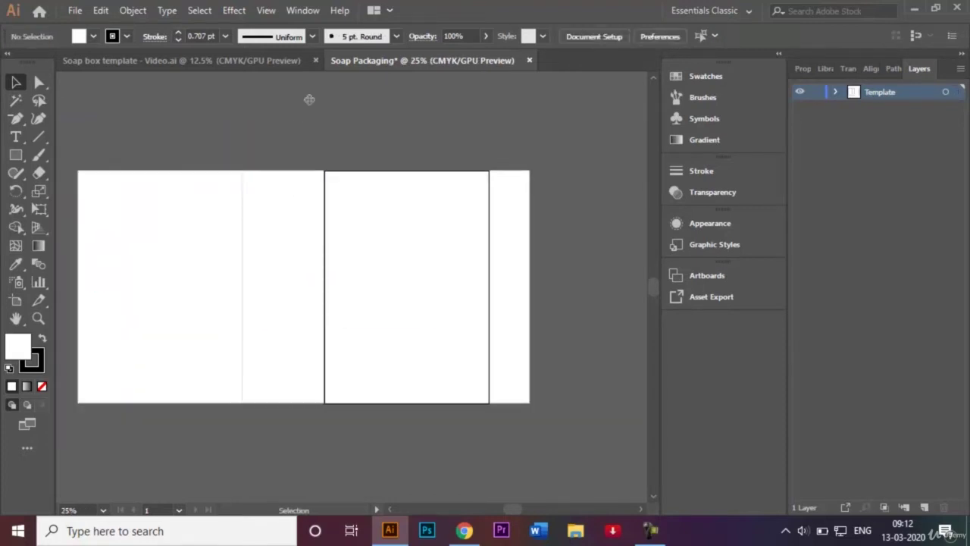
{"action": "left_click", "coordinate": [390, 509]}
{"action": "left_click", "coordinate": [390, 510]}
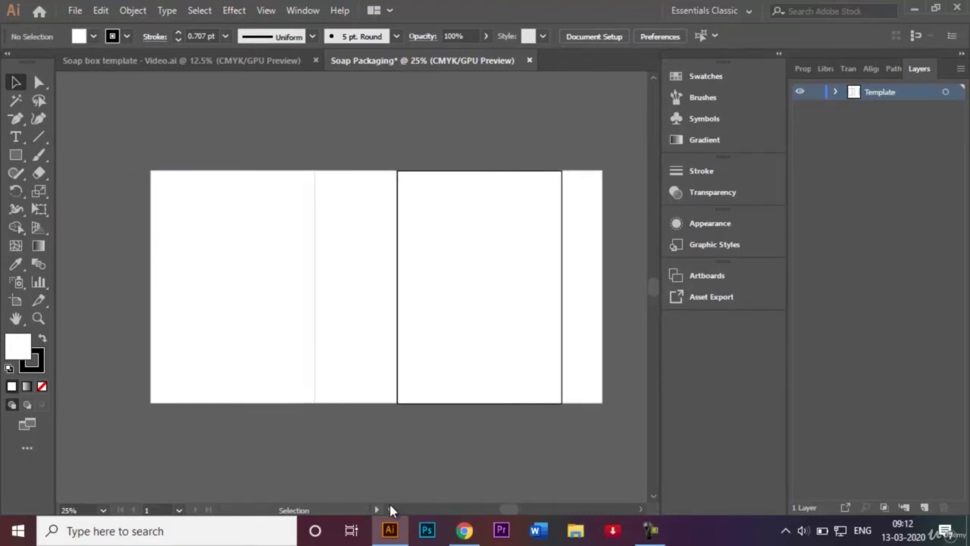
- Copy the narrow side panel to the far left, then view the Cocoasoap reference design
{"action": "left_click", "coordinate": [239, 57]}
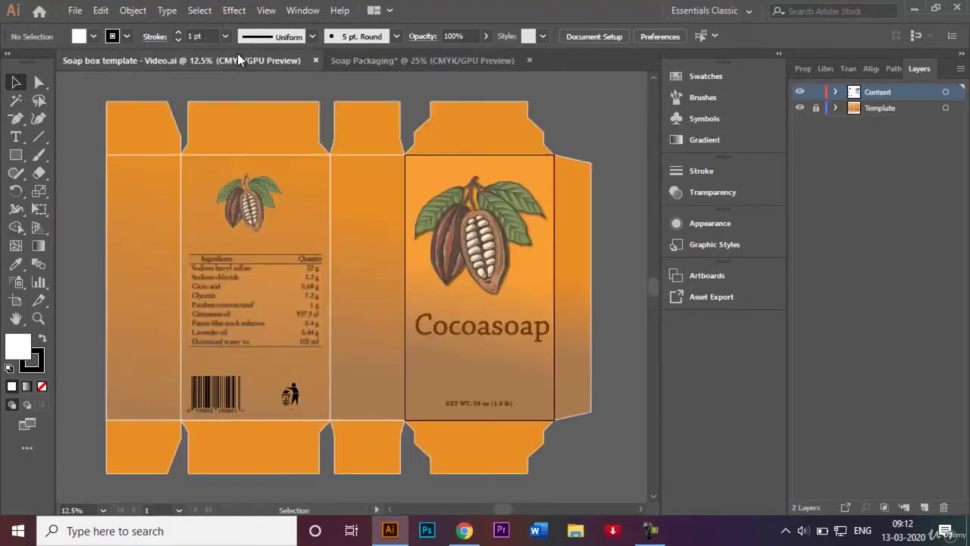
{"action": "left_click", "coordinate": [383, 60]}
{"action": "left_click", "coordinate": [362, 271]}
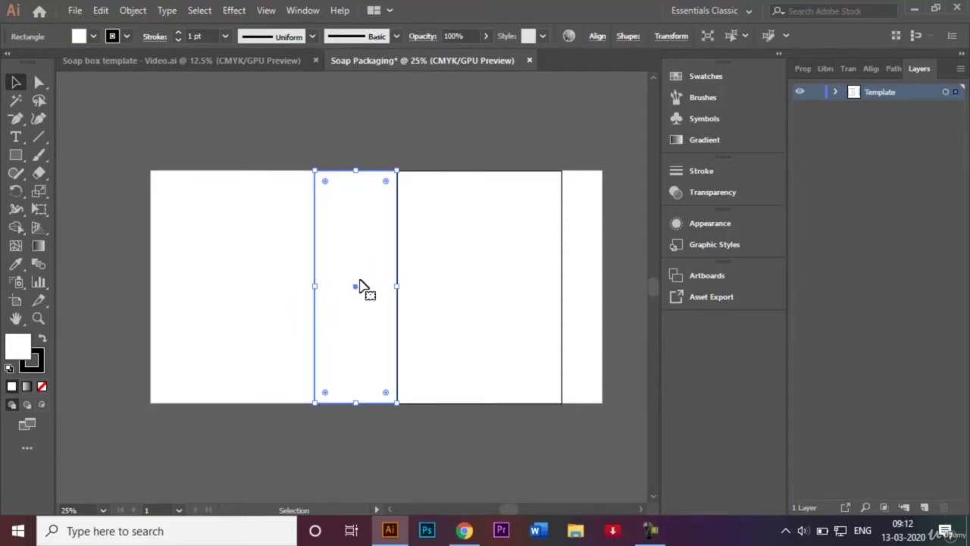
{"action": "left_click_drag", "start_coordinate": [358, 287], "coordinate": [114, 289]}
{"action": "left_click", "coordinate": [287, 149]}
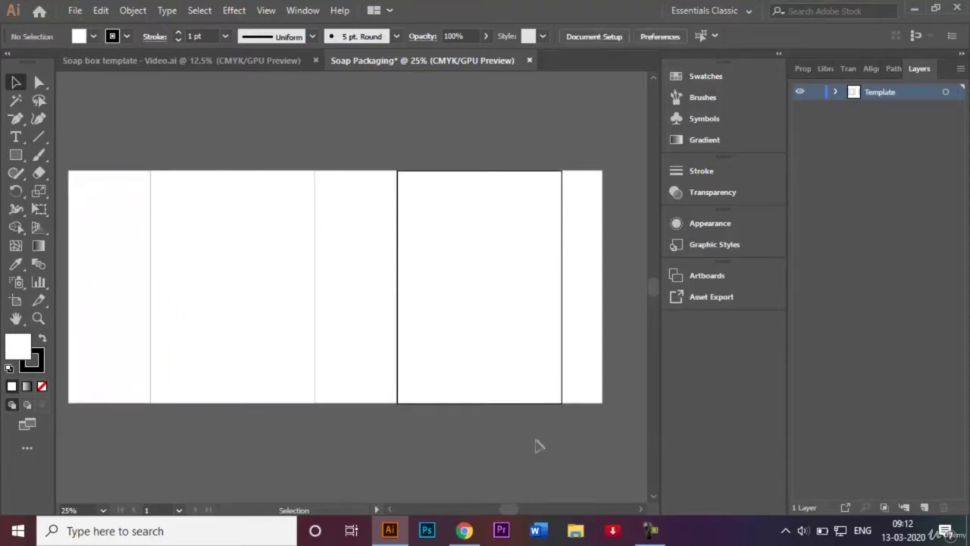
{"action": "left_click", "coordinate": [388, 510]}
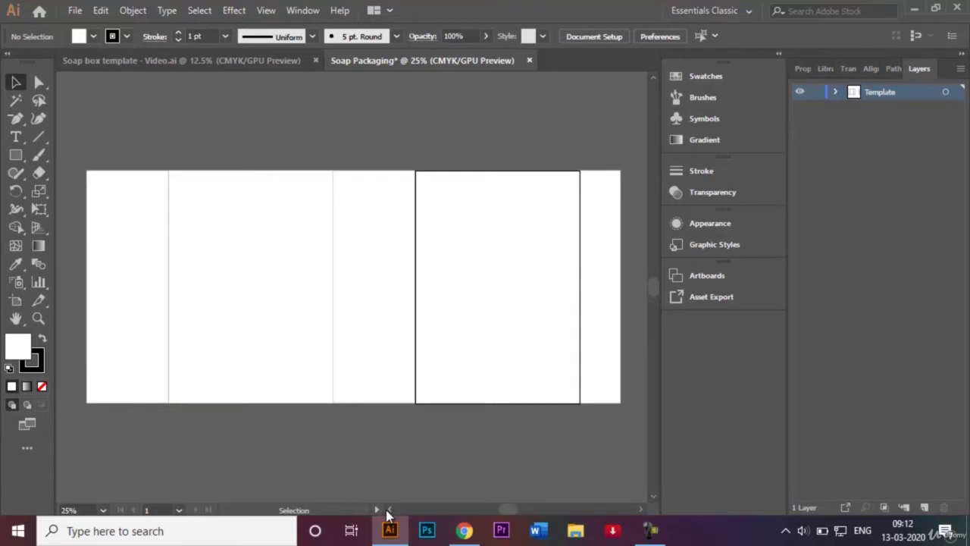
{"action": "left_click", "coordinate": [253, 60]}
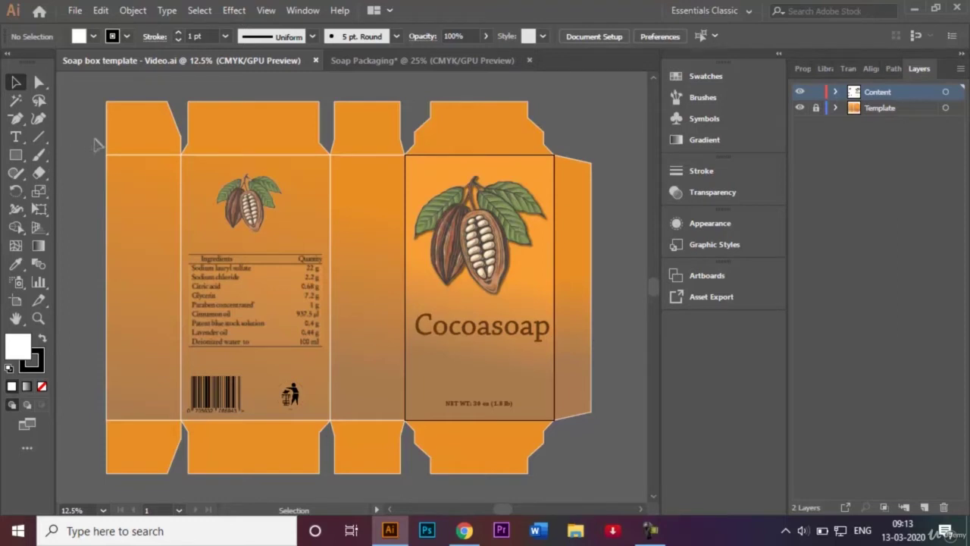
- Draw a thin strip and a taller rectangle above the leftmost panel
{"action": "left_click", "coordinate": [369, 61]}
{"action": "left_click", "coordinate": [17, 156]}
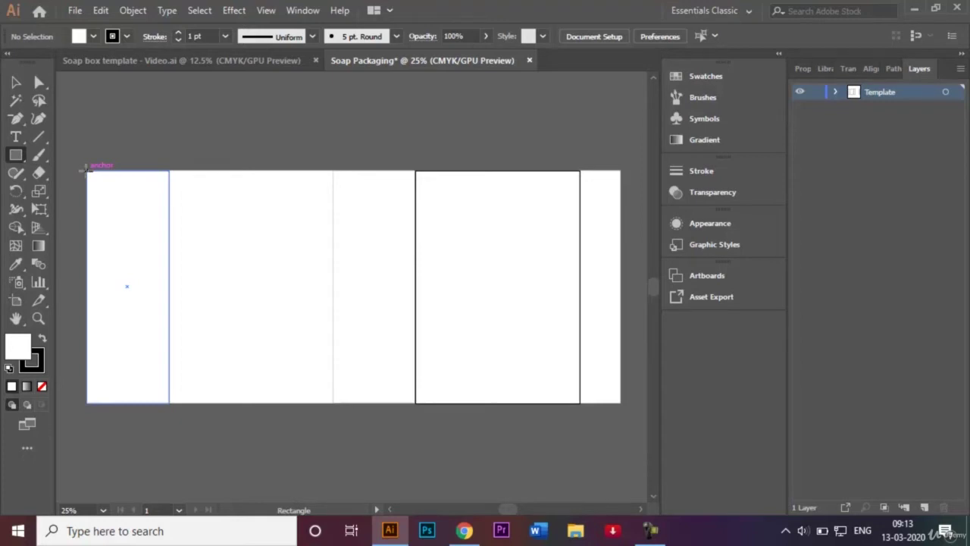
{"action": "left_click_drag", "start_coordinate": [87, 170], "coordinate": [169, 157]}
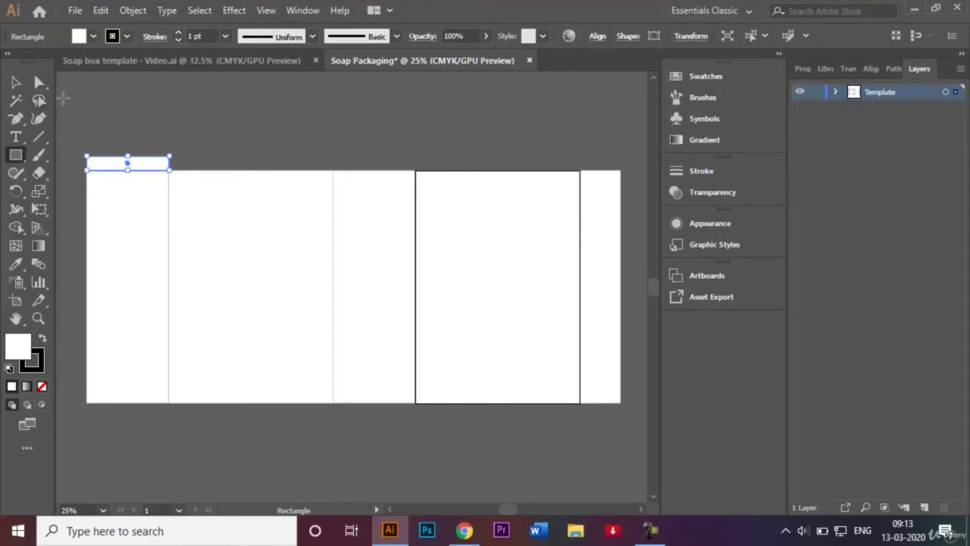
{"action": "left_click", "coordinate": [15, 82]}
{"action": "left_click", "coordinate": [148, 131]}
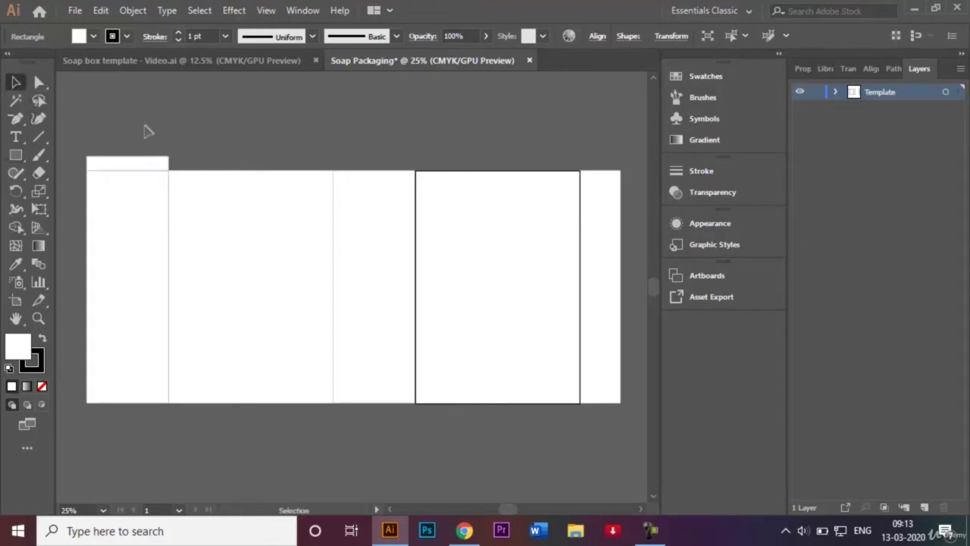
{"action": "left_click", "coordinate": [15, 154]}
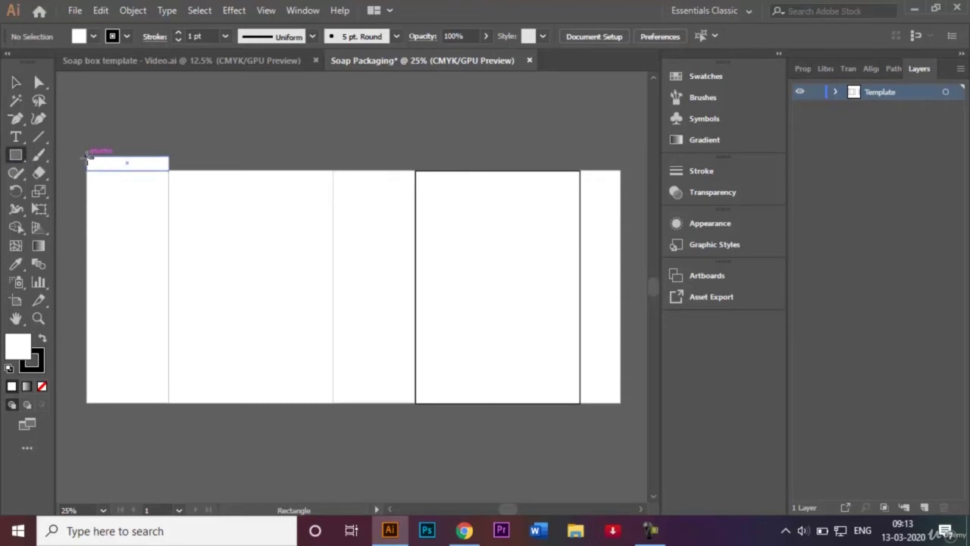
{"action": "left_click_drag", "start_coordinate": [86, 157], "coordinate": [168, 107]}
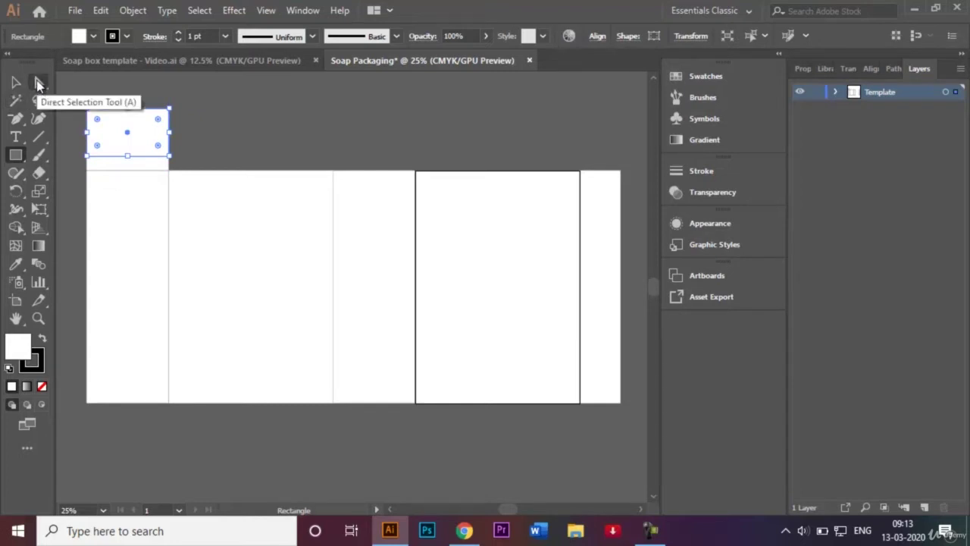
- Nudge the taller rectangle's top-right anchor three steps left to slant its edge
{"action": "left_click", "coordinate": [40, 84]}
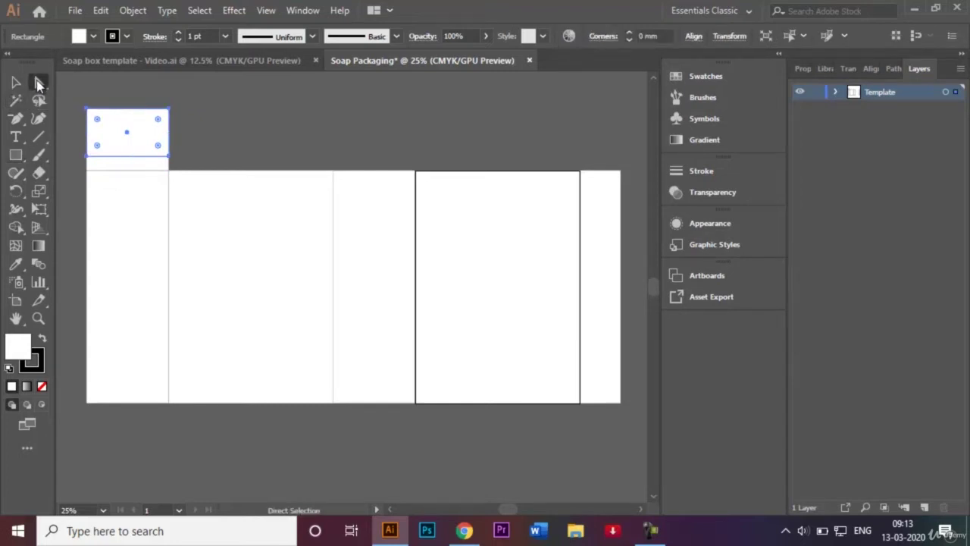
{"action": "left_click", "coordinate": [170, 109]}
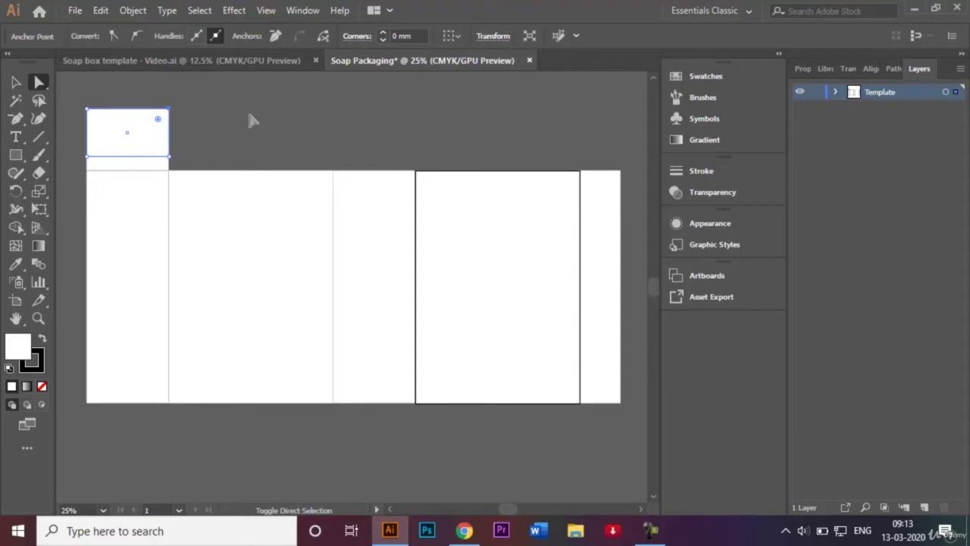
{"action": "key", "text": "Left"}
{"action": "key", "text": "Left"}
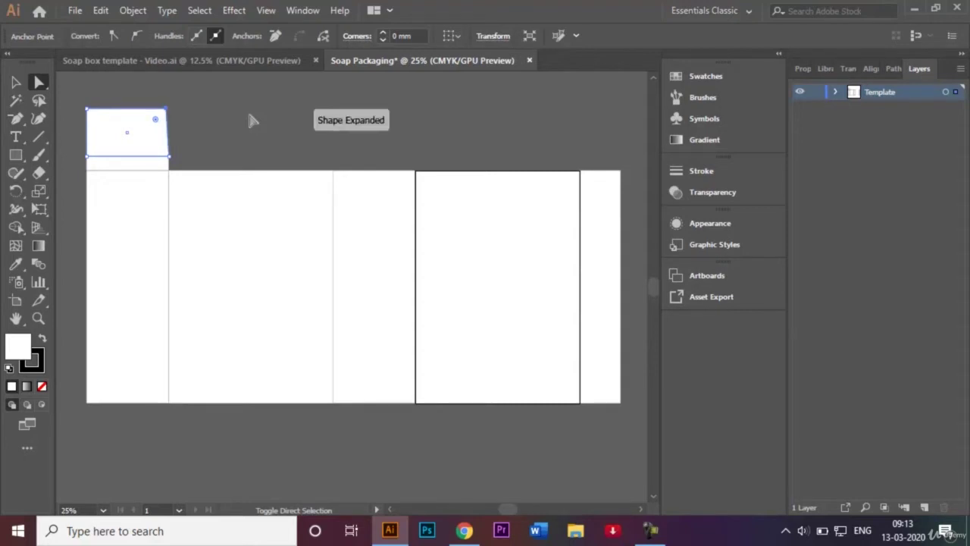
{"action": "key", "text": "Left"}
{"action": "key", "text": "Left"}
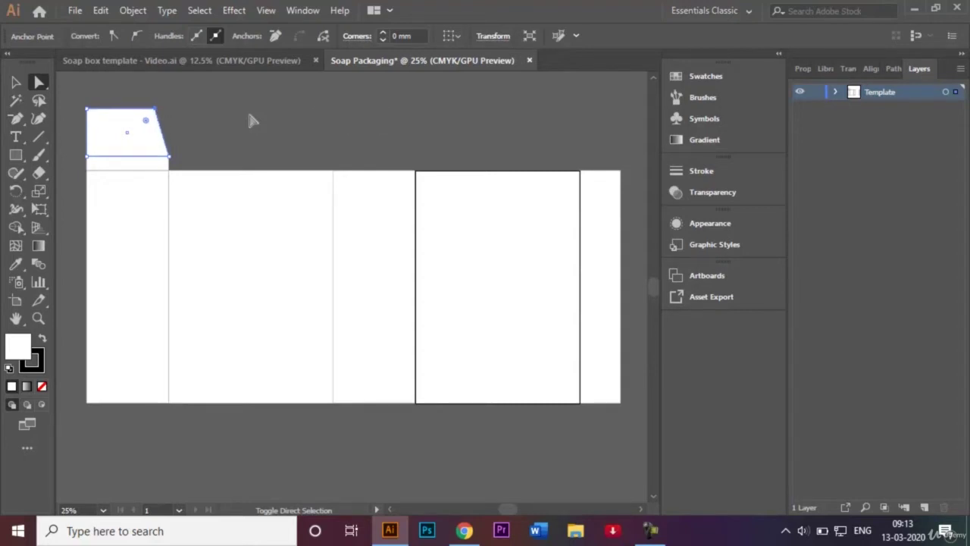
{"action": "key", "text": "Left"}
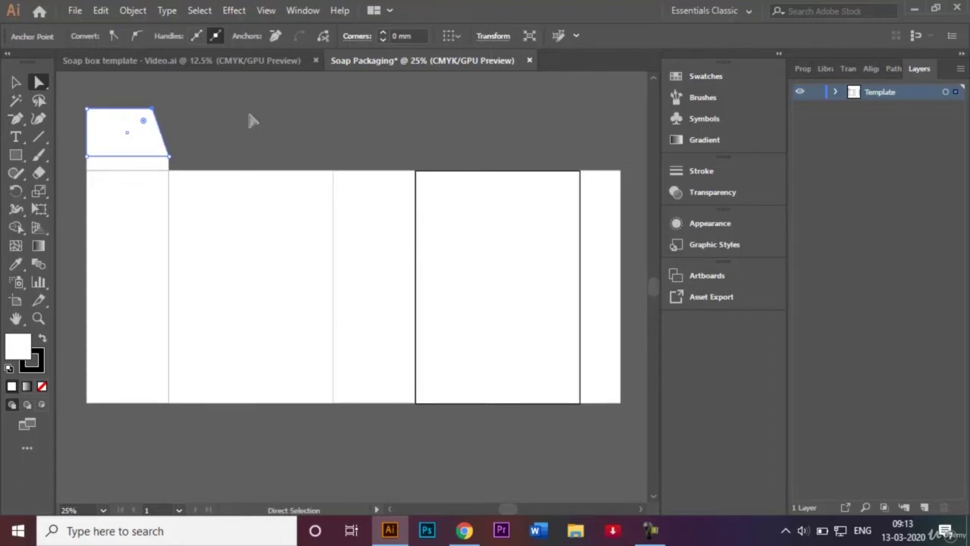
{"action": "left_click", "coordinate": [16, 82]}
{"action": "left_click", "coordinate": [283, 146]}
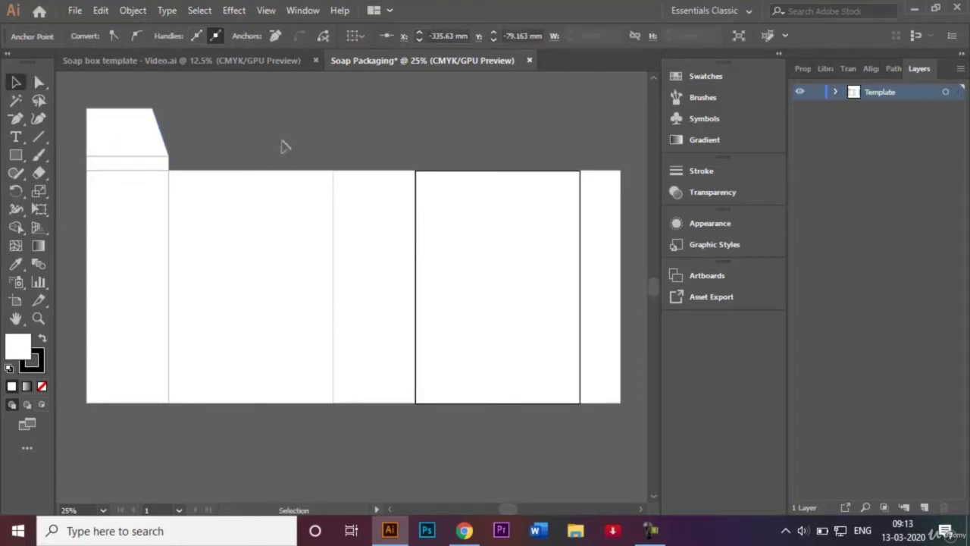
- Unite the slanted flap and thin strip into one shape with Pathfinder
{"action": "left_click", "coordinate": [144, 140]}
{"action": "left_click", "coordinate": [147, 164], "text": "shift"}
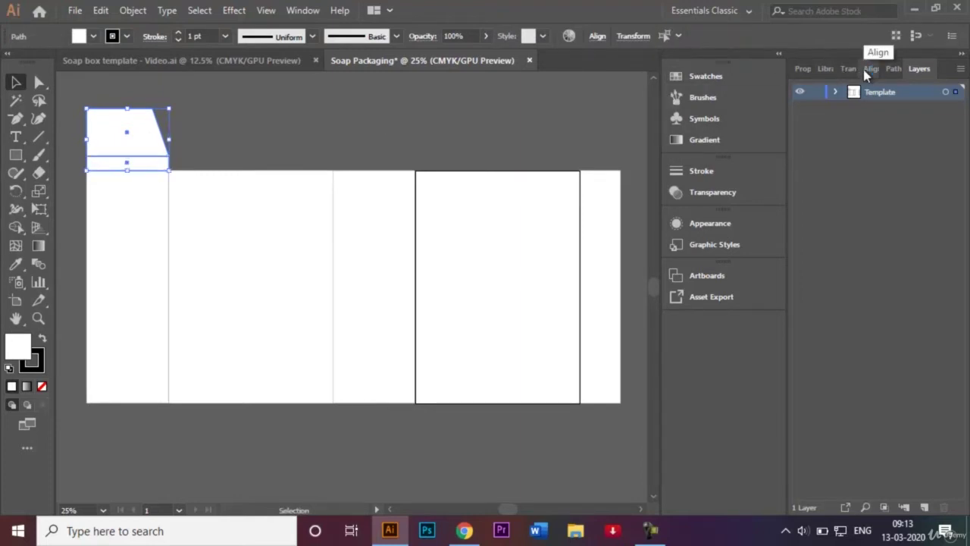
{"action": "left_click", "coordinate": [891, 74]}
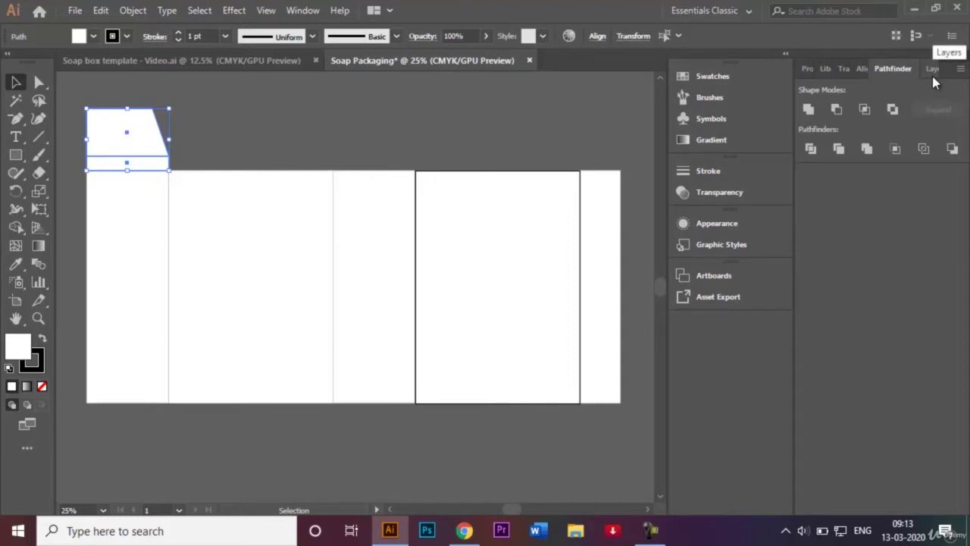
{"action": "left_click", "coordinate": [809, 111]}
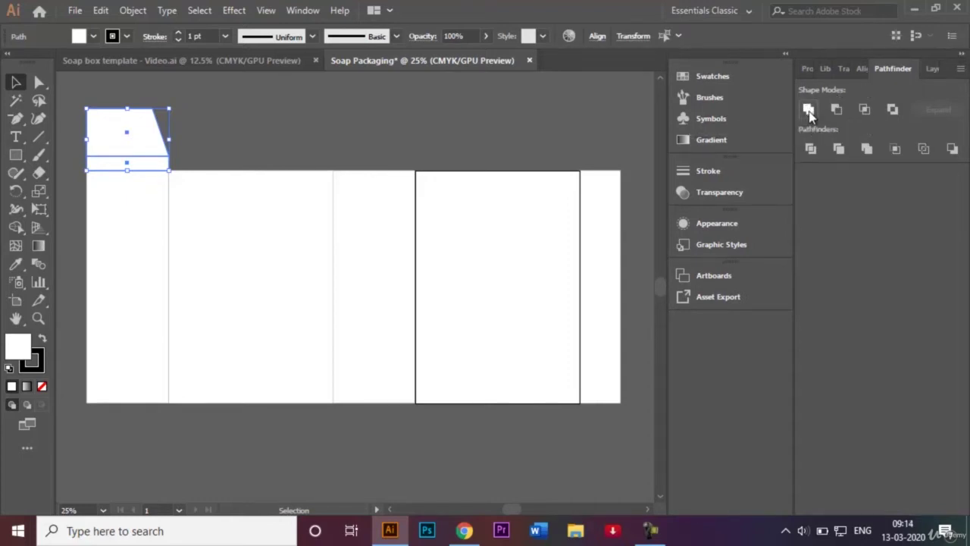
{"action": "left_click", "coordinate": [292, 119]}
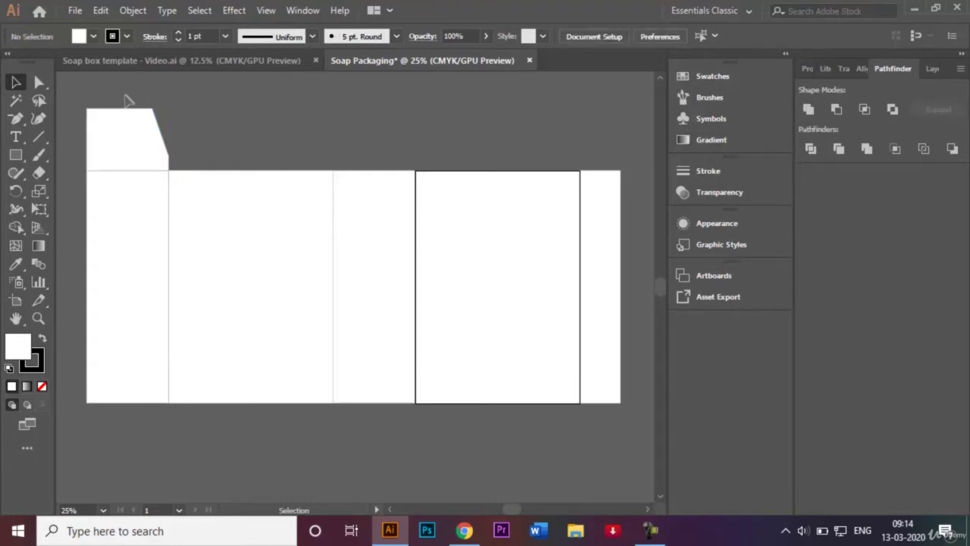
{"action": "left_click", "coordinate": [934, 69]}
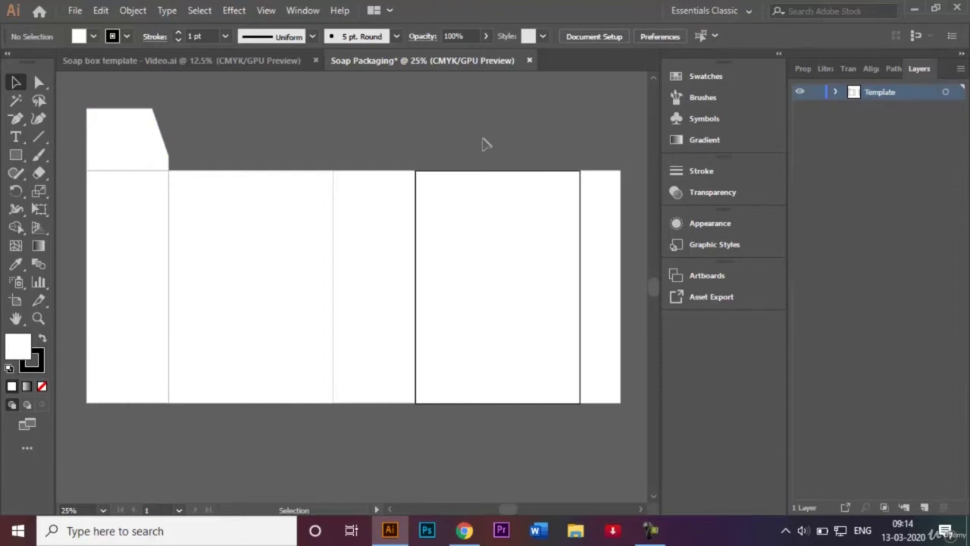
{"action": "left_click", "coordinate": [202, 60]}
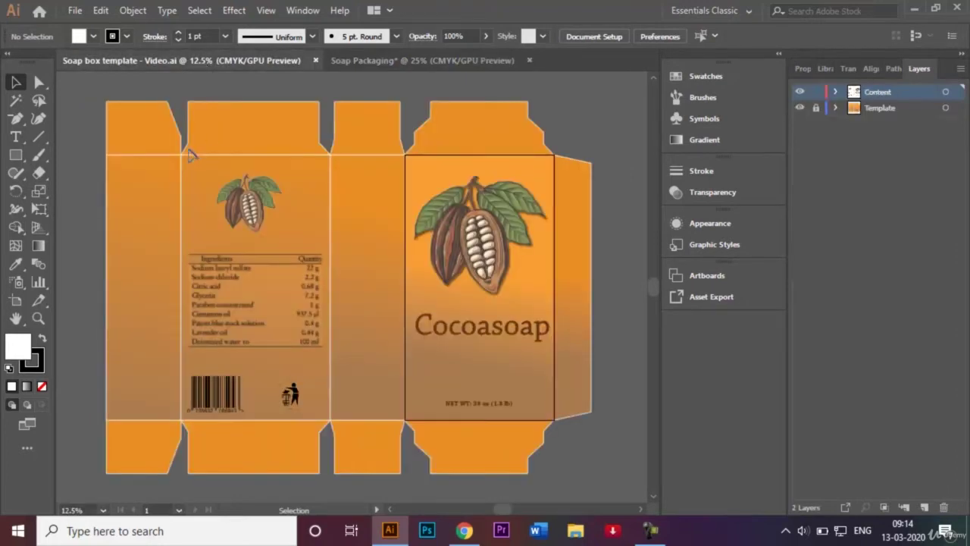
{"action": "left_click", "coordinate": [378, 59]}
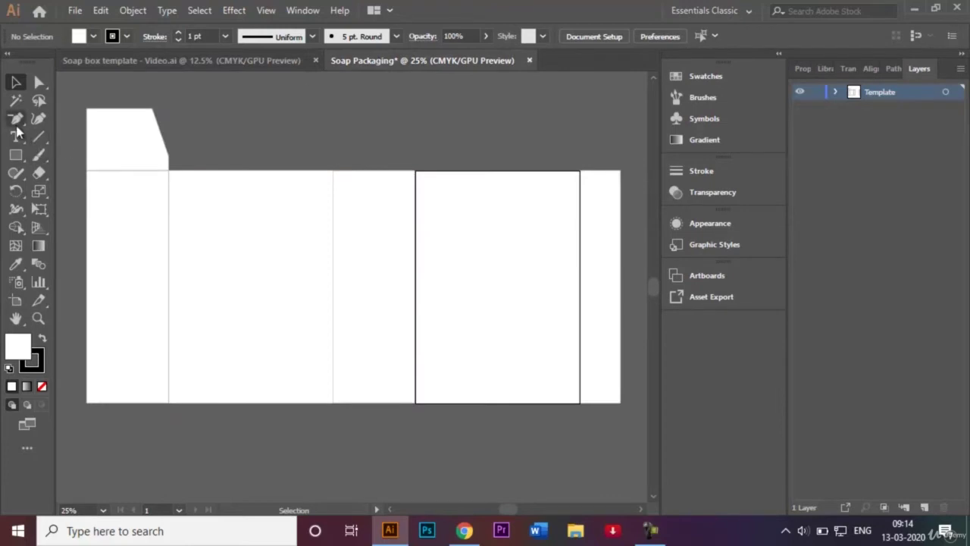
- Pen-draw a closed trapezoid flap along the top of the second panel
{"action": "left_click", "coordinate": [16, 118]}
{"action": "left_click", "coordinate": [72, 119]}
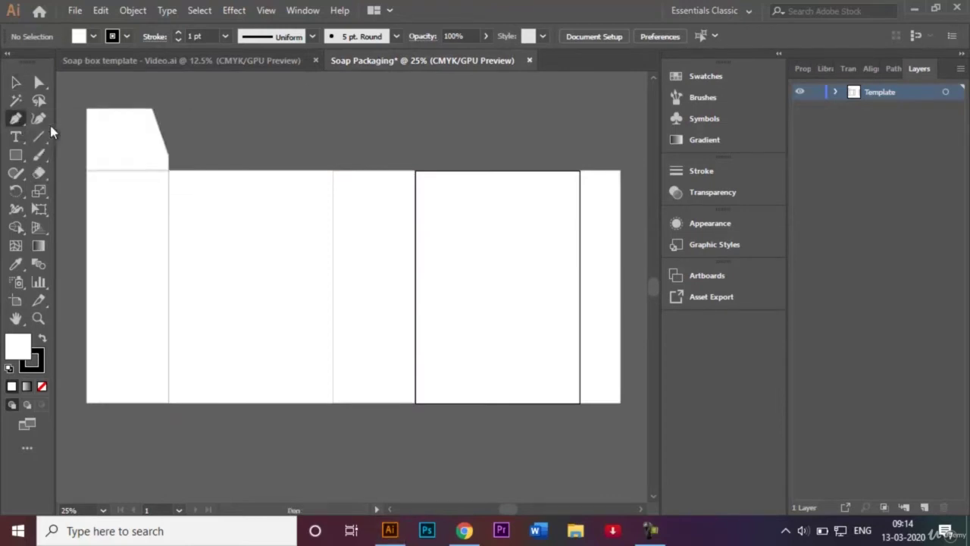
{"action": "left_click", "coordinate": [173, 171], "text": "ctrl"}
{"action": "left_click", "coordinate": [176, 158]}
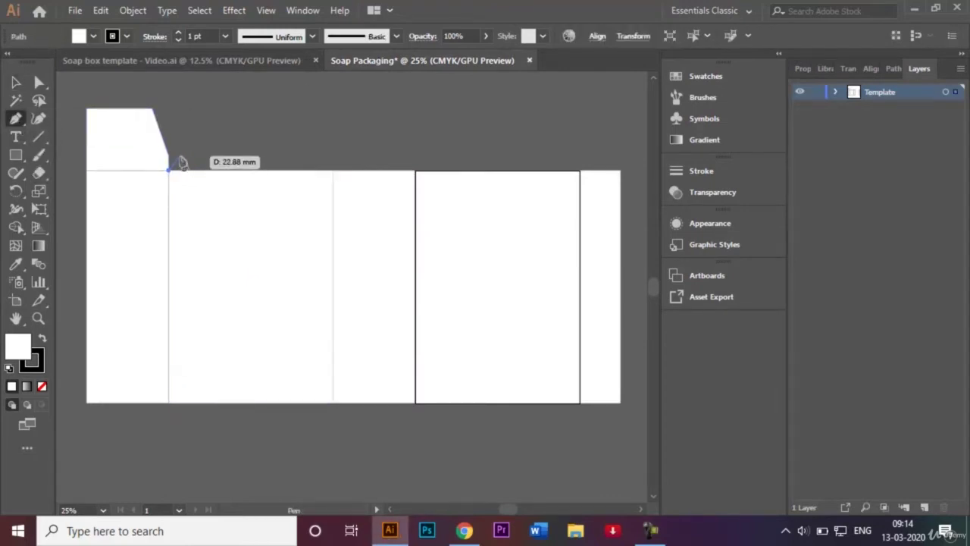
{"action": "left_click", "coordinate": [330, 159]}
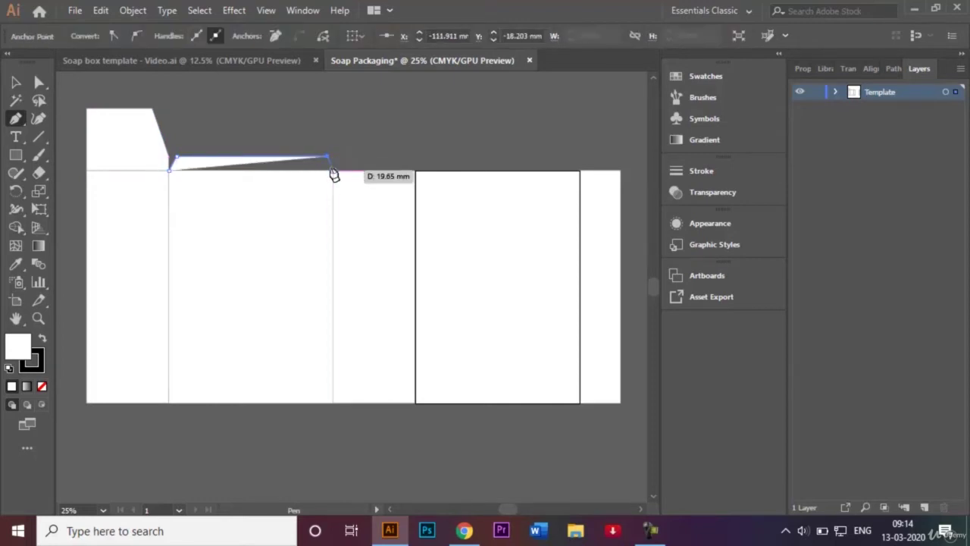
{"action": "left_click", "coordinate": [332, 170]}
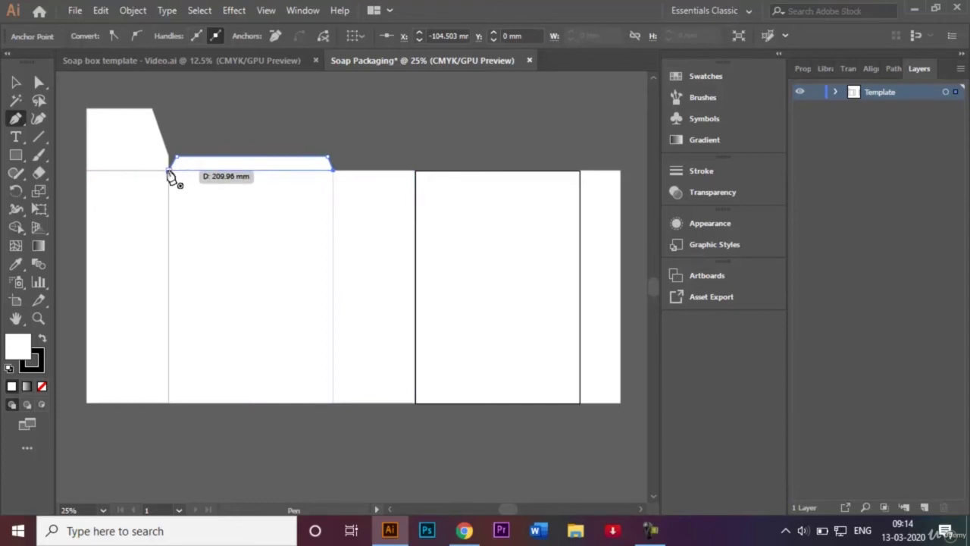
{"action": "left_click", "coordinate": [169, 172]}
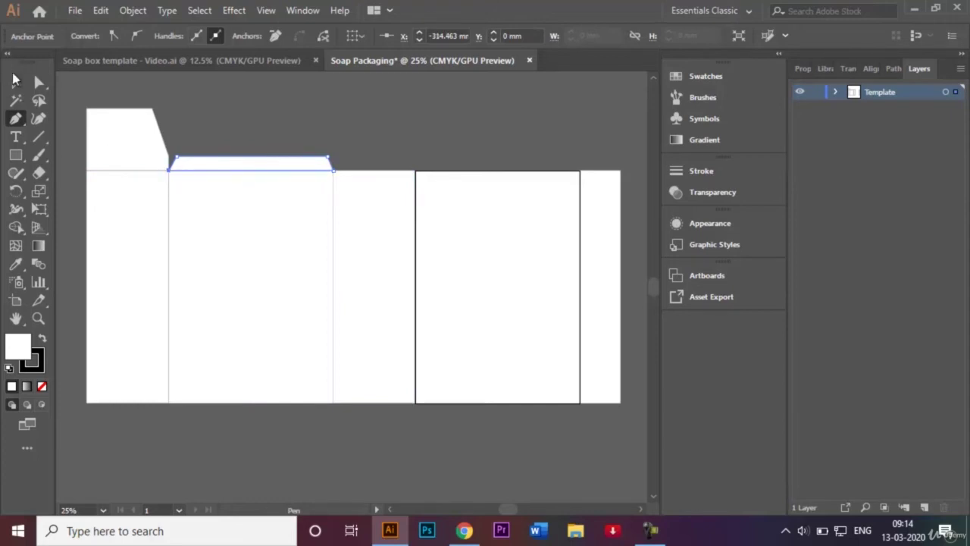
{"action": "left_click", "coordinate": [16, 84]}
- Draw a rectangle above the trapezoid and unite both into one flap
{"action": "left_click", "coordinate": [18, 155]}
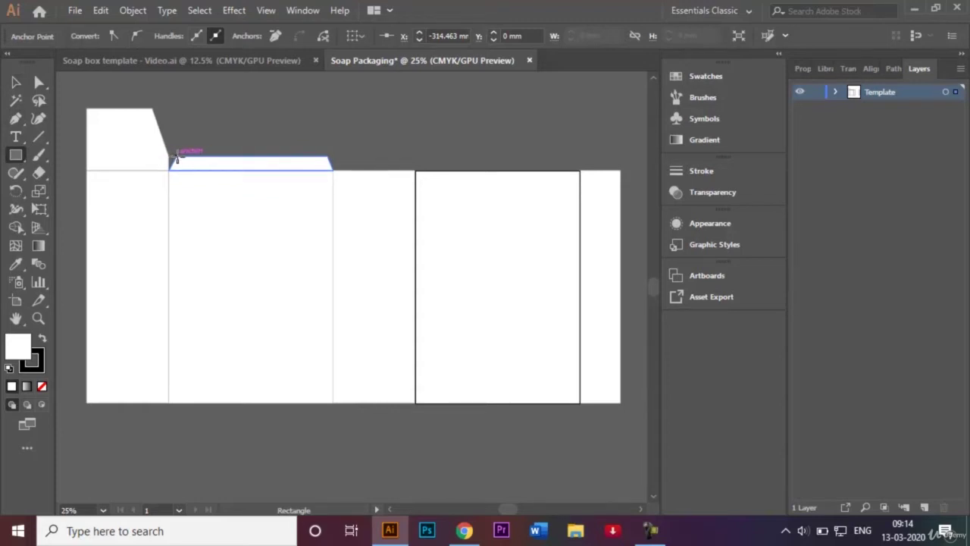
{"action": "left_click_drag", "start_coordinate": [177, 157], "coordinate": [327, 107]}
{"action": "left_click", "coordinate": [15, 81]}
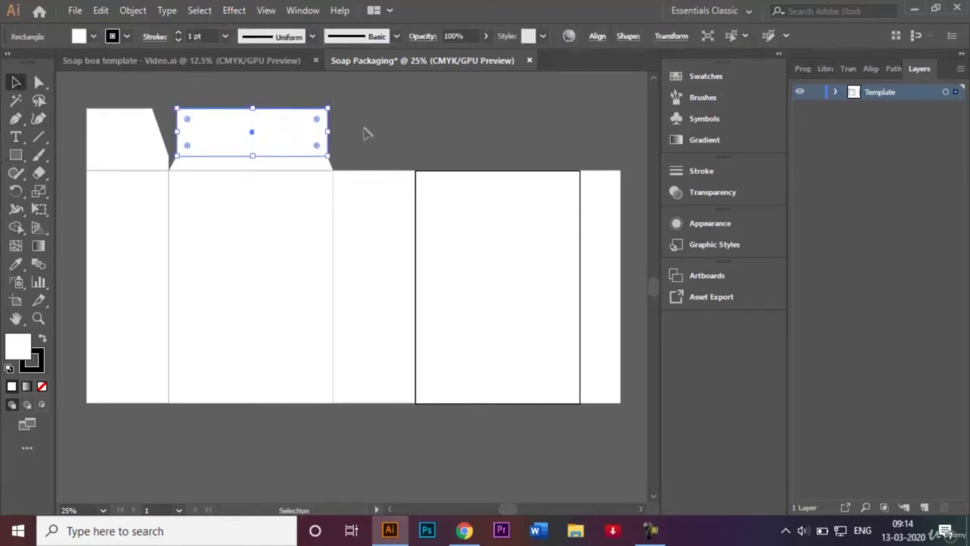
{"action": "left_click", "coordinate": [381, 129]}
{"action": "left_click", "coordinate": [275, 137]}
{"action": "left_click", "coordinate": [285, 164], "text": "shift"}
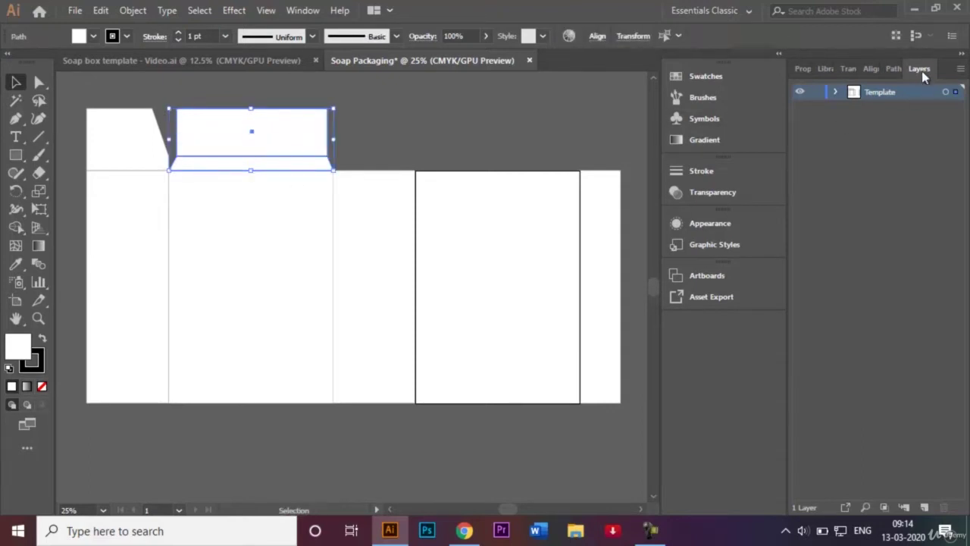
{"action": "left_click", "coordinate": [892, 68]}
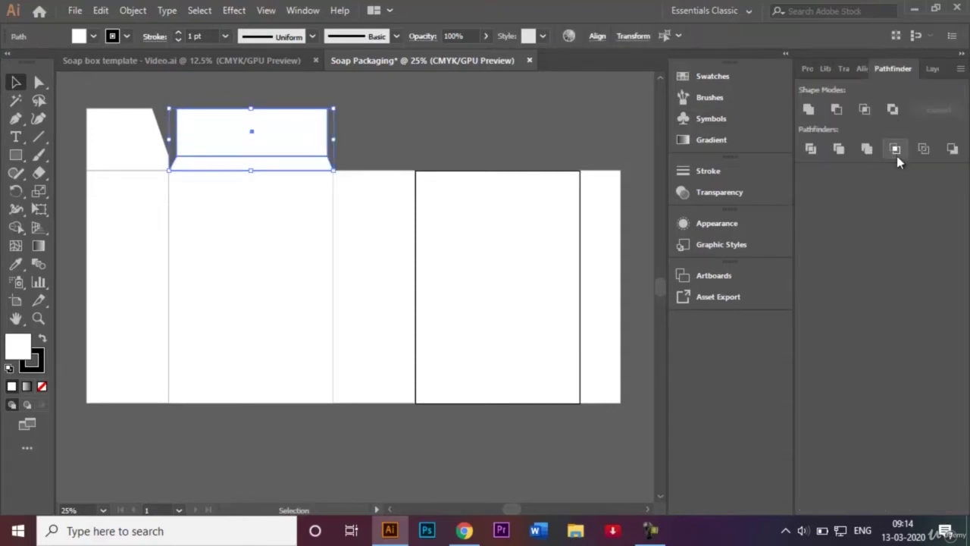
{"action": "left_click", "coordinate": [807, 110]}
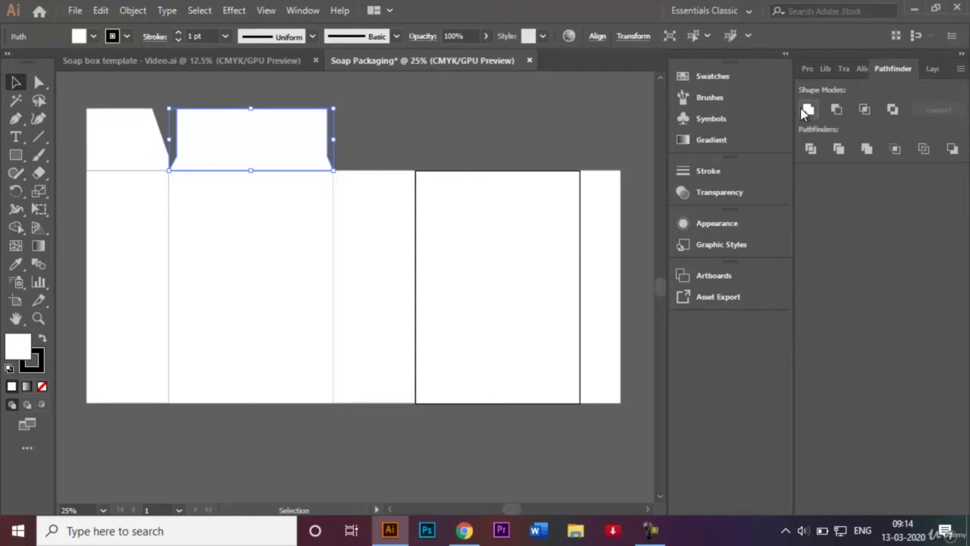
{"action": "left_click", "coordinate": [382, 123]}
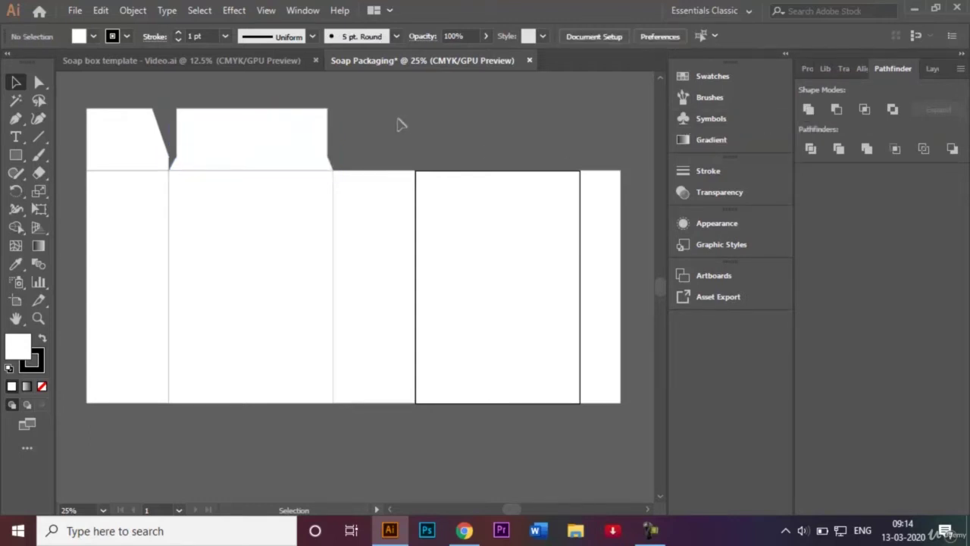
- Compare the new flap against the finished reference box design
{"action": "left_click", "coordinate": [228, 63]}
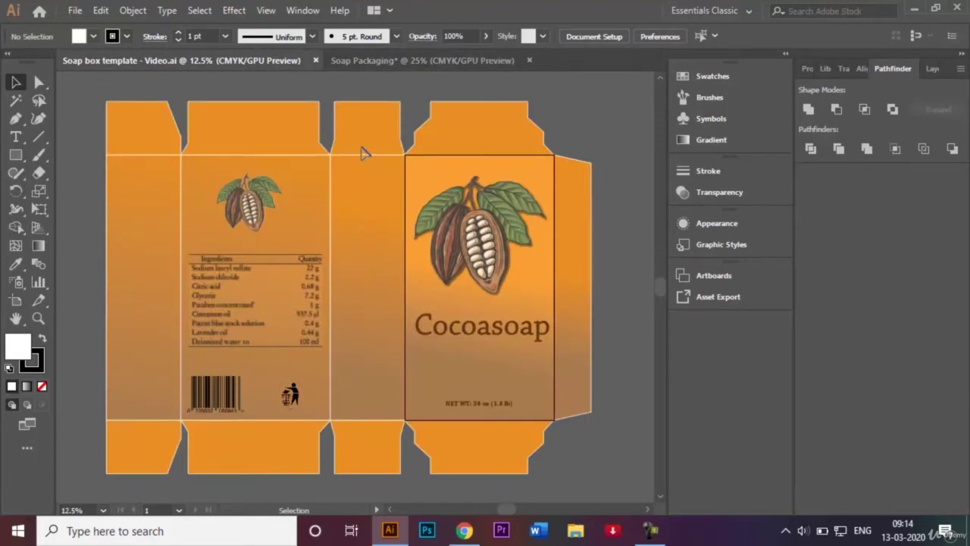
{"action": "left_click", "coordinate": [339, 61]}
{"action": "left_click", "coordinate": [15, 119]}
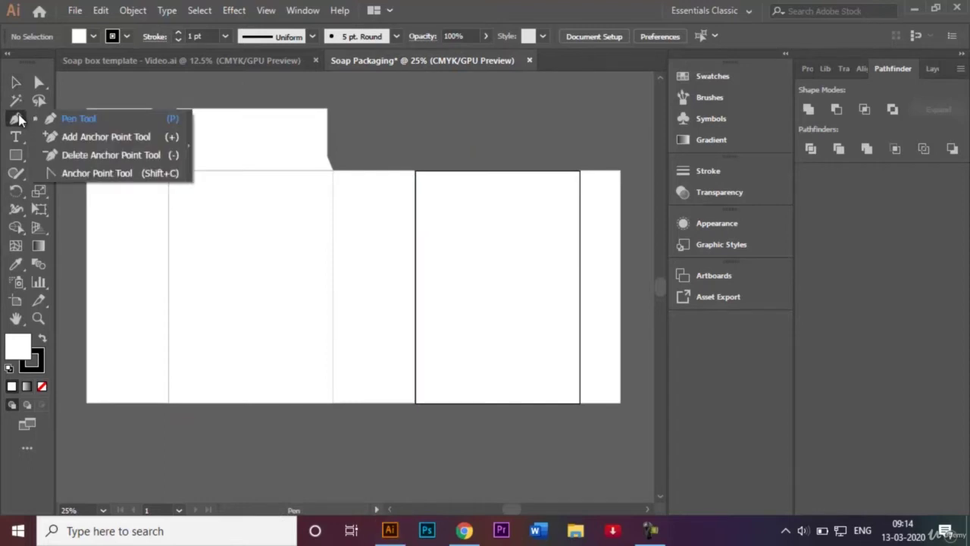
- Pen-draw a closed trapezoid flap on top of the narrow third panel
{"action": "left_click", "coordinate": [332, 168]}
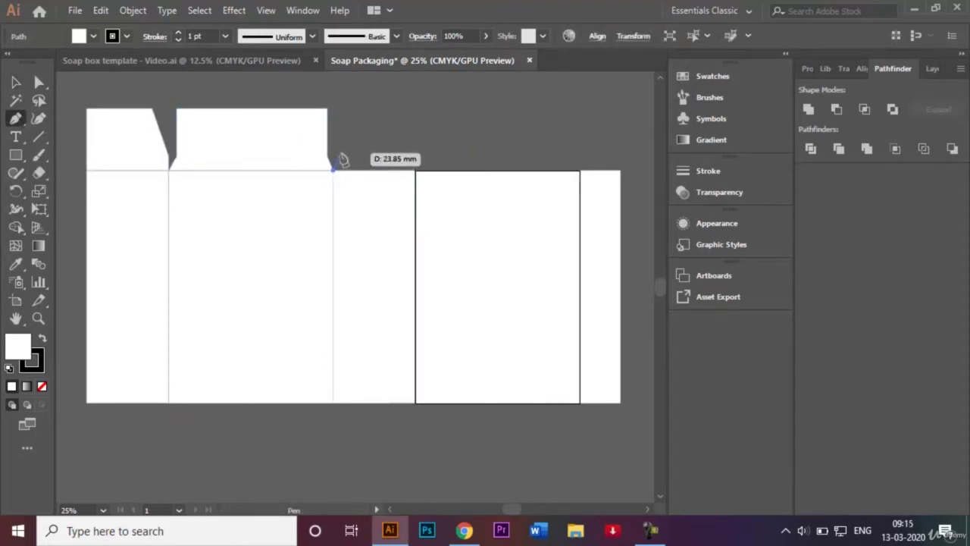
{"action": "left_click", "coordinate": [339, 154]}
{"action": "left_click", "coordinate": [410, 154]}
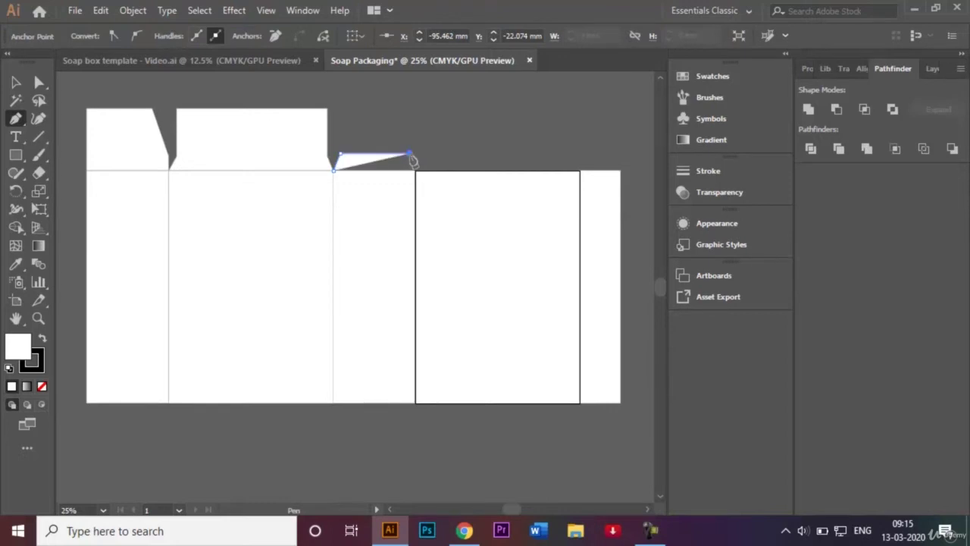
{"action": "left_click", "coordinate": [415, 172]}
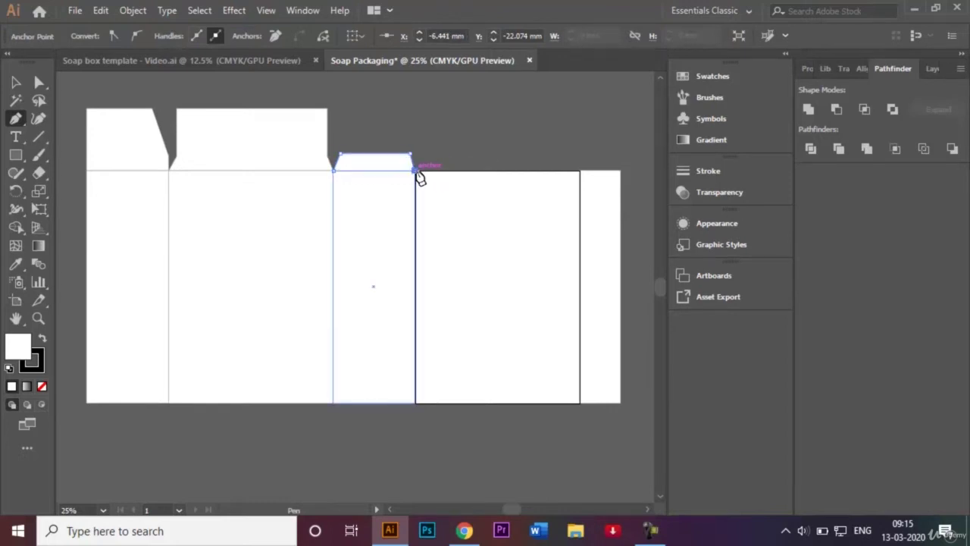
{"action": "left_click", "coordinate": [335, 171]}
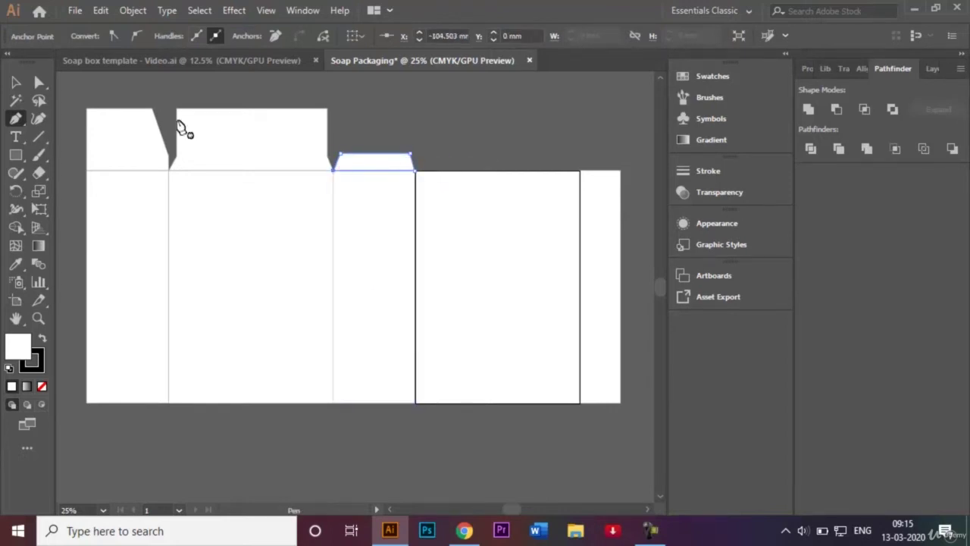
- Add a rectangle above the trapezoid, unite them into one flap, and check the reference
{"action": "left_click", "coordinate": [15, 155]}
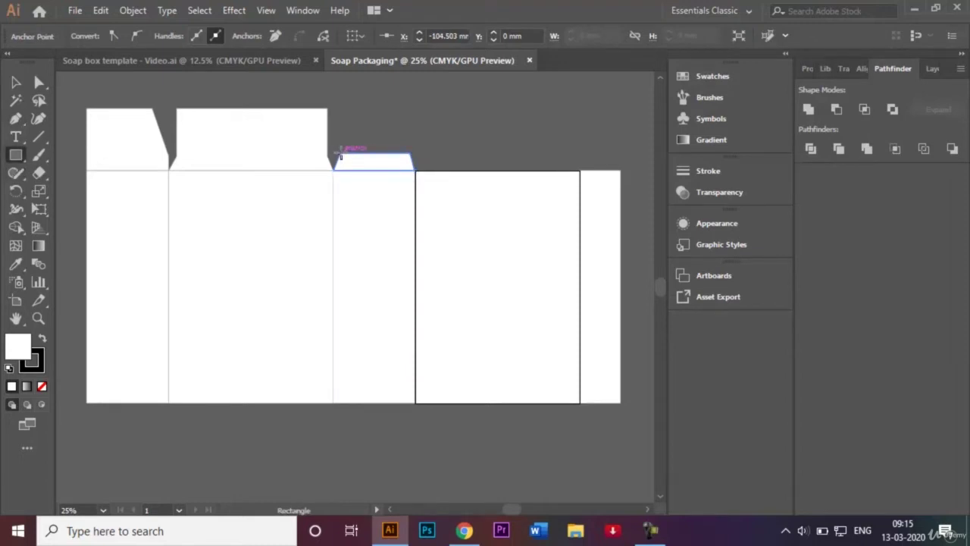
{"action": "left_click_drag", "start_coordinate": [339, 153], "coordinate": [409, 107]}
{"action": "left_click", "coordinate": [15, 82]}
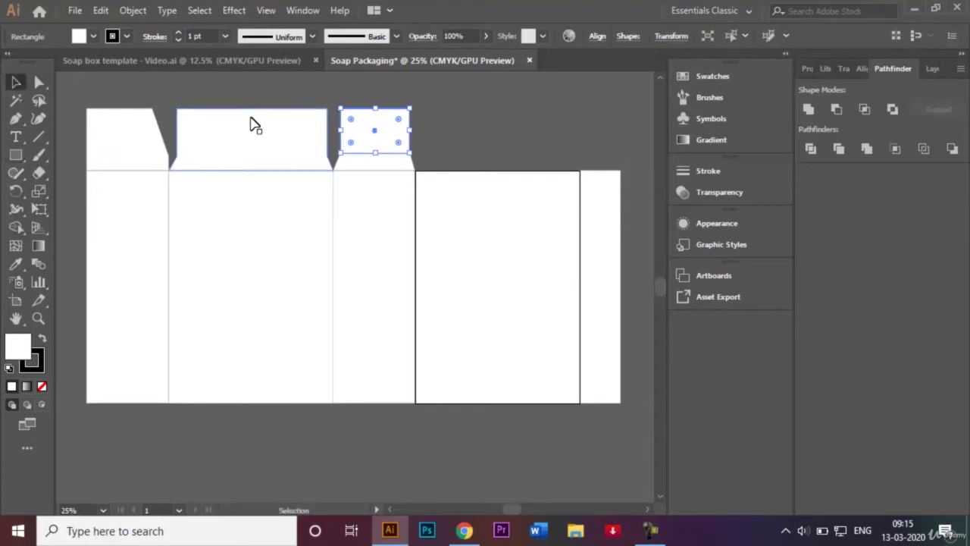
{"action": "left_click", "coordinate": [357, 162], "text": "shift"}
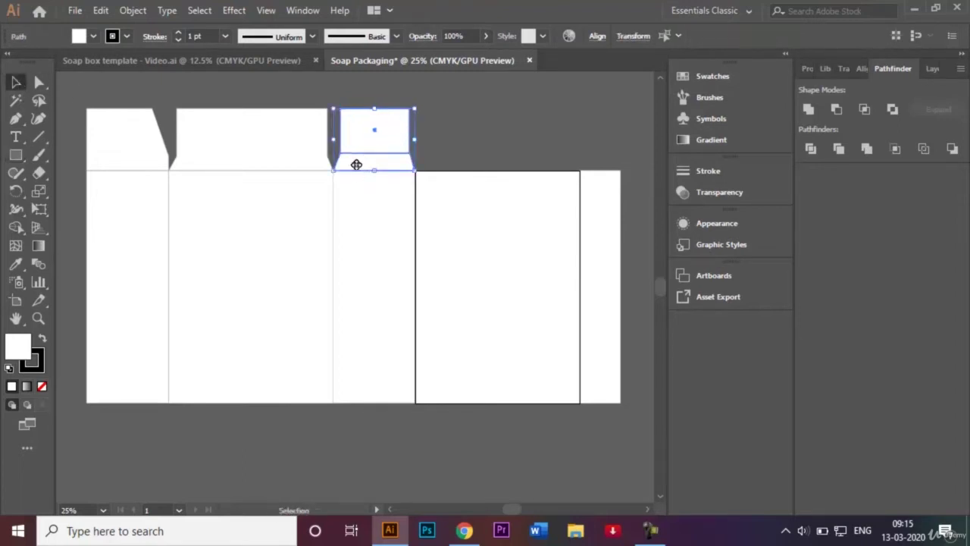
{"action": "left_click", "coordinate": [809, 110]}
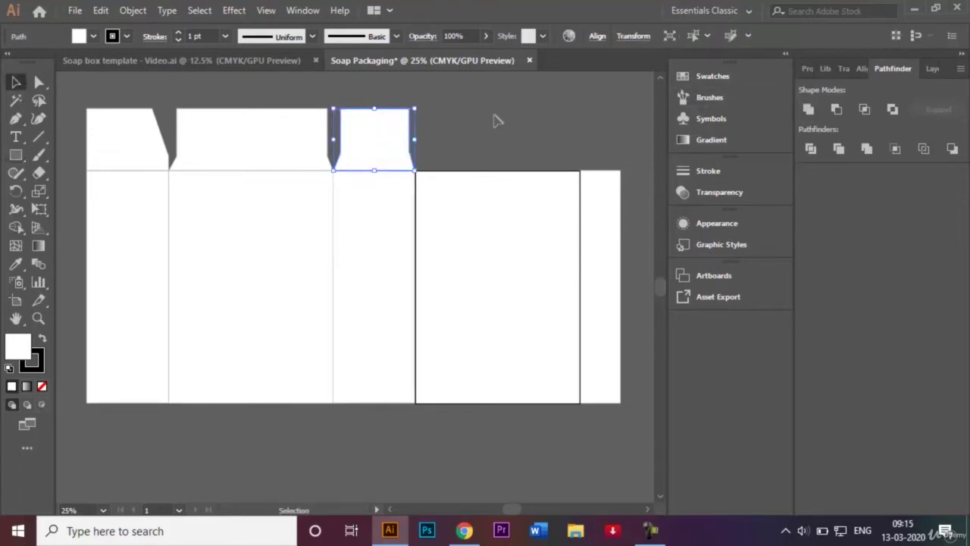
{"action": "left_click", "coordinate": [495, 121]}
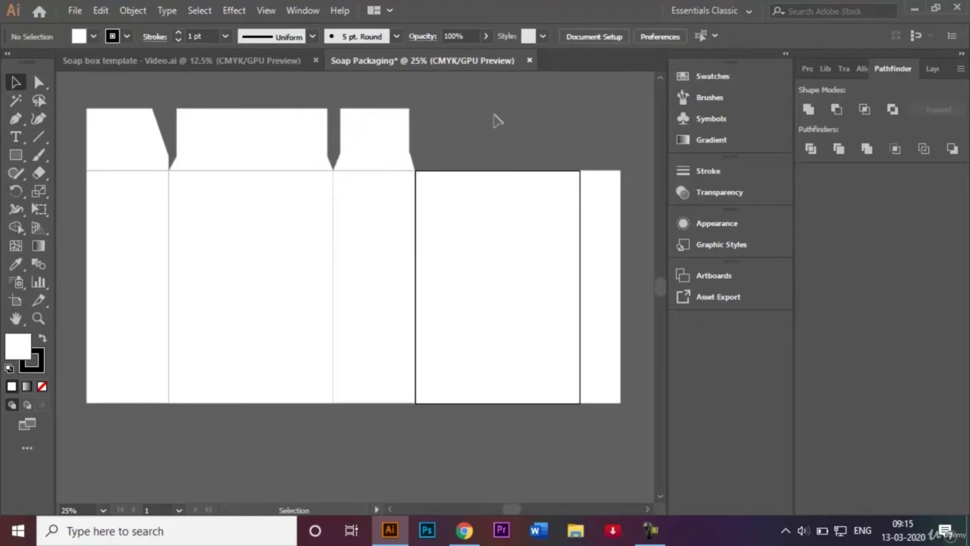
{"action": "left_click", "coordinate": [258, 60]}
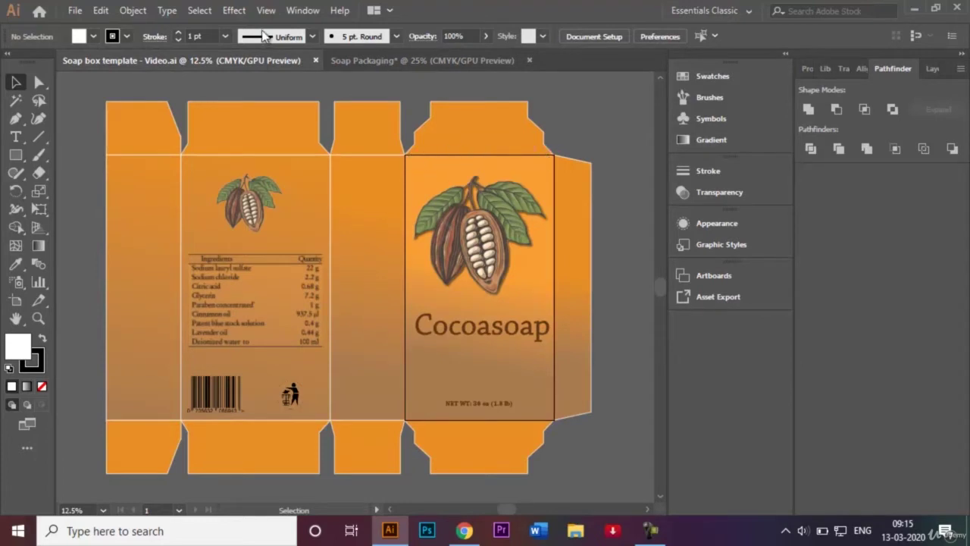
{"action": "left_click", "coordinate": [383, 61]}
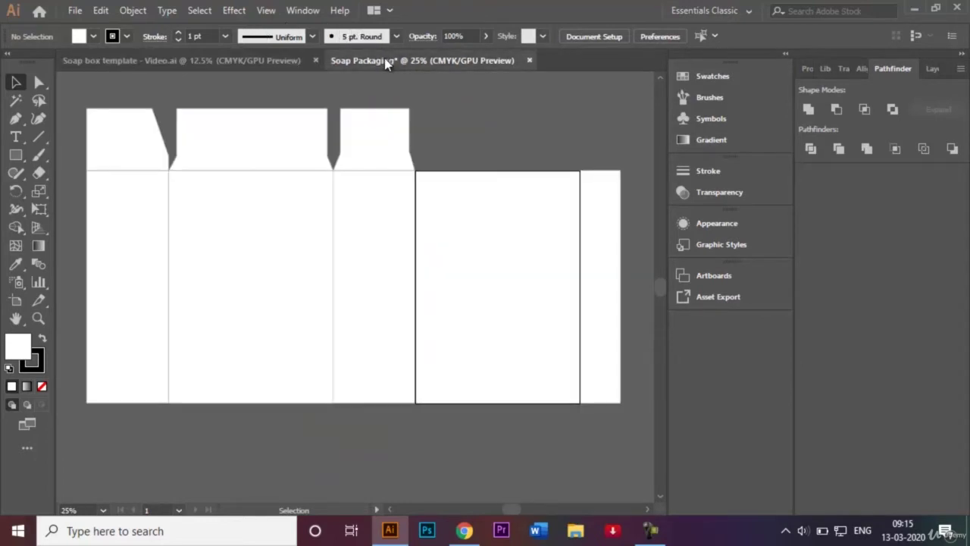
- Pen-draw a closed notched flap above the left half of the front panel
{"action": "left_click", "coordinate": [15, 118]}
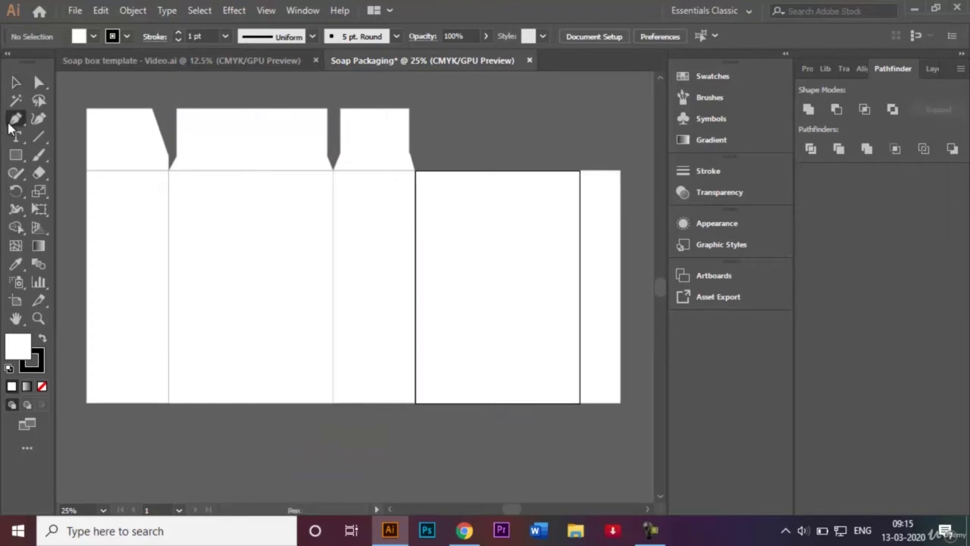
{"action": "left_click", "coordinate": [414, 169]}
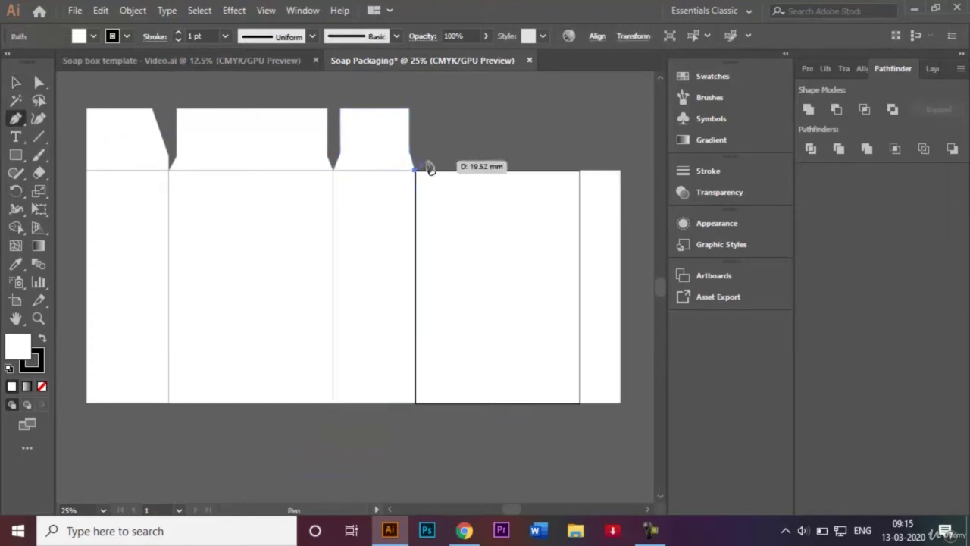
{"action": "left_click", "coordinate": [429, 160]}
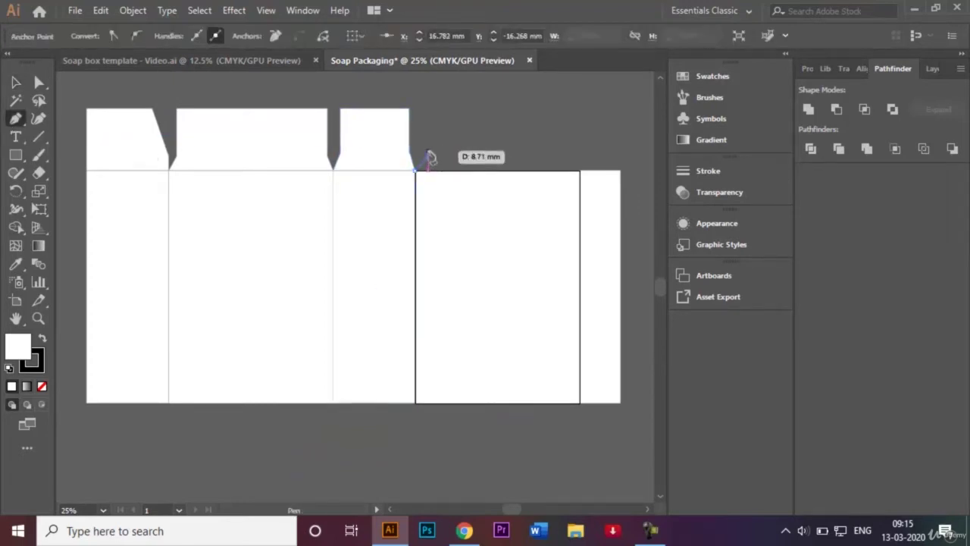
{"action": "left_click_drag", "start_coordinate": [429, 158], "coordinate": [489, 113]}
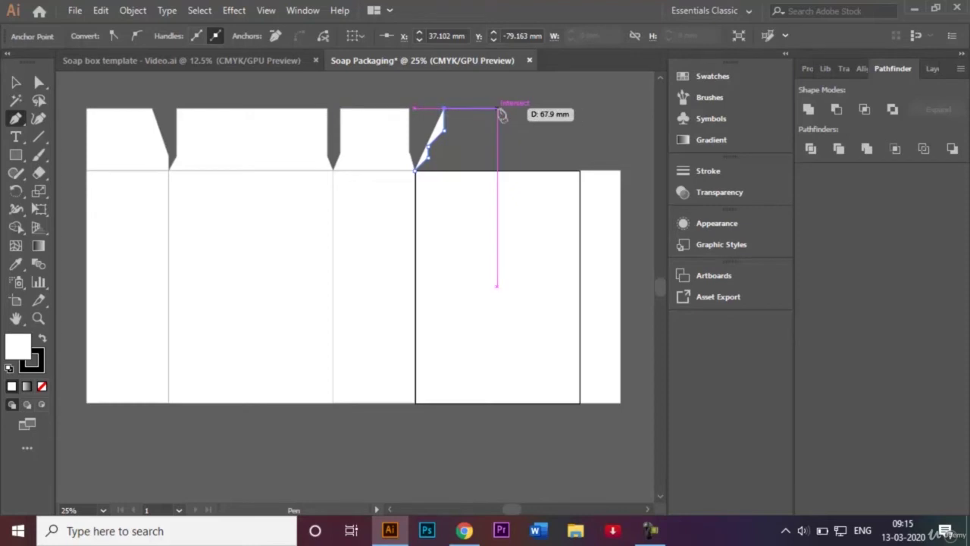
{"action": "left_click", "coordinate": [497, 109]}
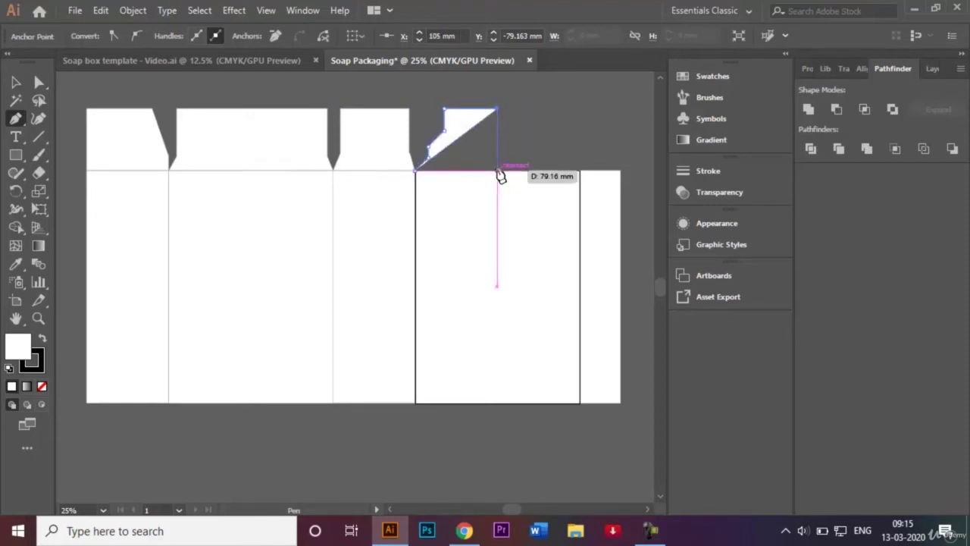
{"action": "left_click", "coordinate": [497, 166]}
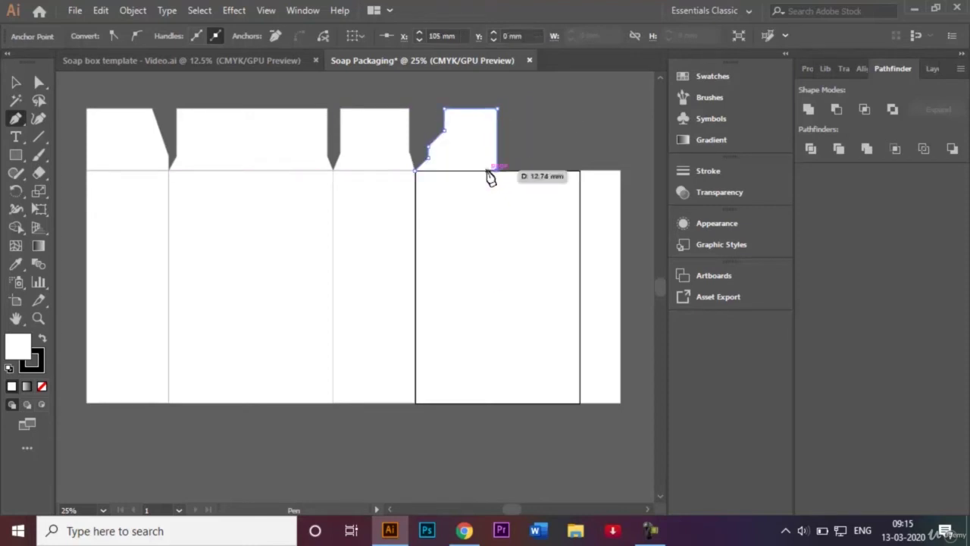
{"action": "left_click", "coordinate": [415, 171]}
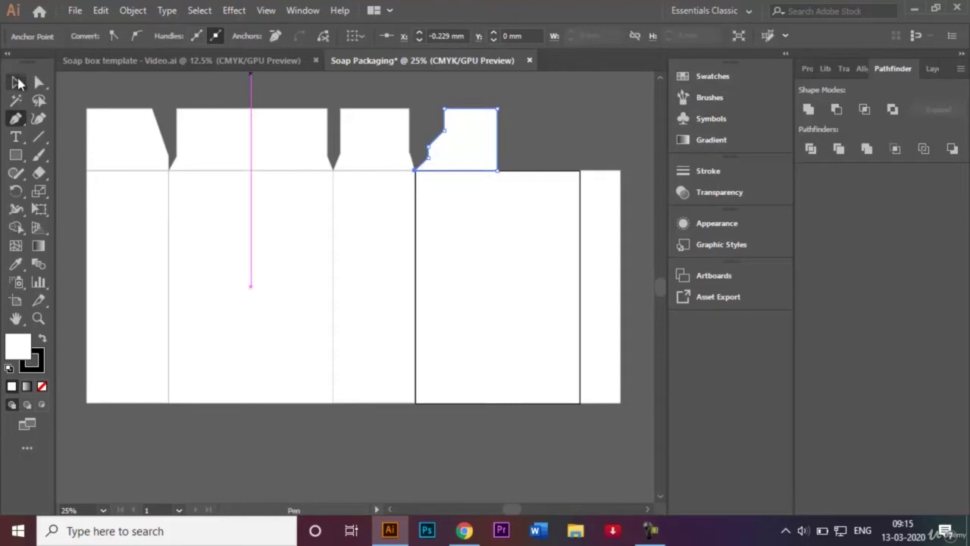
{"action": "key", "text": "v"}
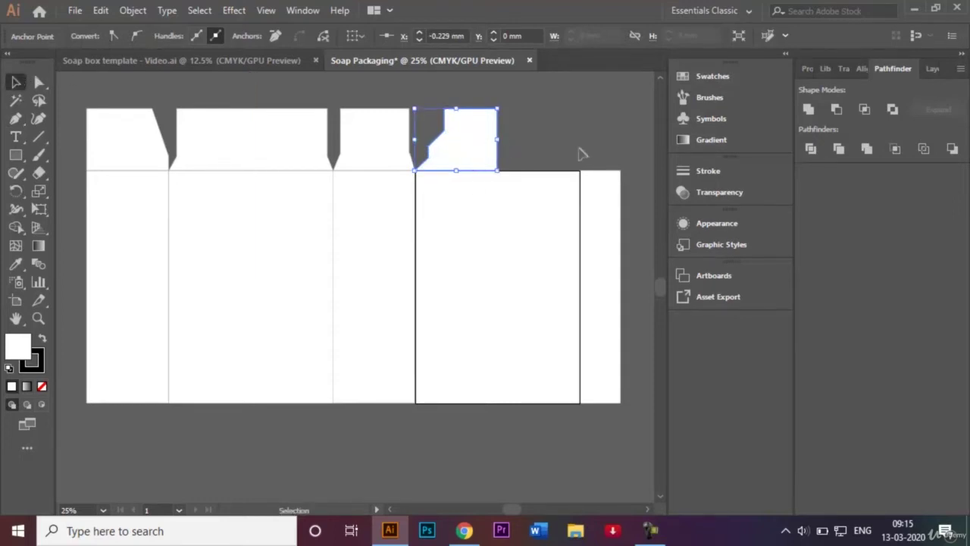
{"action": "right_click", "coordinate": [477, 152]}
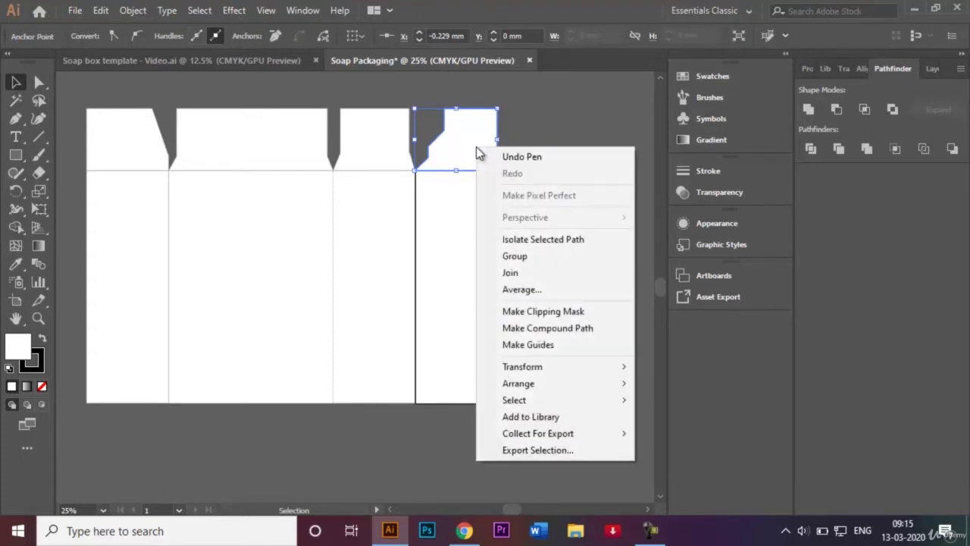
- Make a vertical-axis Reflect copy of the notched tab, redoing it after one undo
{"action": "mouse_move", "coordinate": [549, 369]}
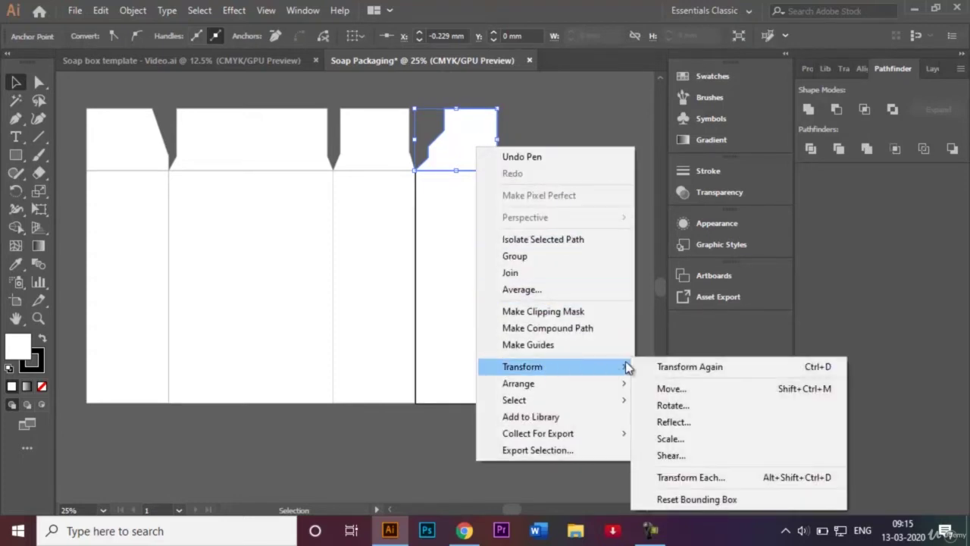
{"action": "left_click", "coordinate": [686, 421]}
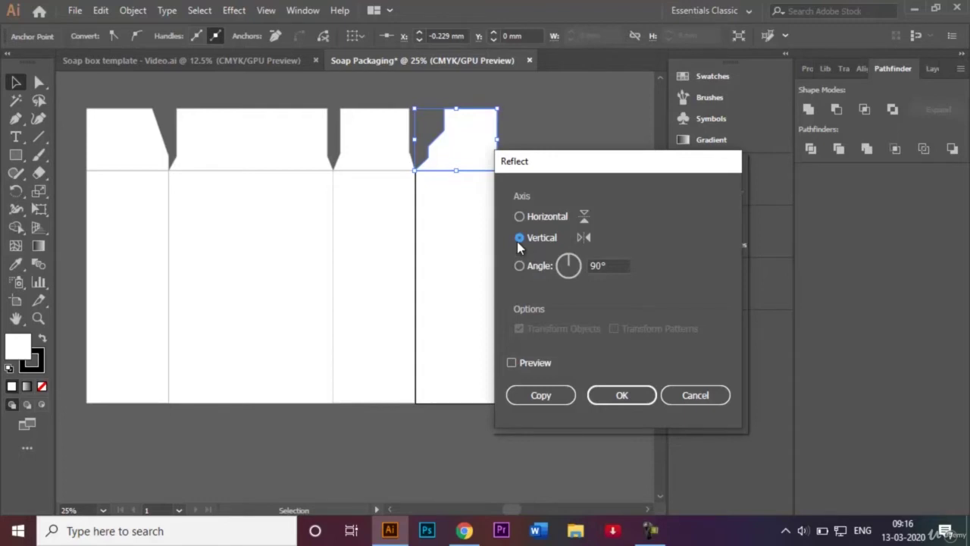
{"action": "left_click", "coordinate": [542, 394]}
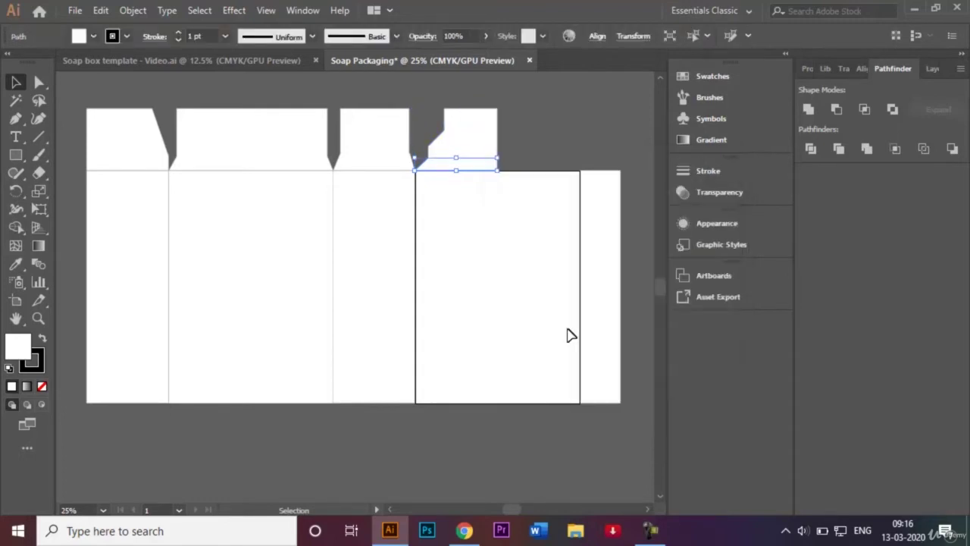
{"action": "key", "text": "ctrl+j"}
{"action": "left_click", "coordinate": [574, 111]}
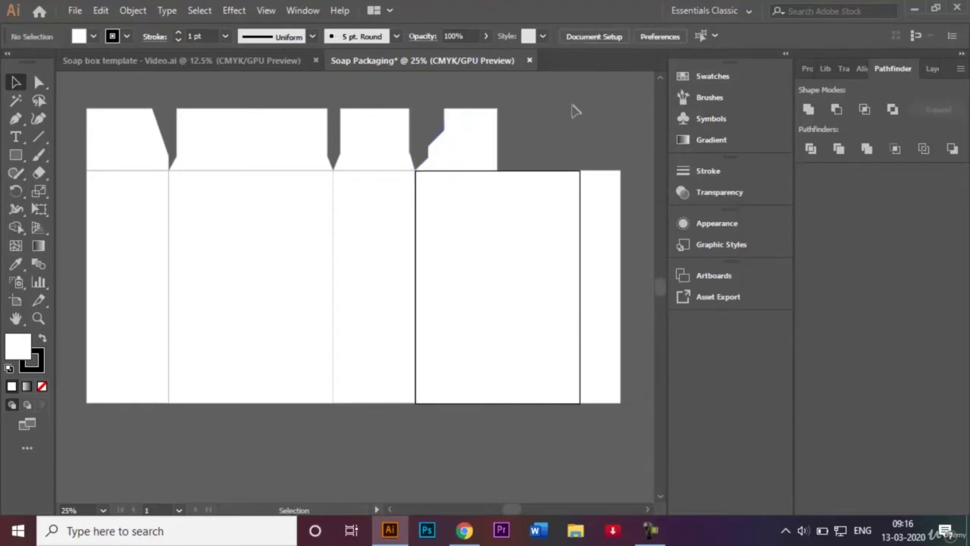
{"action": "left_click", "coordinate": [487, 139]}
{"action": "right_click", "coordinate": [486, 138]}
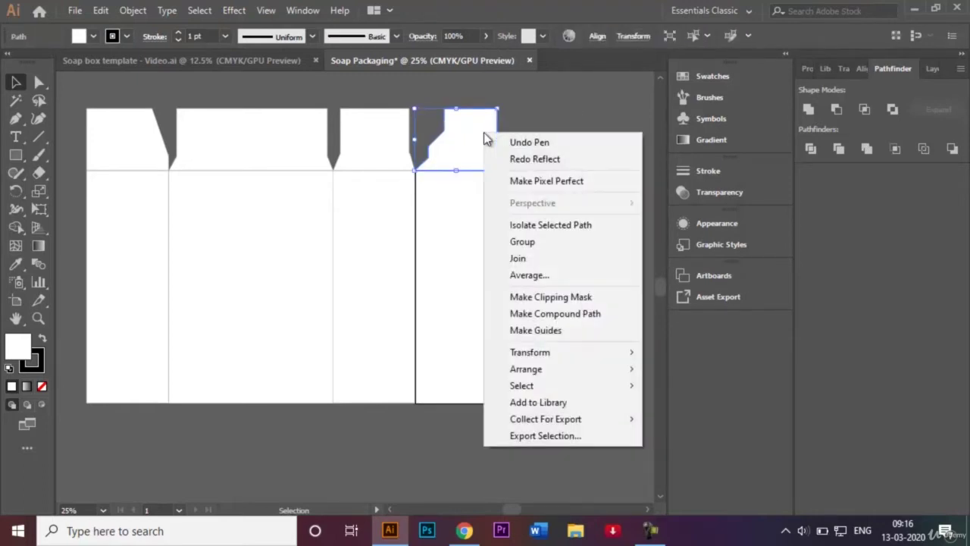
{"action": "mouse_move", "coordinate": [629, 355]}
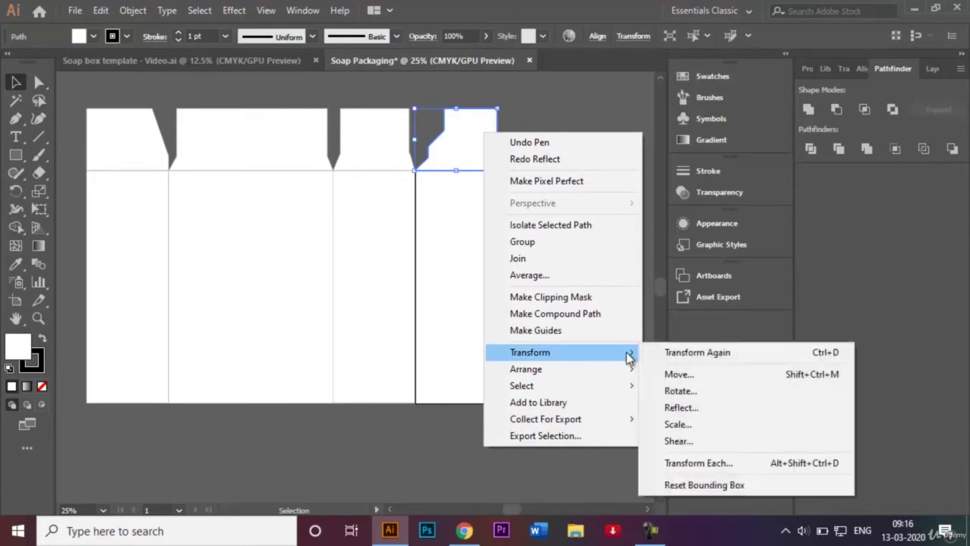
{"action": "left_click", "coordinate": [693, 408]}
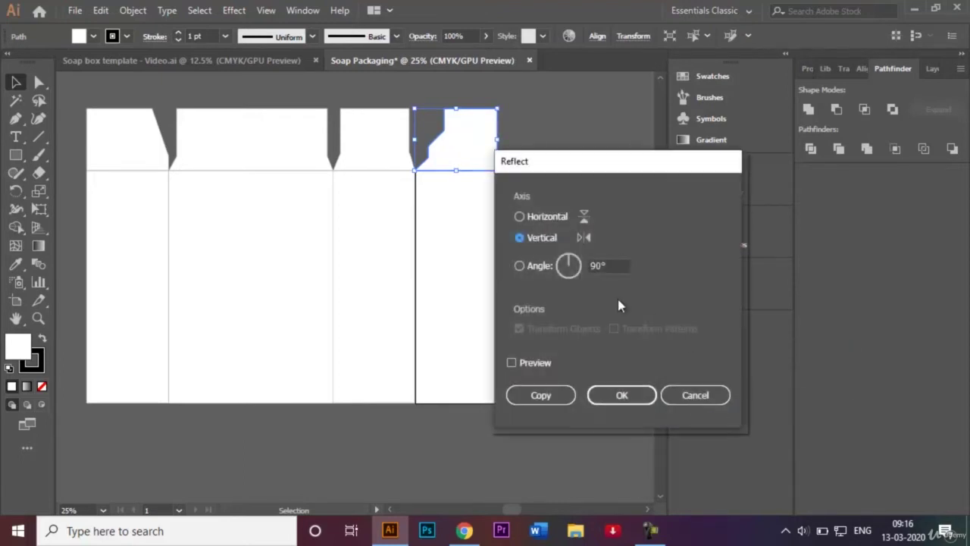
{"action": "left_click", "coordinate": [552, 395]}
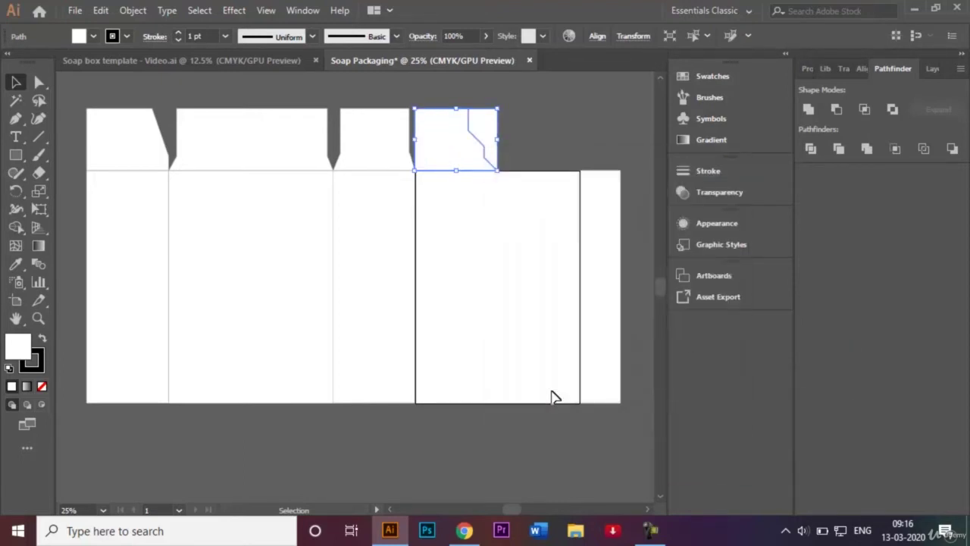
- Work through context-menu options on the canvas below the dieline
{"action": "right_click", "coordinate": [650, 531]}
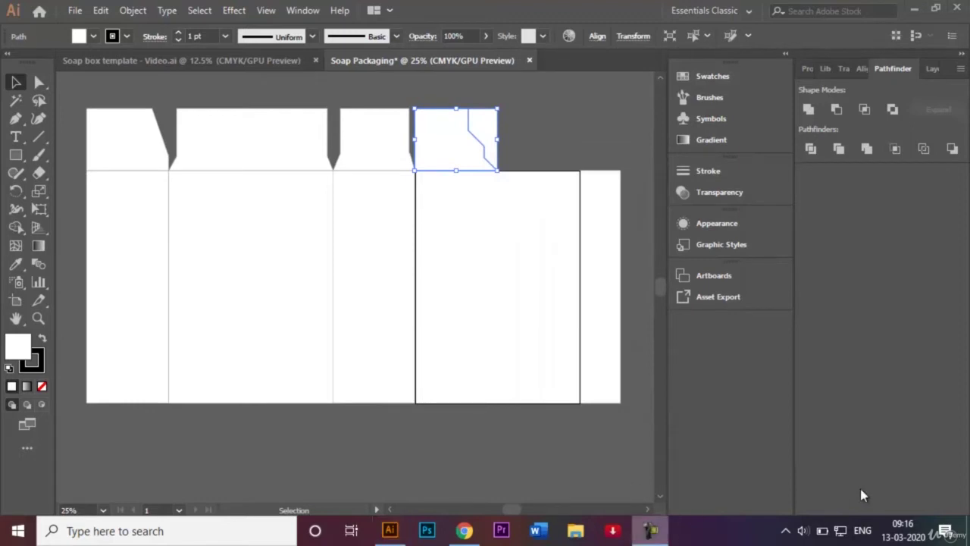
{"action": "left_click", "coordinate": [870, 471]}
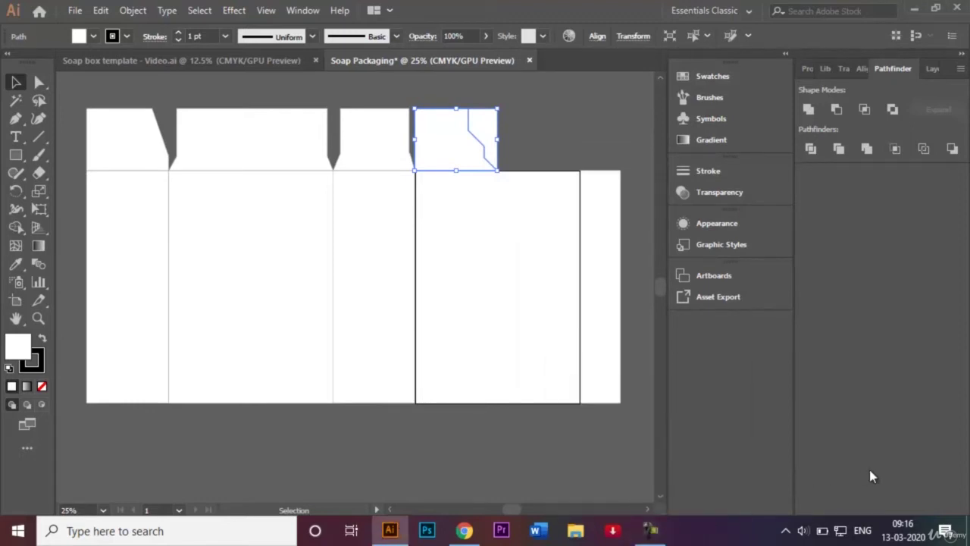
{"action": "right_click", "coordinate": [650, 529]}
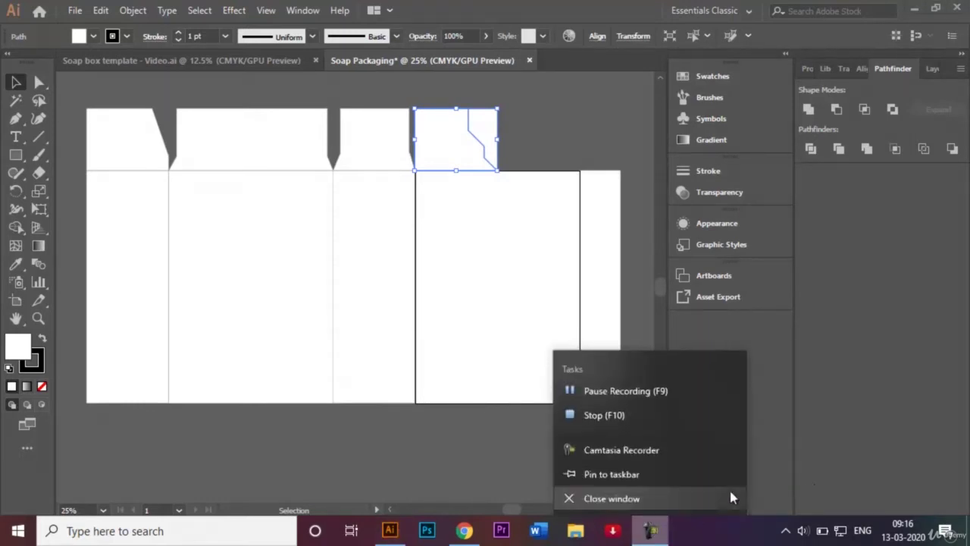
{"action": "left_click", "coordinate": [839, 455]}
{"action": "left_click", "coordinate": [650, 531]}
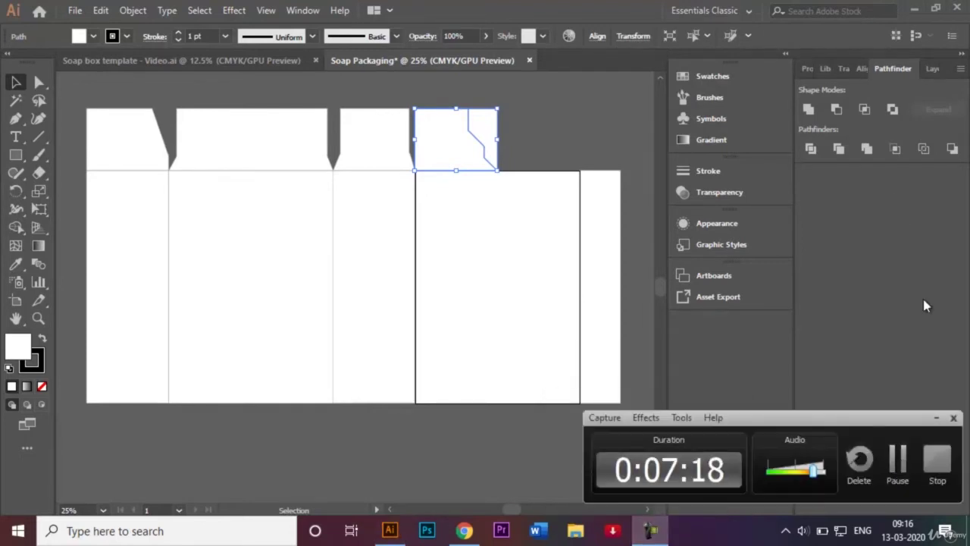
{"action": "left_click", "coordinate": [937, 458]}
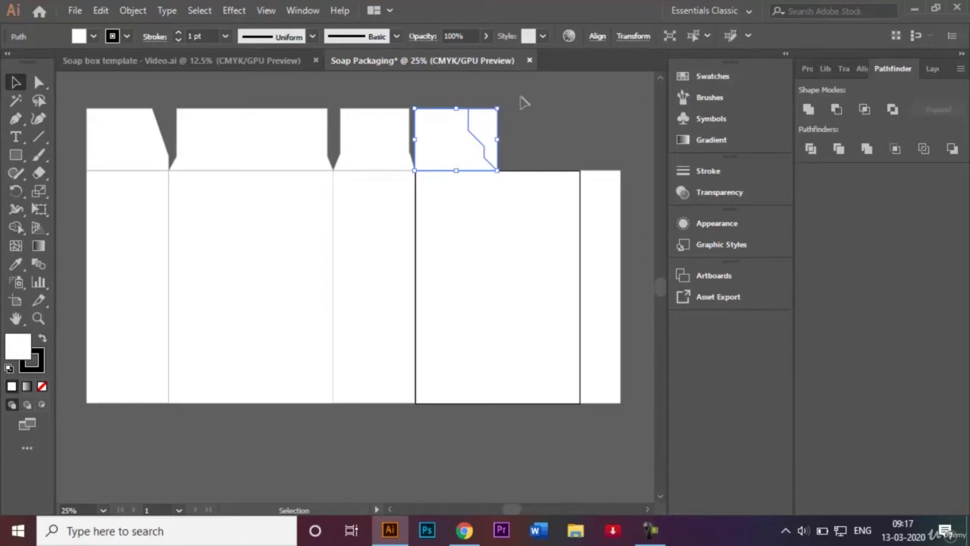
- Slide the mirrored tab beside the original and unite both halves into one flap
{"action": "left_click_drag", "start_coordinate": [458, 138], "coordinate": [546, 139]}
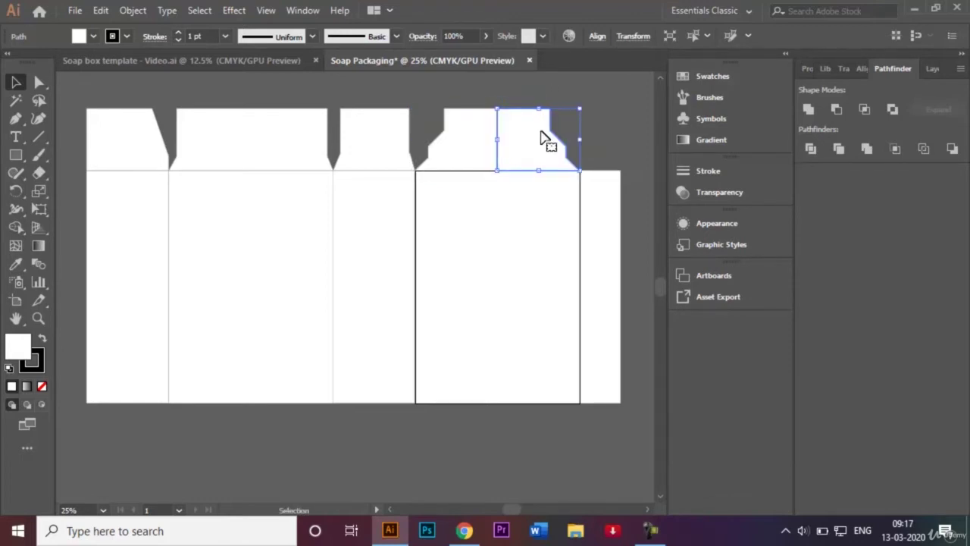
{"action": "left_click", "coordinate": [596, 112]}
{"action": "left_click", "coordinate": [487, 144]}
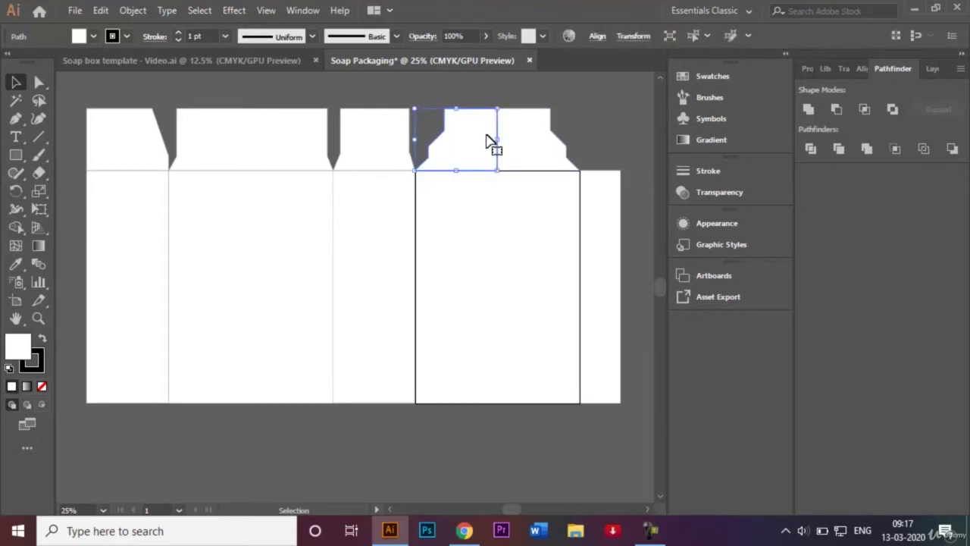
{"action": "left_click", "coordinate": [515, 150], "text": "shift"}
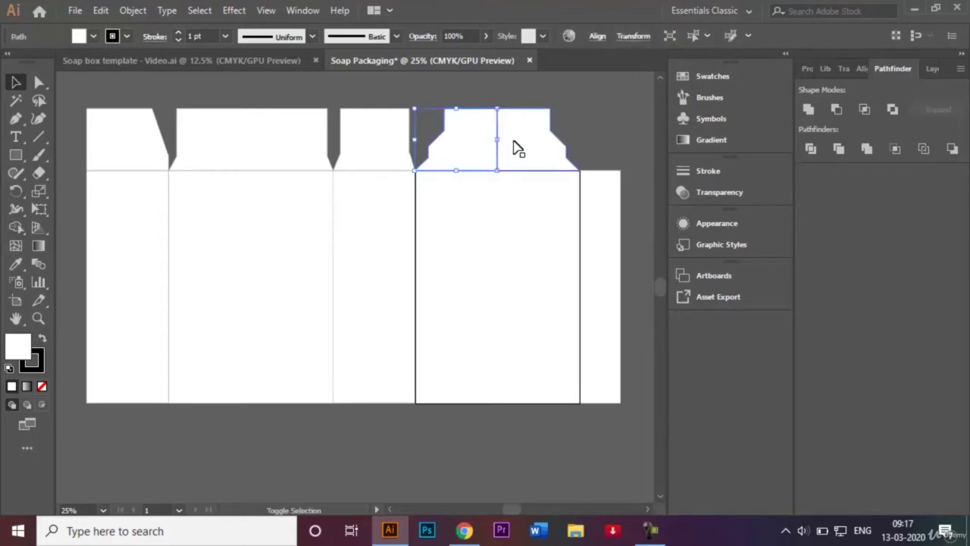
{"action": "left_click", "coordinate": [808, 108]}
{"action": "left_click", "coordinate": [622, 100]}
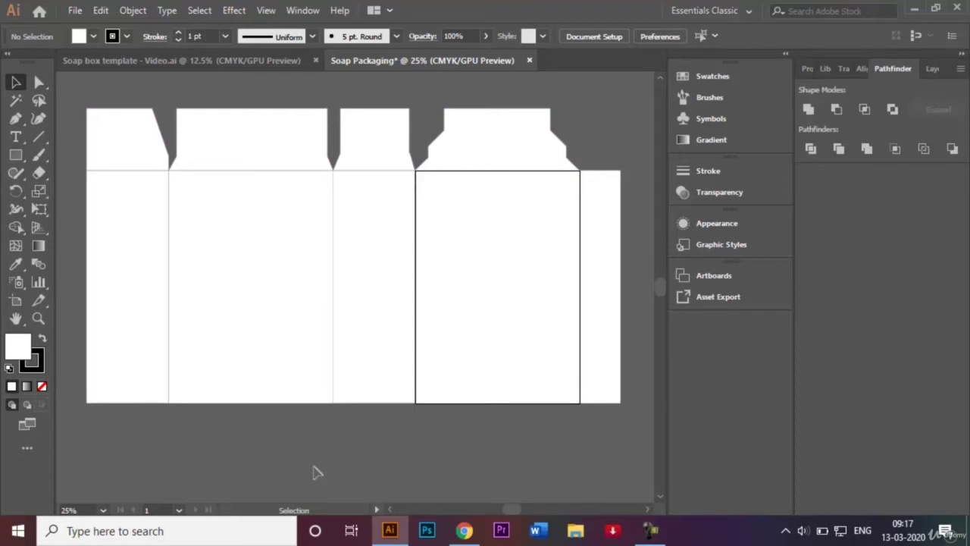
- Reflect a horizontal copy of the four top tabs and move it below the panels as bottom flaps
{"action": "left_click", "coordinate": [141, 152]}
{"action": "left_click", "coordinate": [280, 135], "text": "shift"}
{"action": "left_click", "coordinate": [367, 134], "text": "shift"}
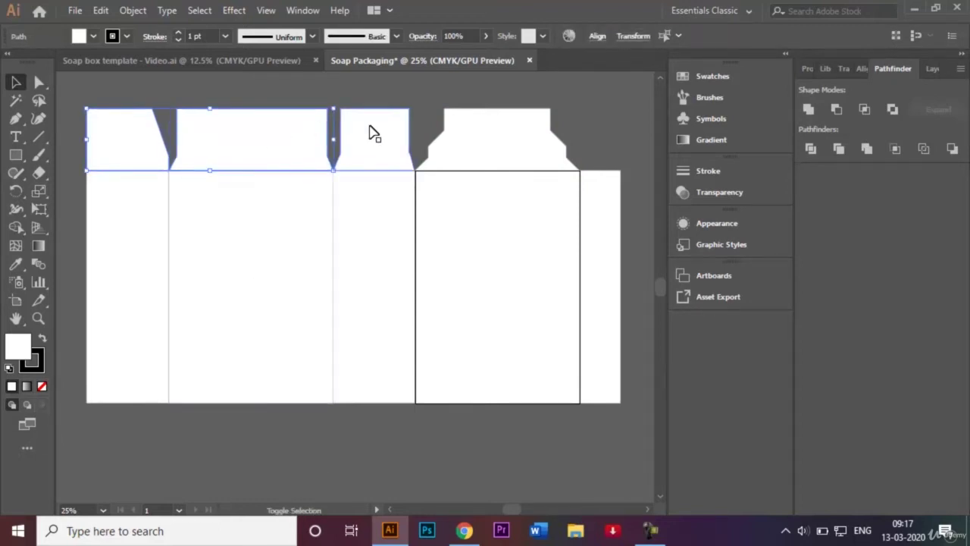
{"action": "left_click", "coordinate": [464, 134], "text": "shift"}
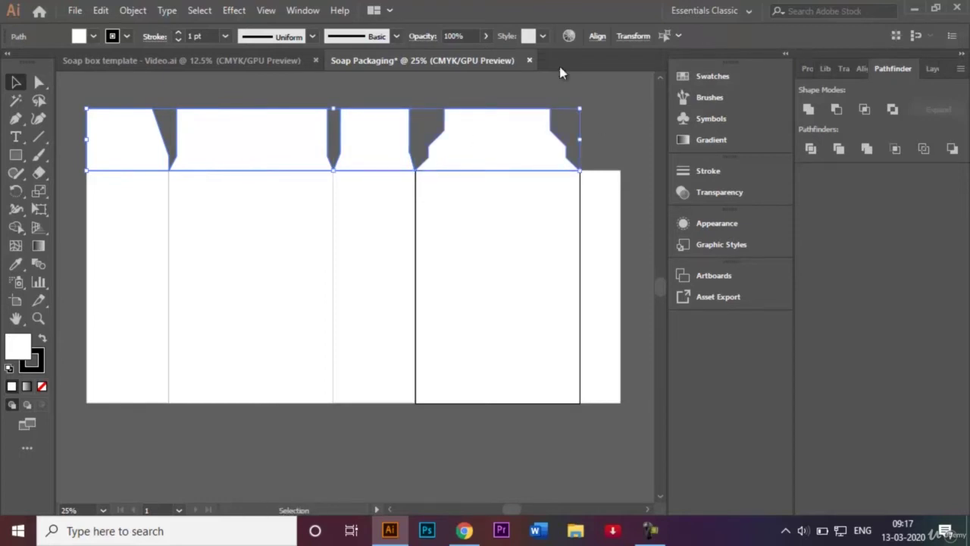
{"action": "right_click", "coordinate": [305, 128]}
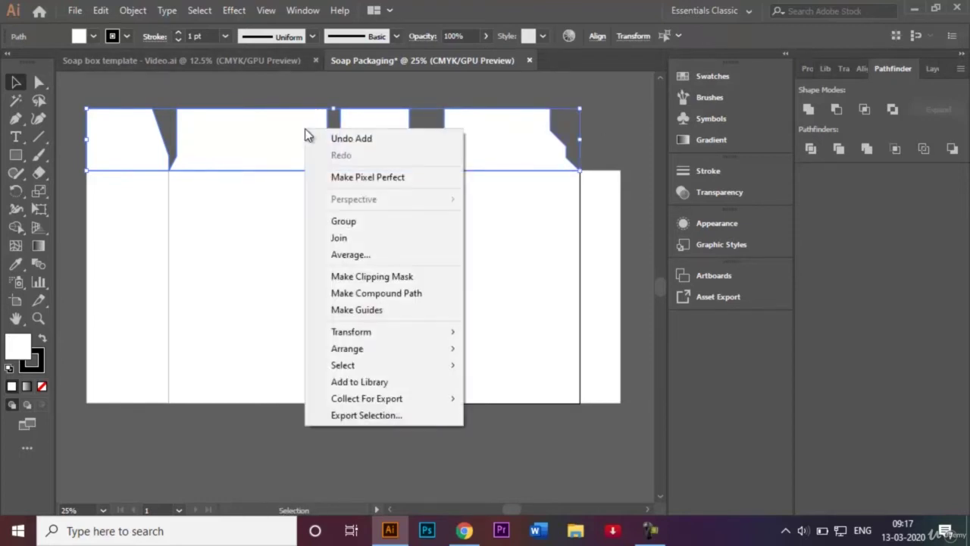
{"action": "mouse_move", "coordinate": [415, 332]}
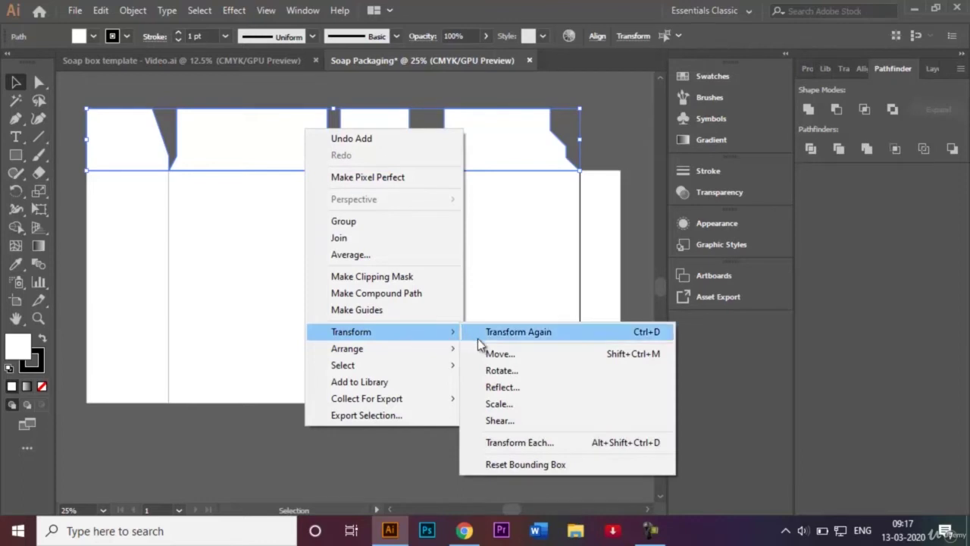
{"action": "left_click", "coordinate": [508, 389]}
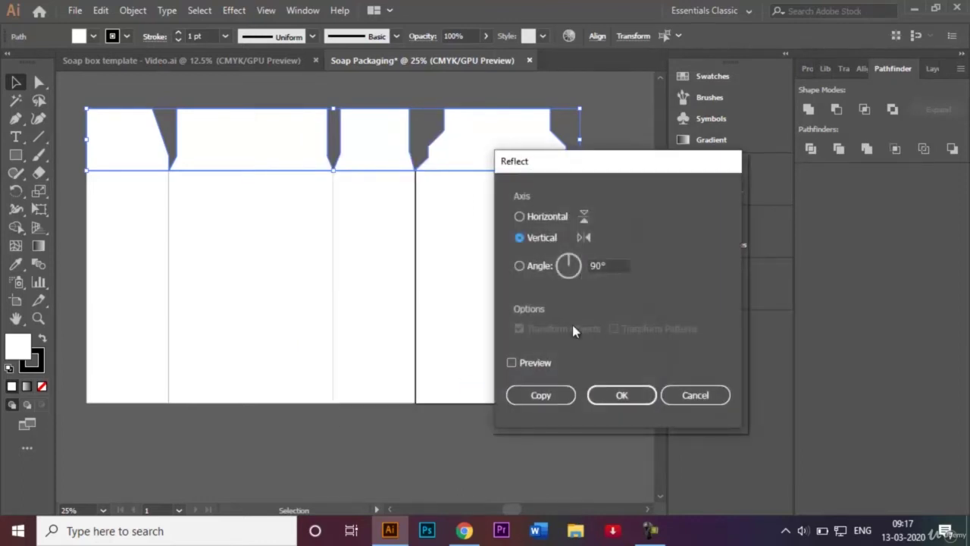
{"action": "left_click", "coordinate": [519, 217]}
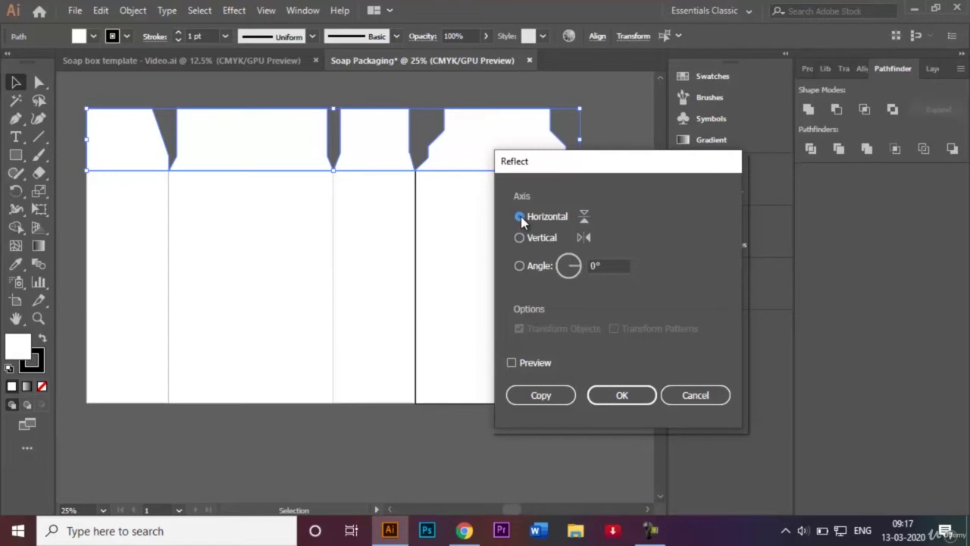
{"action": "left_click", "coordinate": [540, 395]}
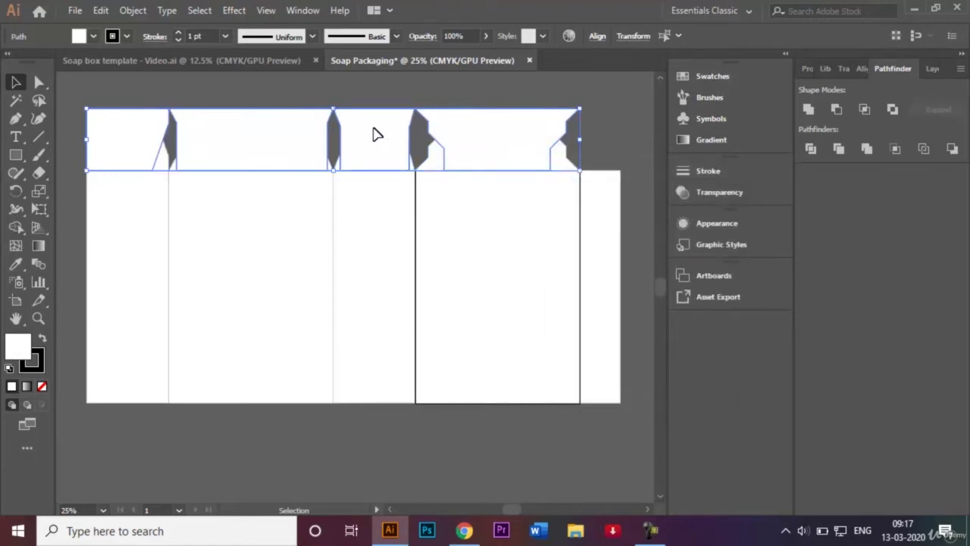
{"action": "left_click_drag", "start_coordinate": [374, 134], "coordinate": [379, 430]}
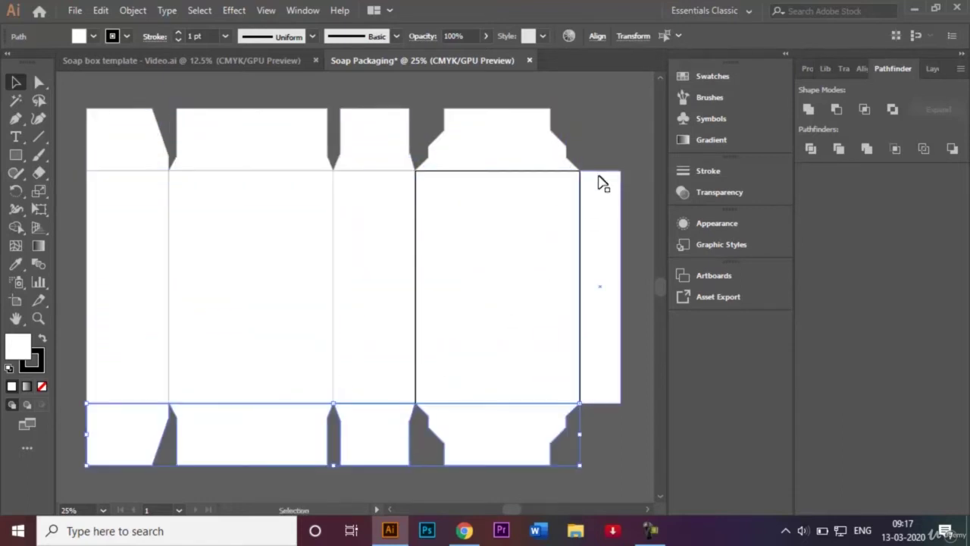
{"action": "left_click", "coordinate": [603, 146]}
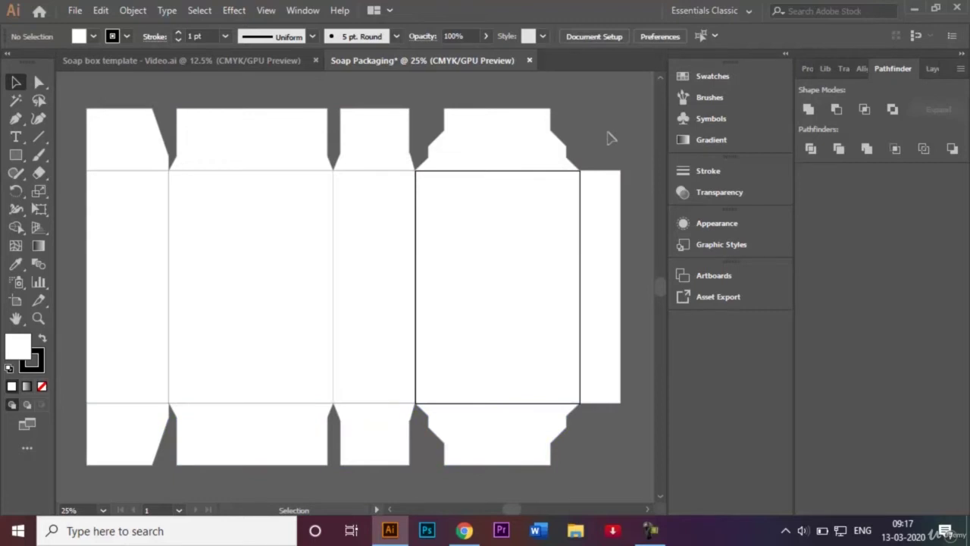
- Use Direct Selection to nudge the right glue flap's top-right corner point down twice
{"action": "left_click", "coordinate": [932, 68]}
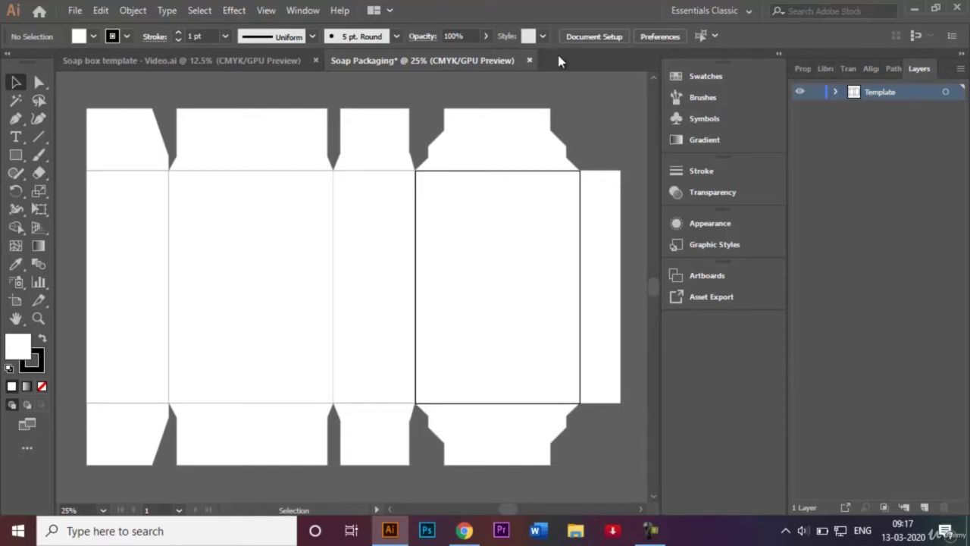
{"action": "left_click", "coordinate": [41, 81]}
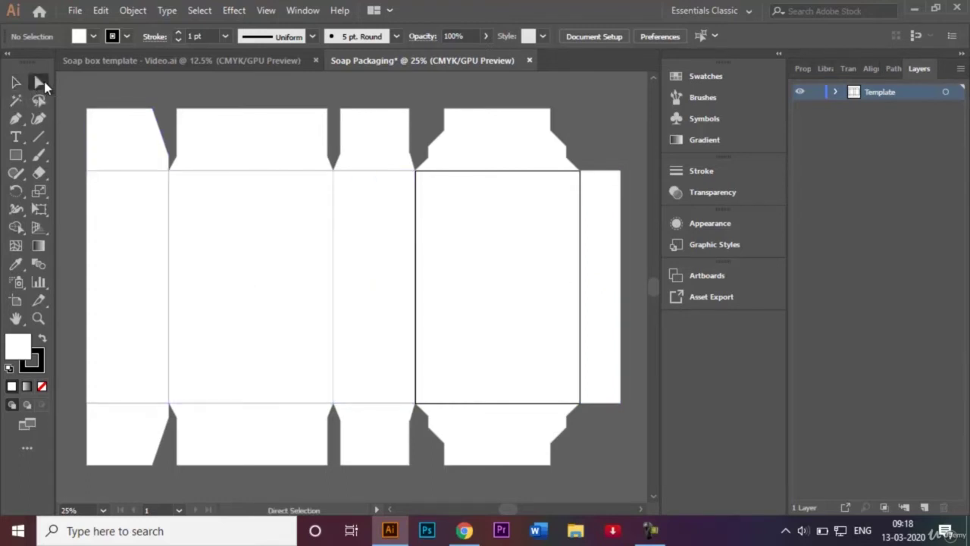
{"action": "left_click", "coordinate": [620, 173]}
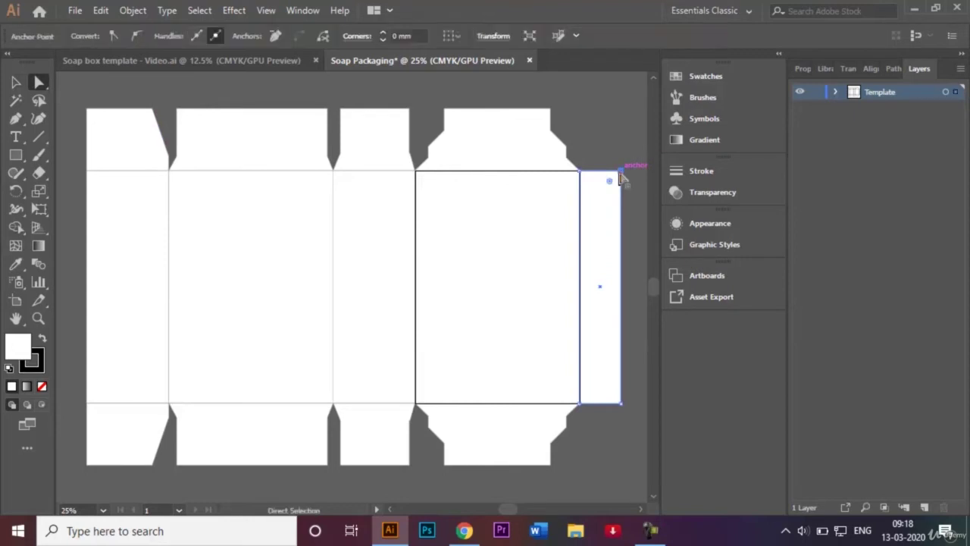
{"action": "key", "text": "ctrl"}
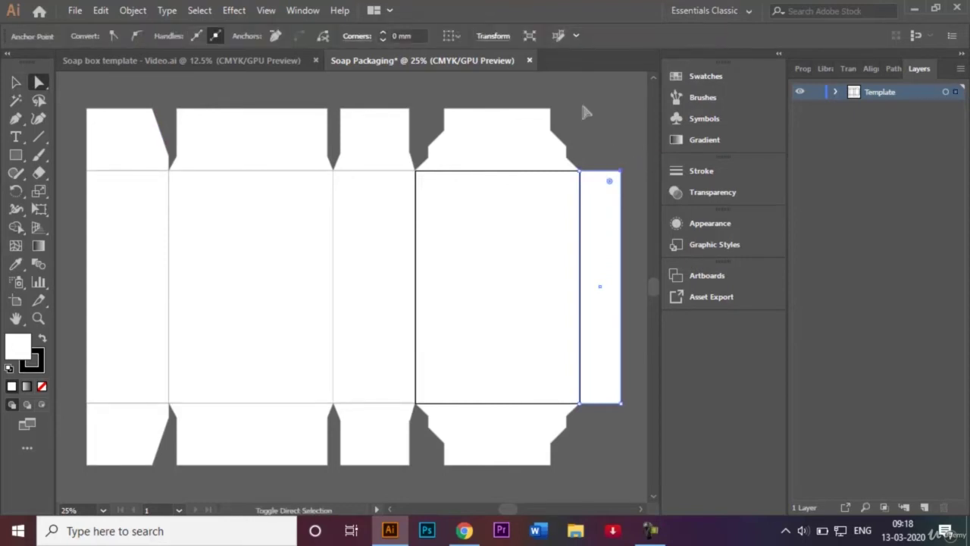
{"action": "key", "text": "Down"}
{"action": "key", "text": "Down"}
{"action": "key", "text": "Down"}
{"action": "key", "text": "Down"}
{"action": "key", "text": "Down"}
{"action": "key", "text": "Down"}
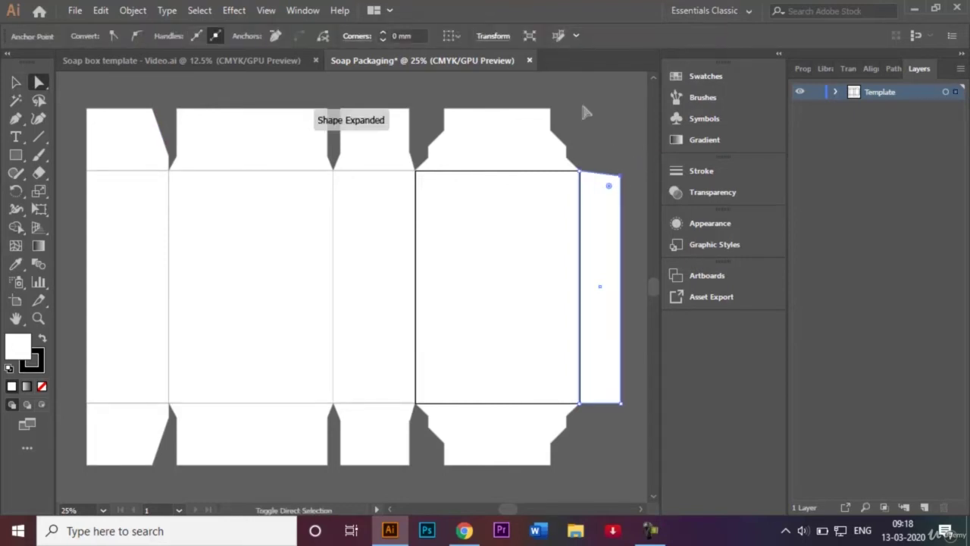
{"action": "key", "text": "Down"}
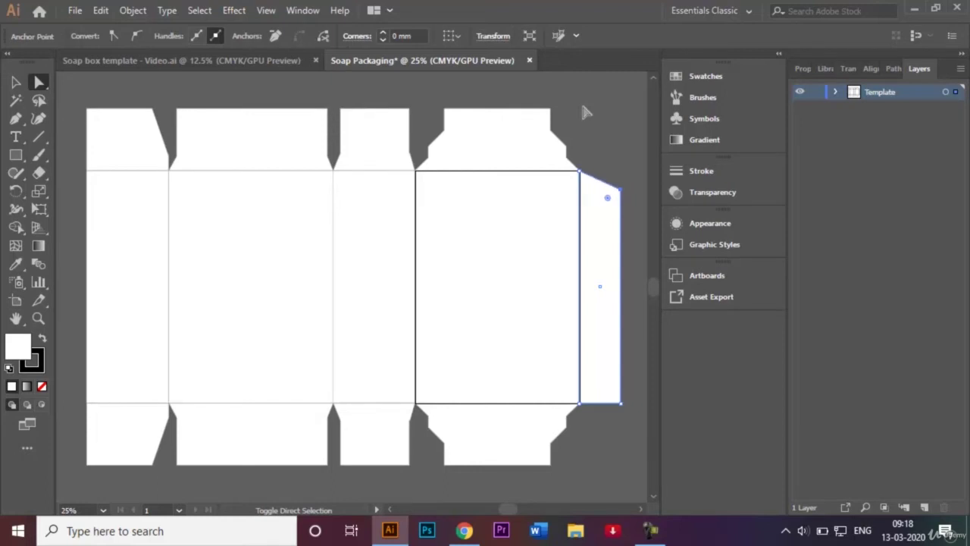
- Raise the flap's bottom corner so its bottom end tapers, then deselect
{"action": "right_click", "coordinate": [622, 406]}
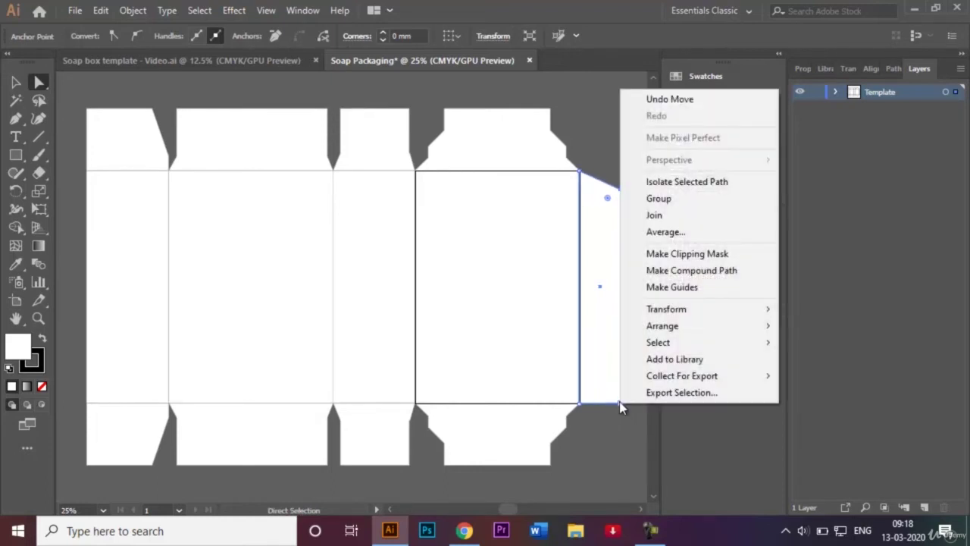
{"action": "key", "text": "Escape"}
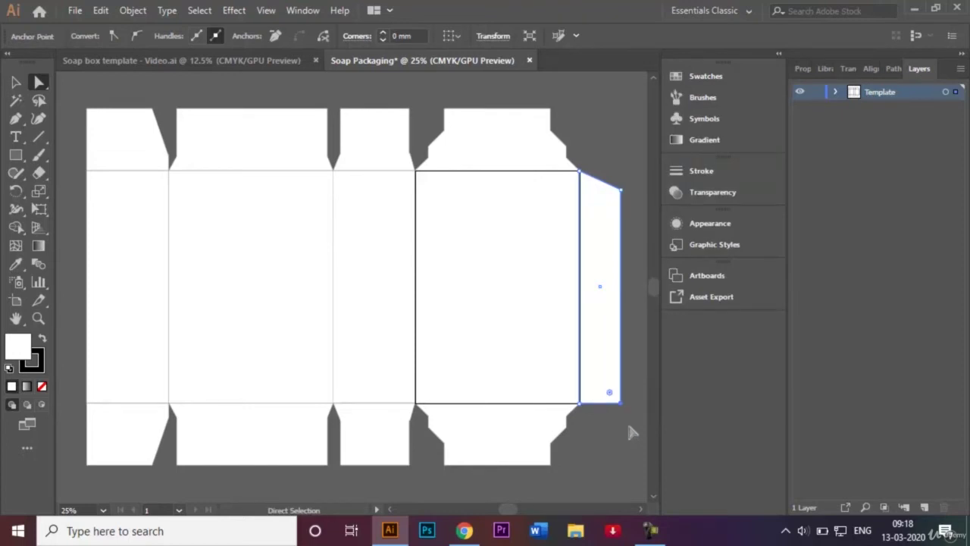
{"action": "key", "text": "ctrl"}
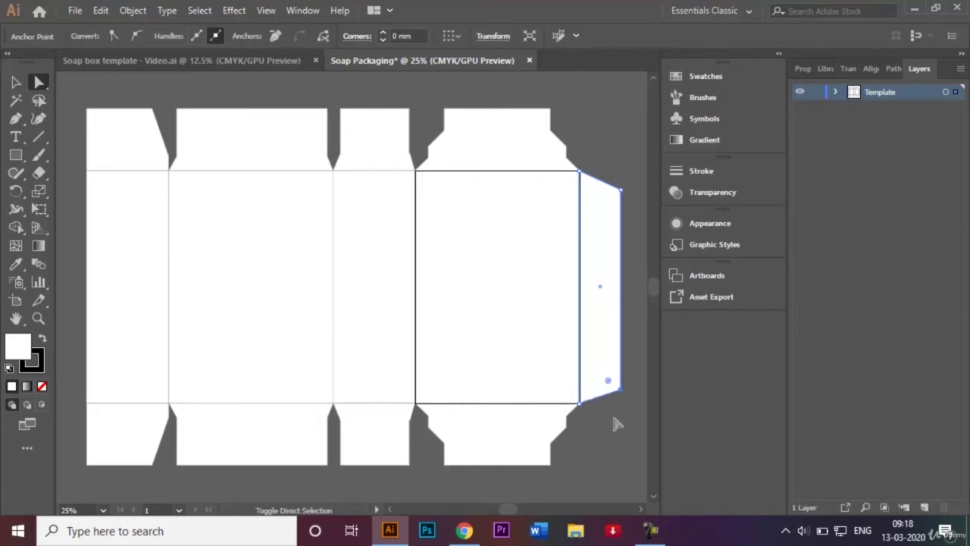
{"action": "key", "text": "ctrl+z"}
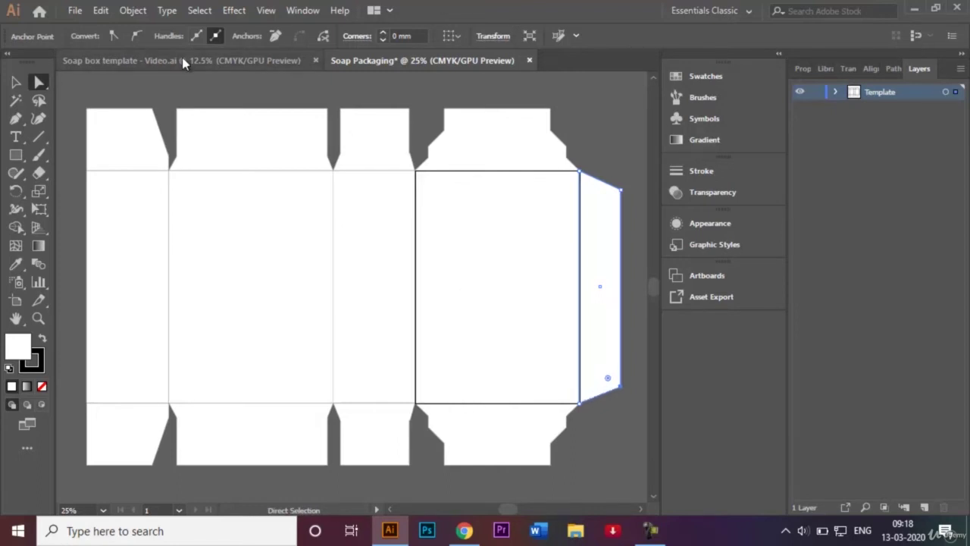
{"action": "left_click", "coordinate": [16, 82]}
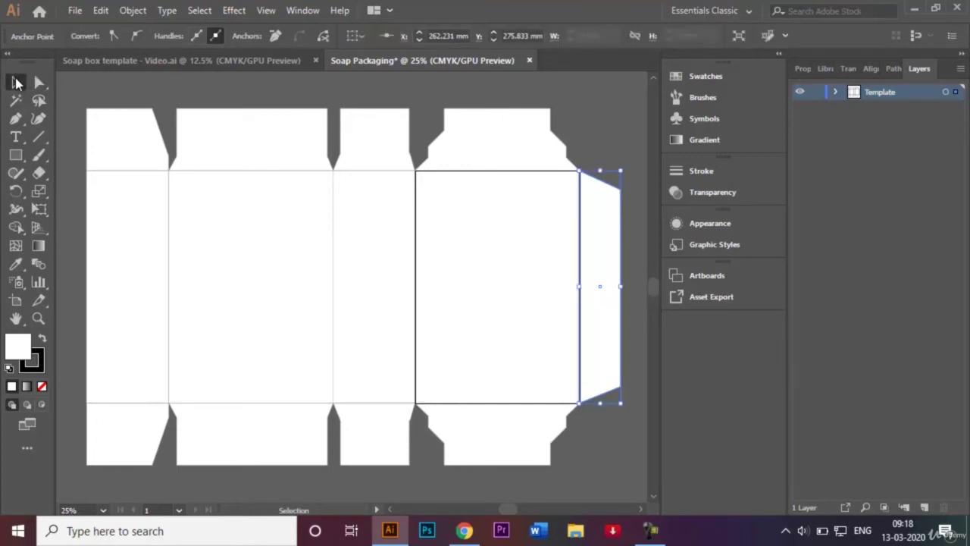
{"action": "left_click", "coordinate": [113, 99]}
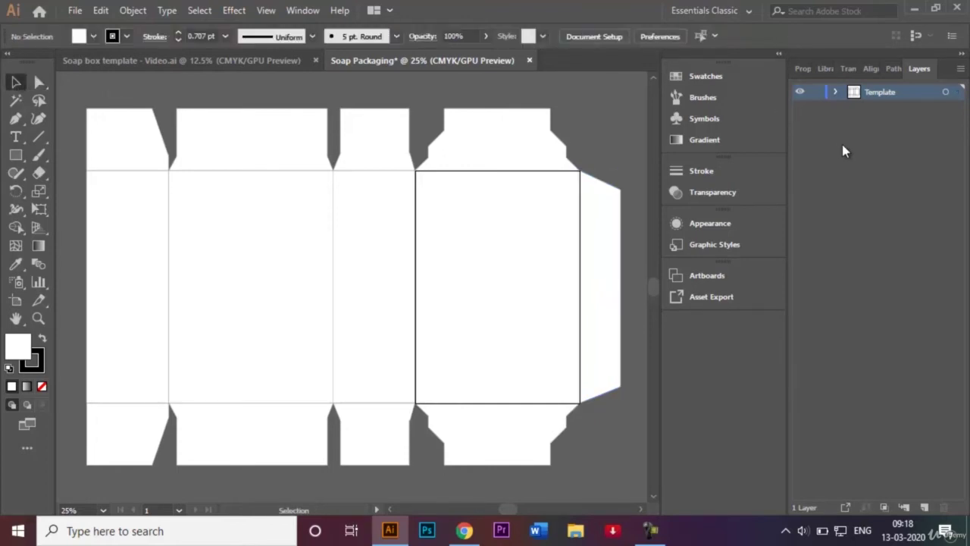
{"action": "left_click", "coordinate": [816, 92]}
{"action": "left_click", "coordinate": [816, 94]}
{"action": "left_click", "coordinate": [227, 62]}
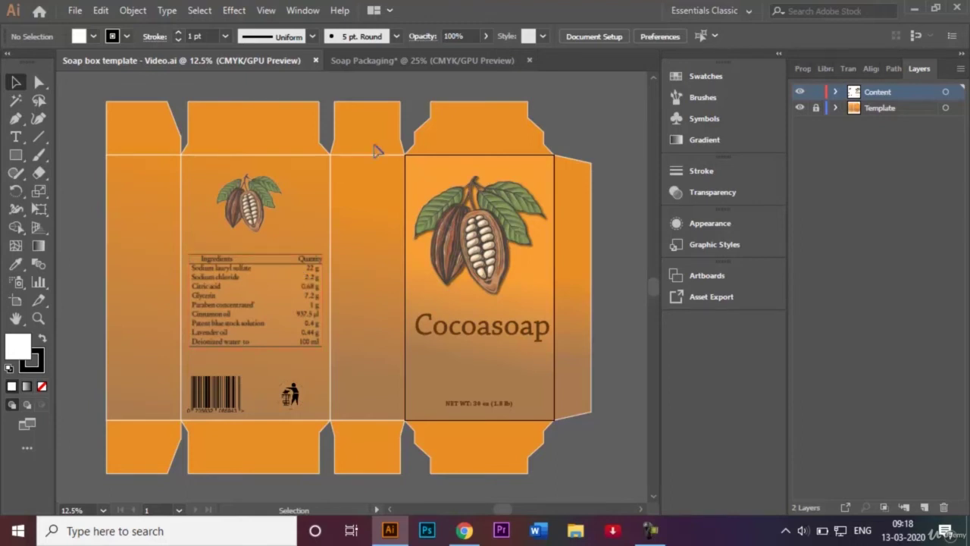
{"action": "left_click", "coordinate": [393, 68]}
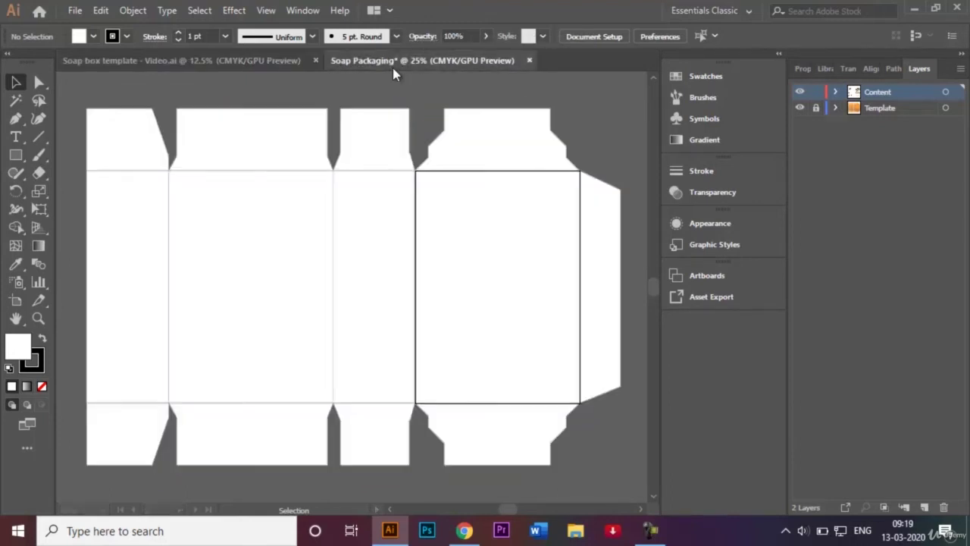
- Apply a gradient fill to the left side panel
{"action": "left_click", "coordinate": [152, 227]}
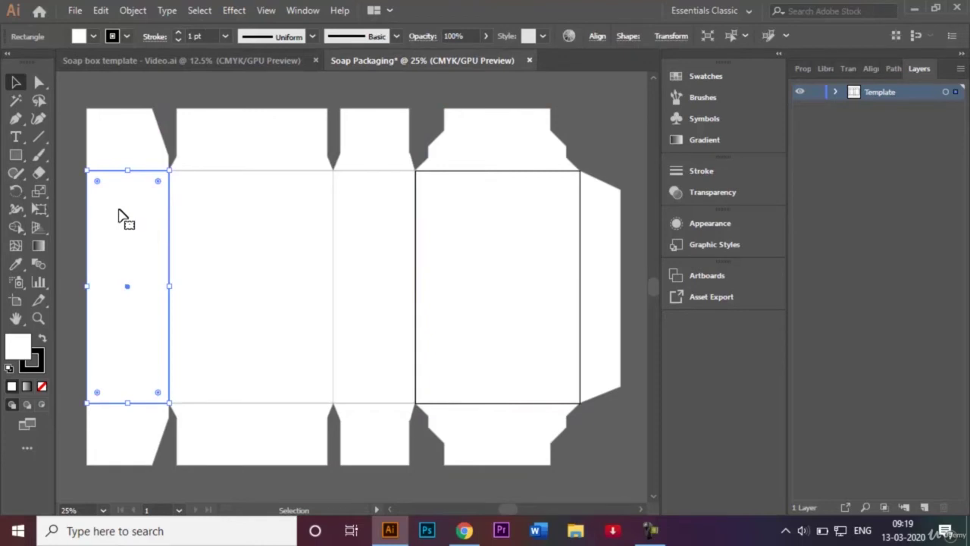
{"action": "left_click", "coordinate": [39, 249]}
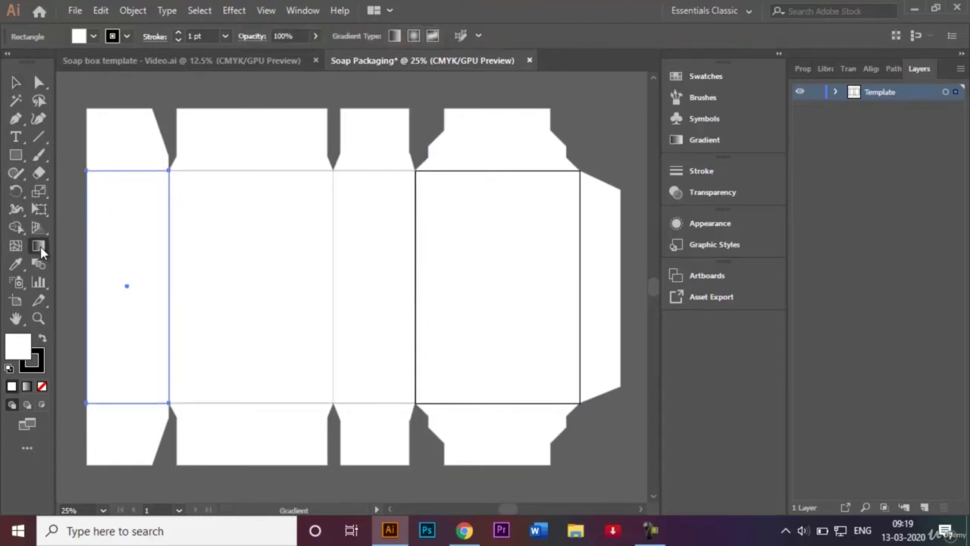
{"action": "double_click", "coordinate": [41, 250]}
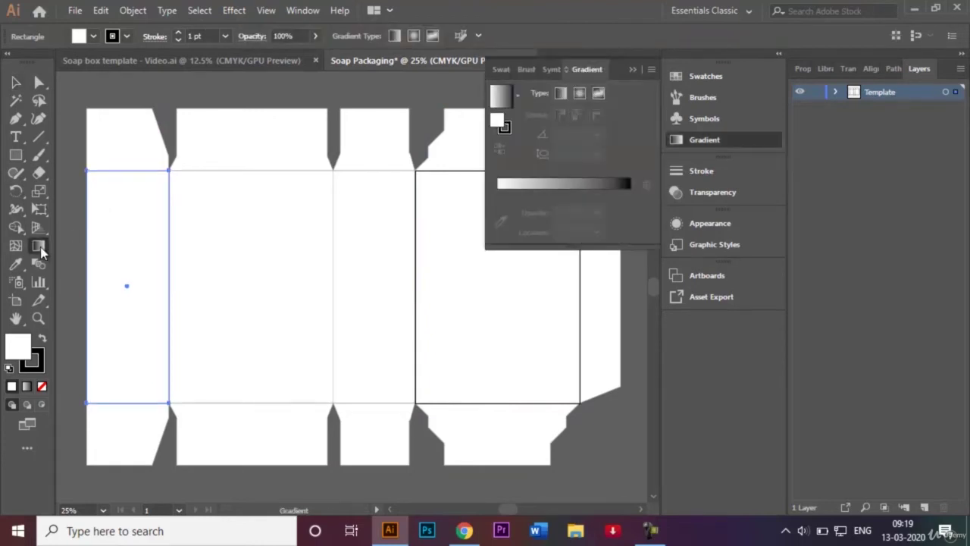
{"action": "left_click", "coordinate": [540, 184]}
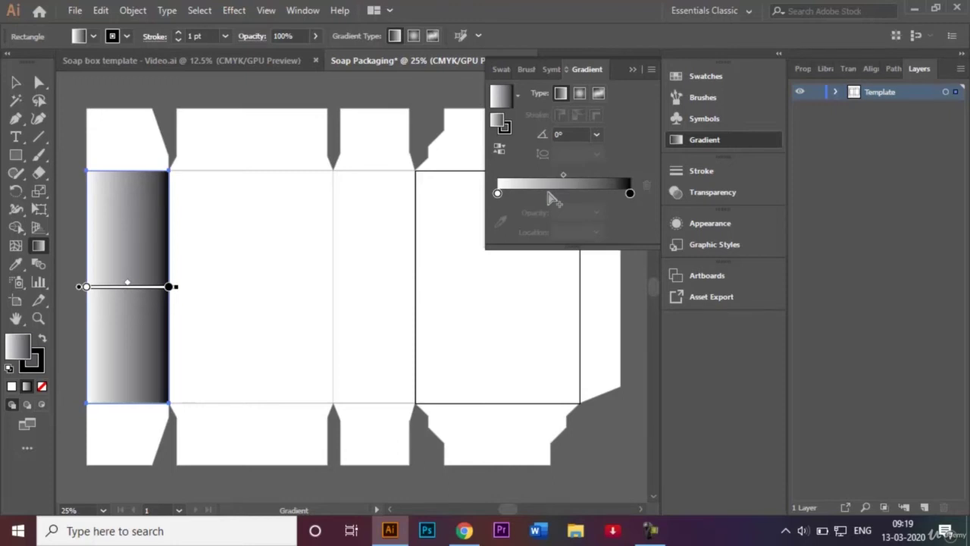
- Set the gradient stops to orange and brown and run it vertically at -104.7°
{"action": "left_click", "coordinate": [497, 195]}
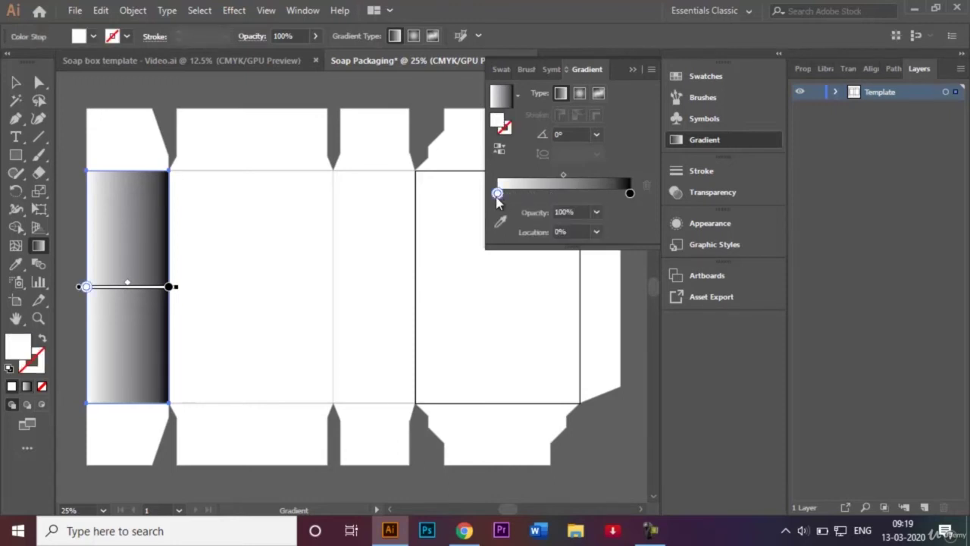
{"action": "double_click", "coordinate": [497, 194]}
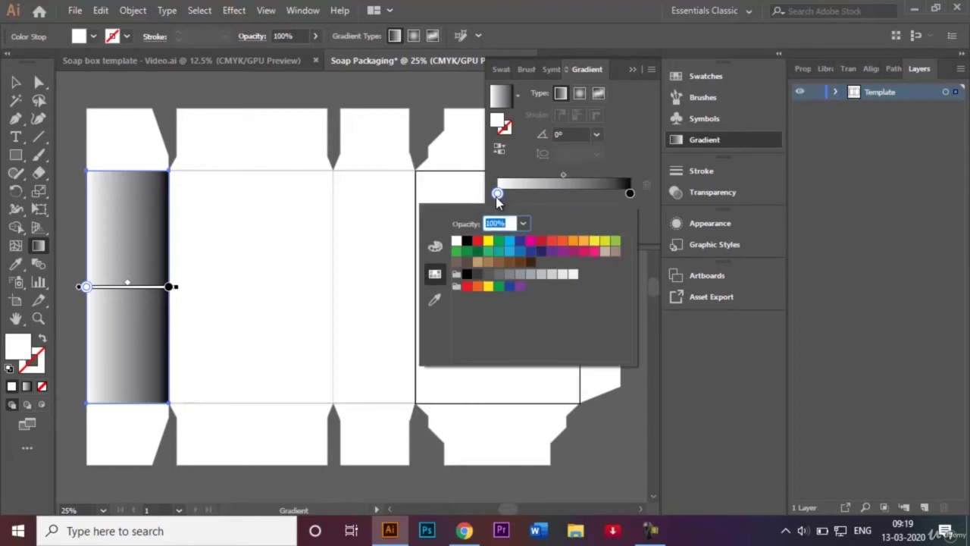
{"action": "left_click", "coordinate": [572, 241]}
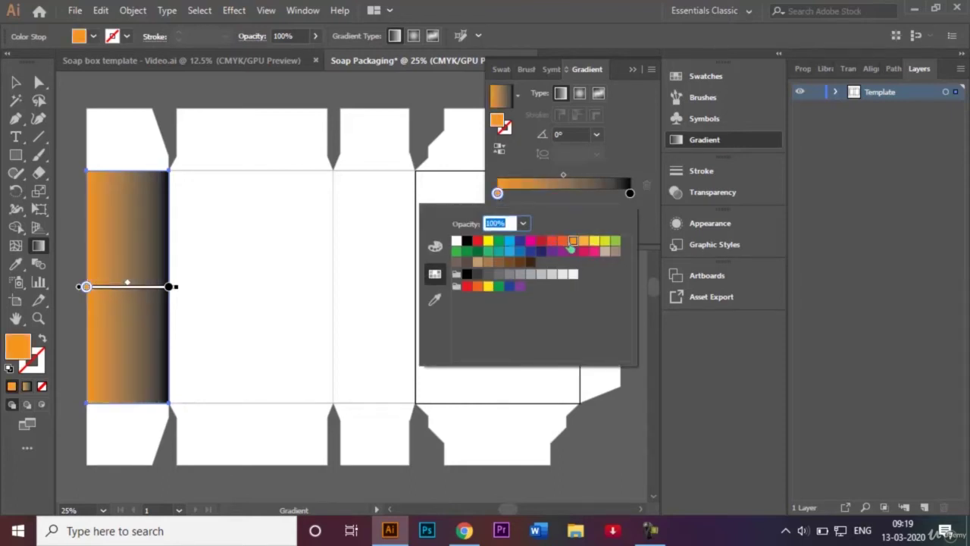
{"action": "left_click", "coordinate": [633, 194]}
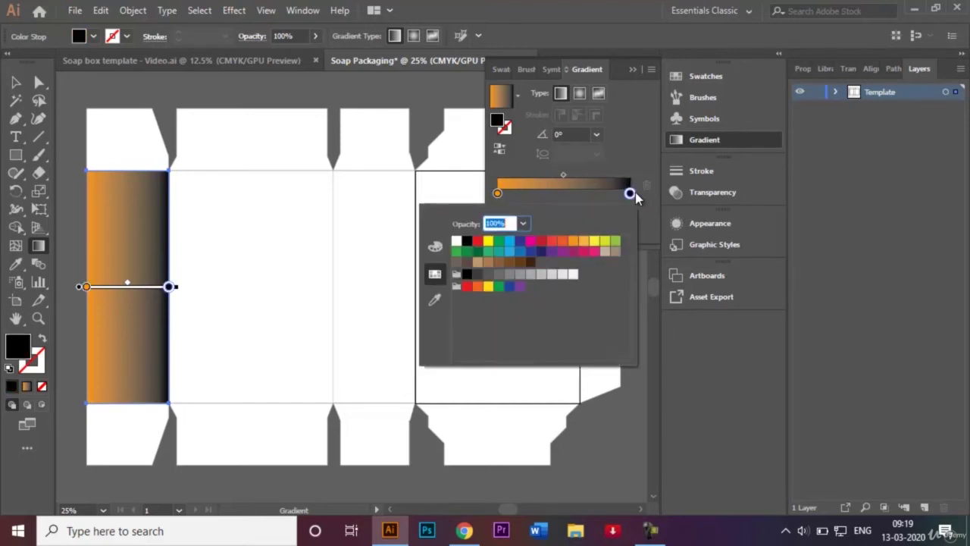
{"action": "left_click", "coordinate": [499, 263]}
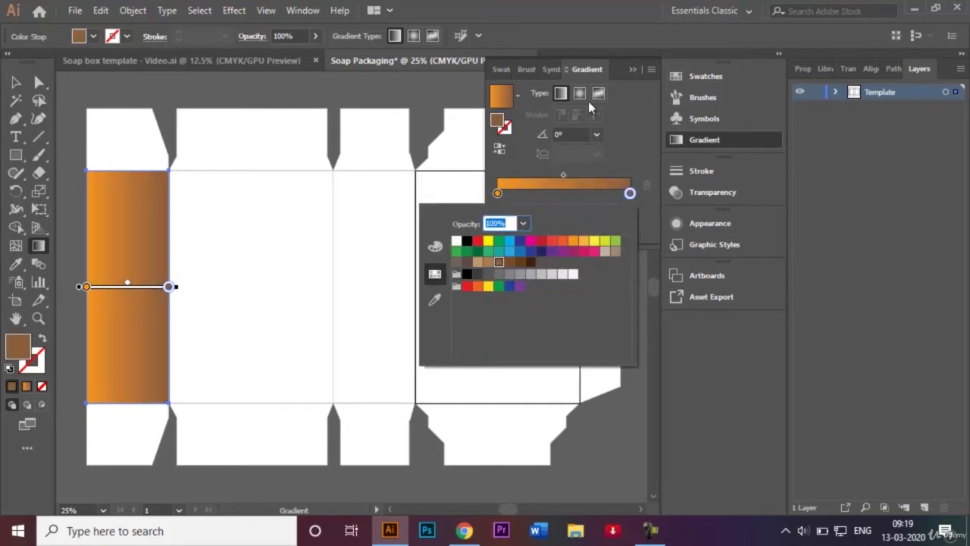
{"action": "left_click", "coordinate": [118, 345]}
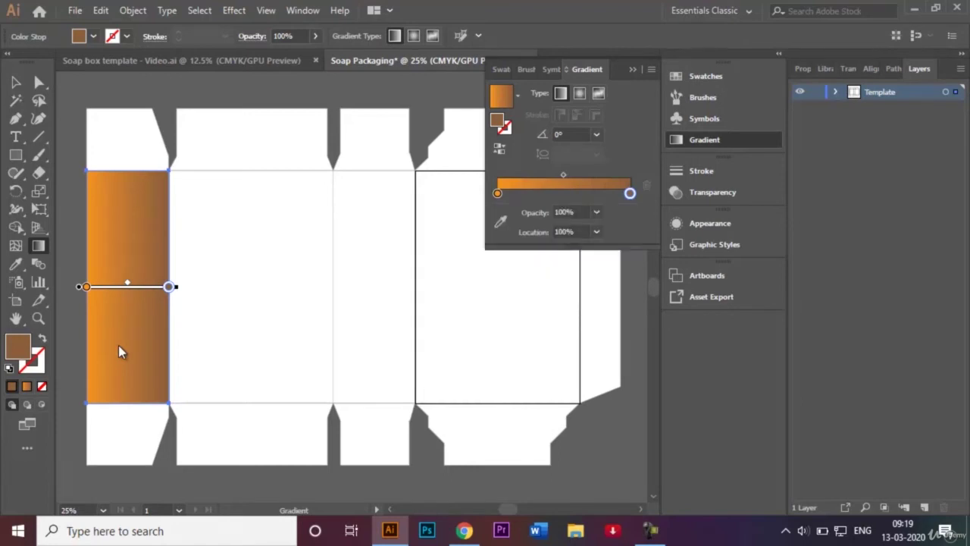
{"action": "mouse_move", "coordinate": [110, 364]}
{"action": "left_mouse_down"}
{"action": "mouse_move", "coordinate": [143, 219]}
{"action": "mouse_move", "coordinate": [104, 353]}
{"action": "left_mouse_up"}
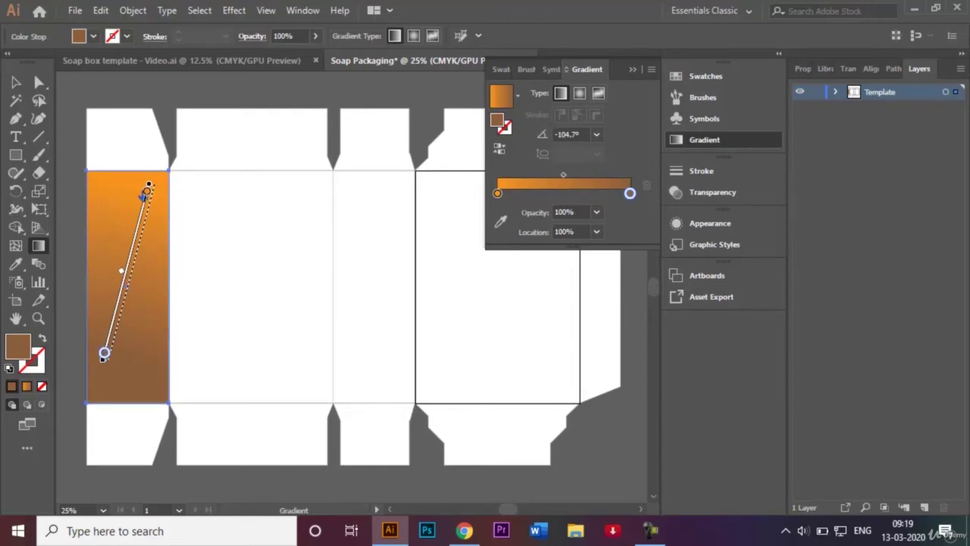
- Apply the orange-to-brown gradient to the back panel, narrow side panel and right flap
{"action": "left_click", "coordinate": [634, 70]}
{"action": "left_click", "coordinate": [17, 81]}
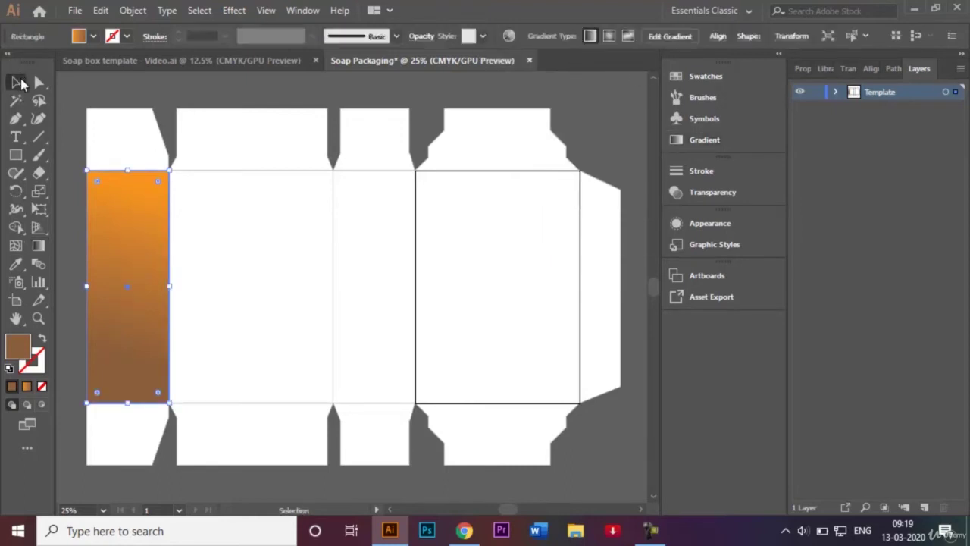
{"action": "left_click", "coordinate": [106, 97]}
{"action": "left_click", "coordinate": [224, 227]}
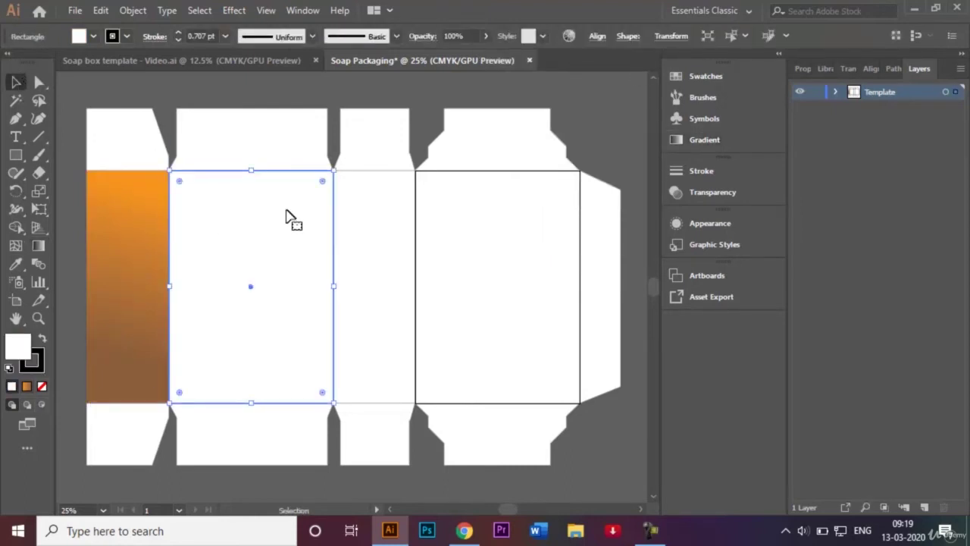
{"action": "left_click", "coordinate": [383, 231], "text": "shift"}
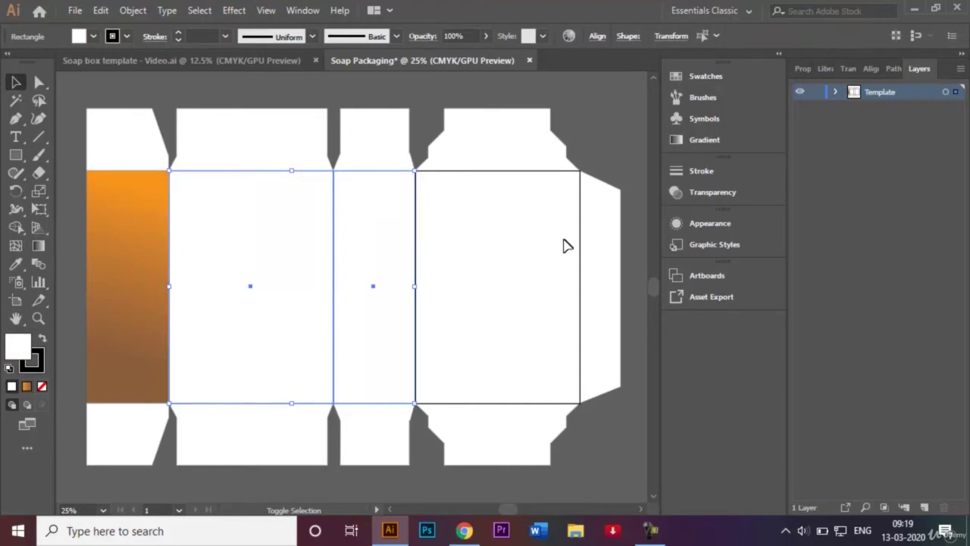
{"action": "left_click", "coordinate": [606, 247], "text": "shift"}
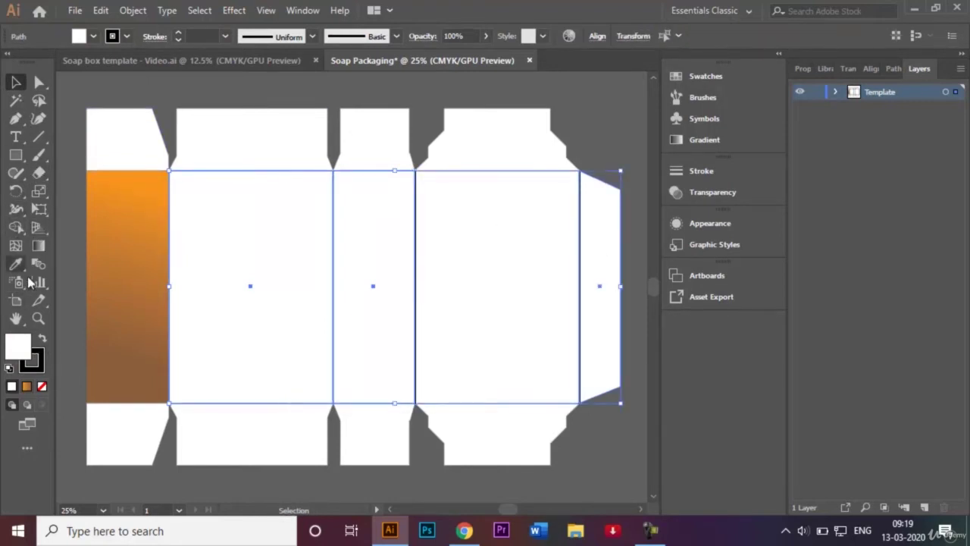
{"action": "left_click", "coordinate": [28, 386]}
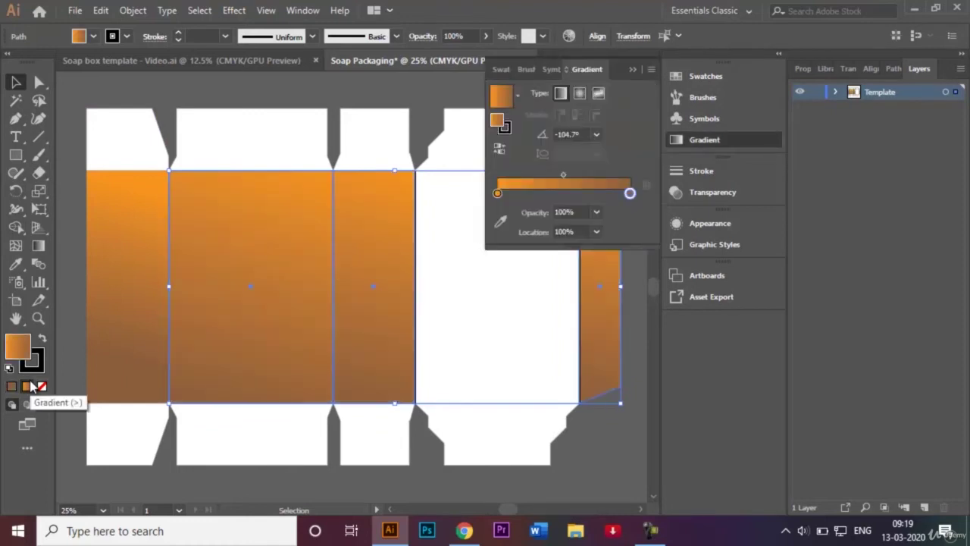
- Select all the orange gradient panels together with the right flap
{"action": "left_click", "coordinate": [633, 70]}
{"action": "left_click", "coordinate": [623, 112]}
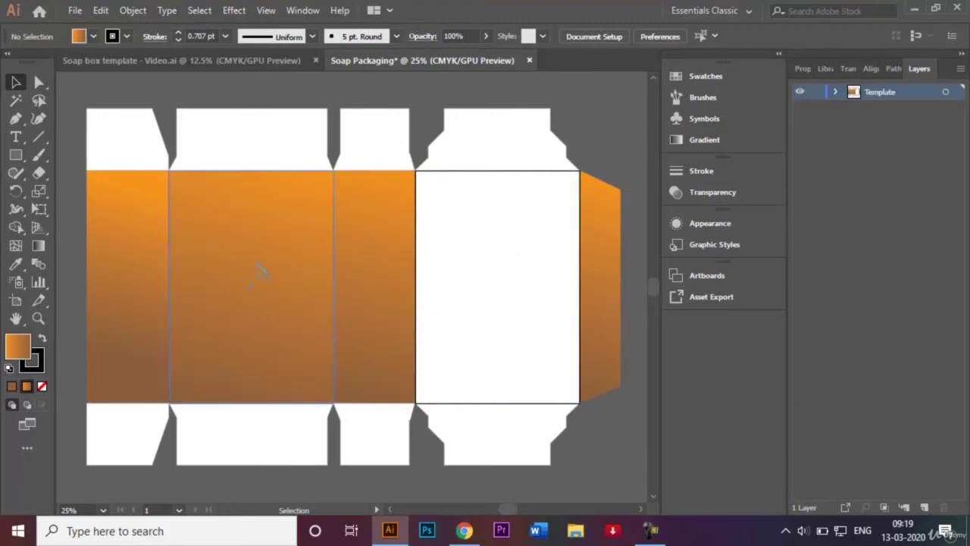
{"action": "left_click", "coordinate": [152, 271]}
{"action": "left_click", "coordinate": [262, 261], "text": "shift"}
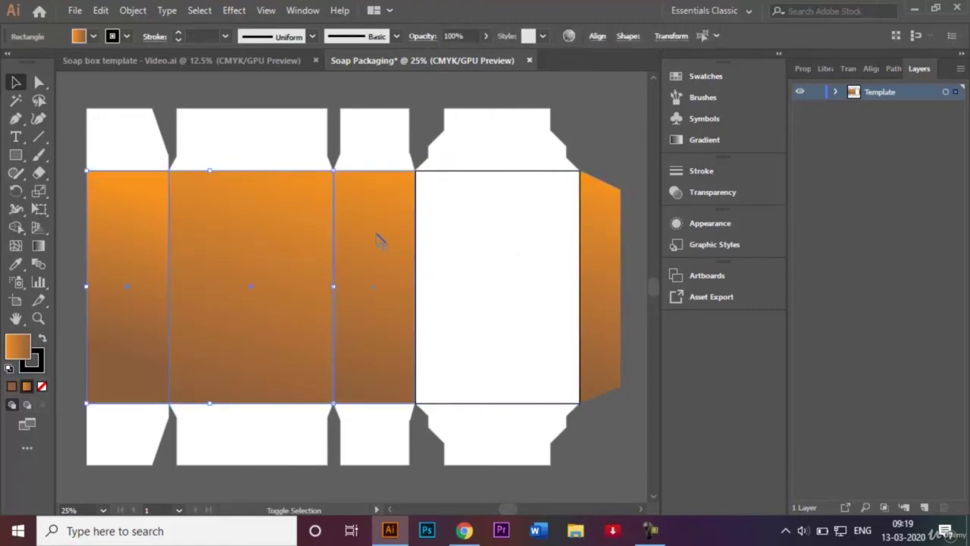
{"action": "left_click", "coordinate": [613, 238], "text": "shift"}
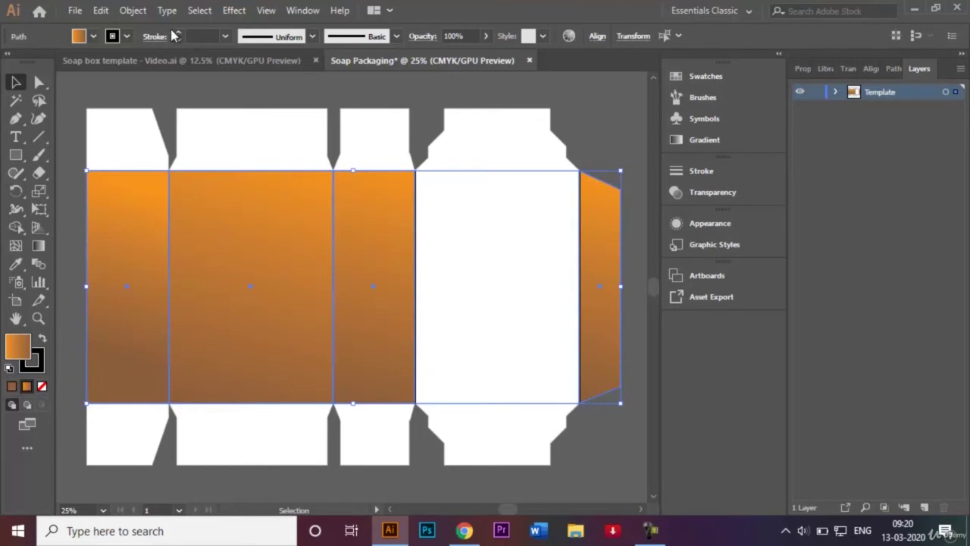
- Give the selected gradient panels a white 3 pt stroke, then deselect
{"action": "left_click", "coordinate": [127, 36]}
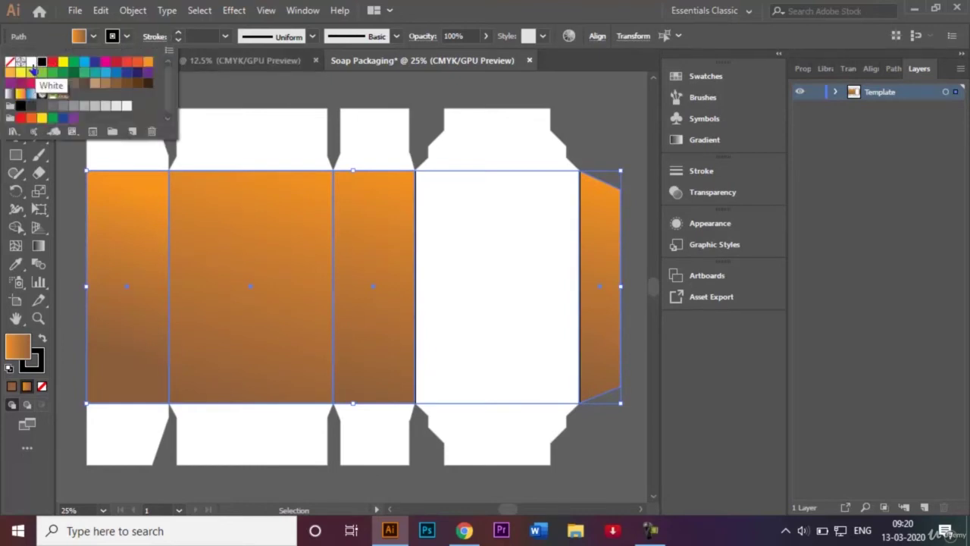
{"action": "left_click", "coordinate": [31, 64]}
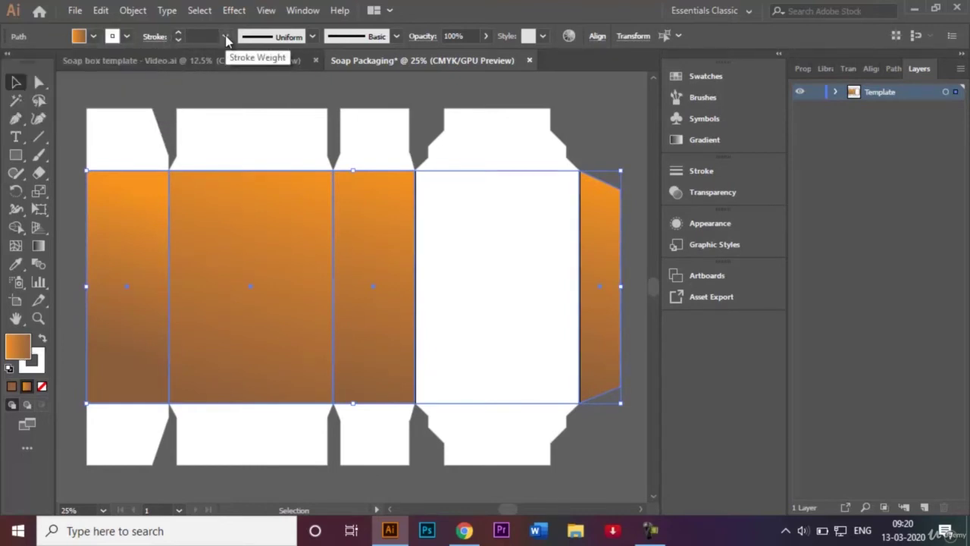
{"action": "left_click", "coordinate": [225, 37]}
{"action": "left_click", "coordinate": [244, 136]}
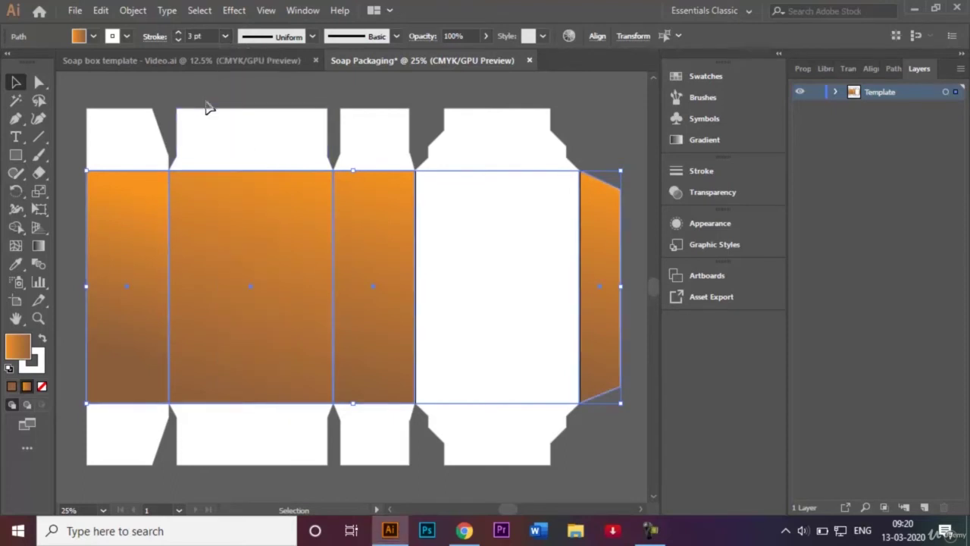
{"action": "left_click", "coordinate": [182, 92]}
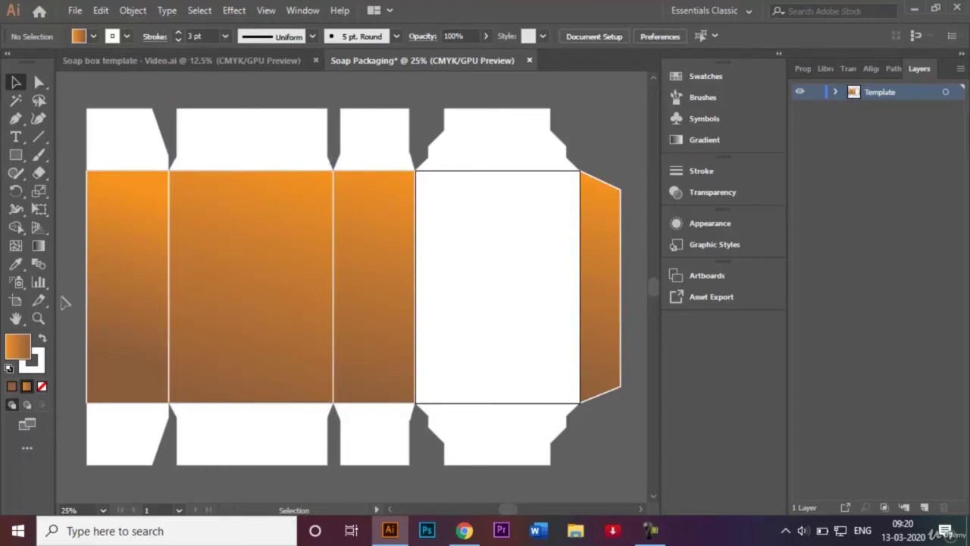
- Draw a rectangle from the fourth panel's top-left to bottom-right corner, then deselect
{"action": "left_click", "coordinate": [16, 156]}
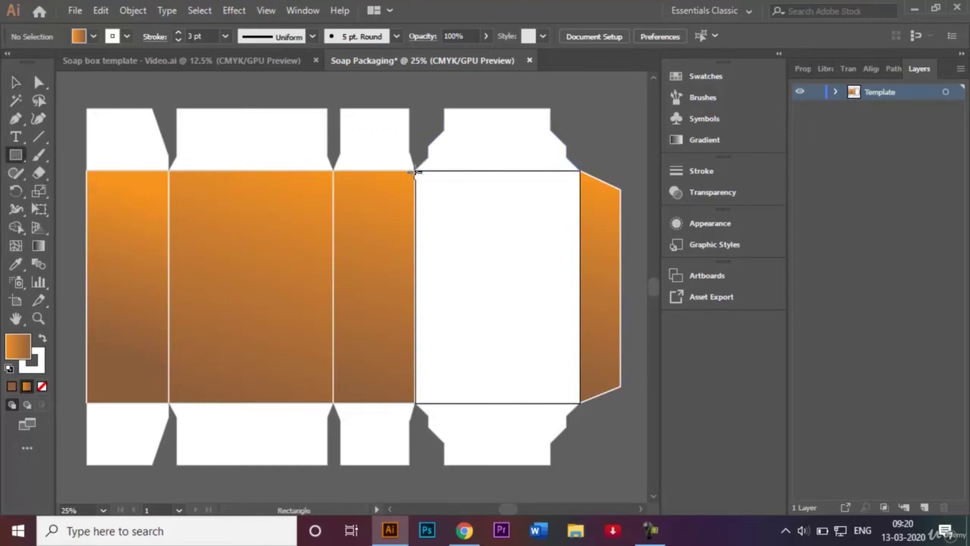
{"action": "mouse_move", "coordinate": [415, 172]}
{"action": "left_mouse_down"}
{"action": "mouse_move", "coordinate": [493, 333]}
{"action": "mouse_move", "coordinate": [541, 387]}
{"action": "mouse_move", "coordinate": [579, 403]}
{"action": "left_mouse_up"}
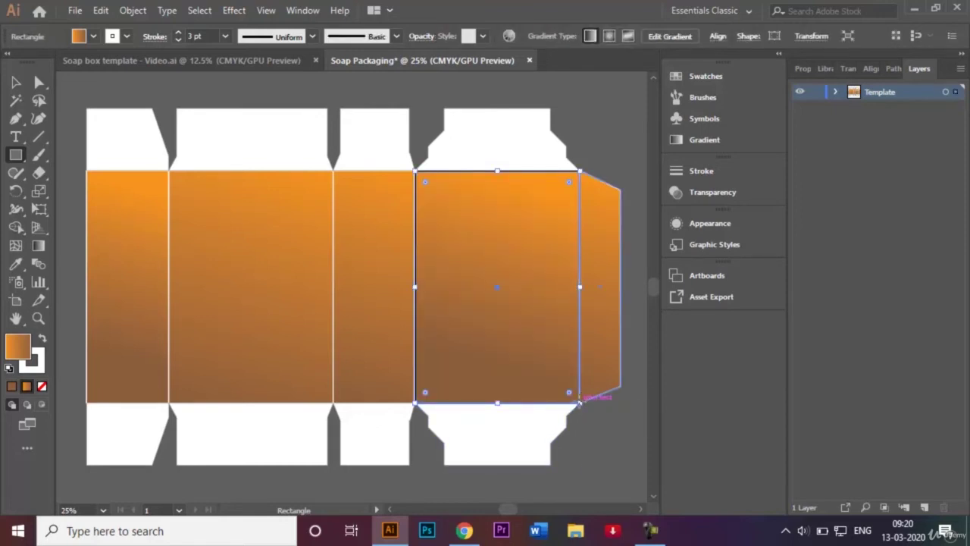
{"action": "left_click", "coordinate": [14, 81]}
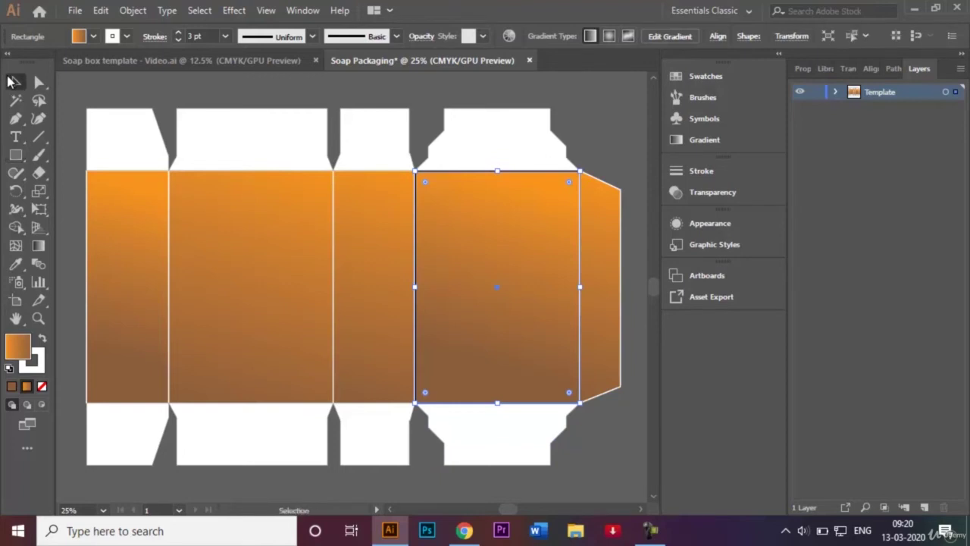
{"action": "left_click", "coordinate": [73, 87]}
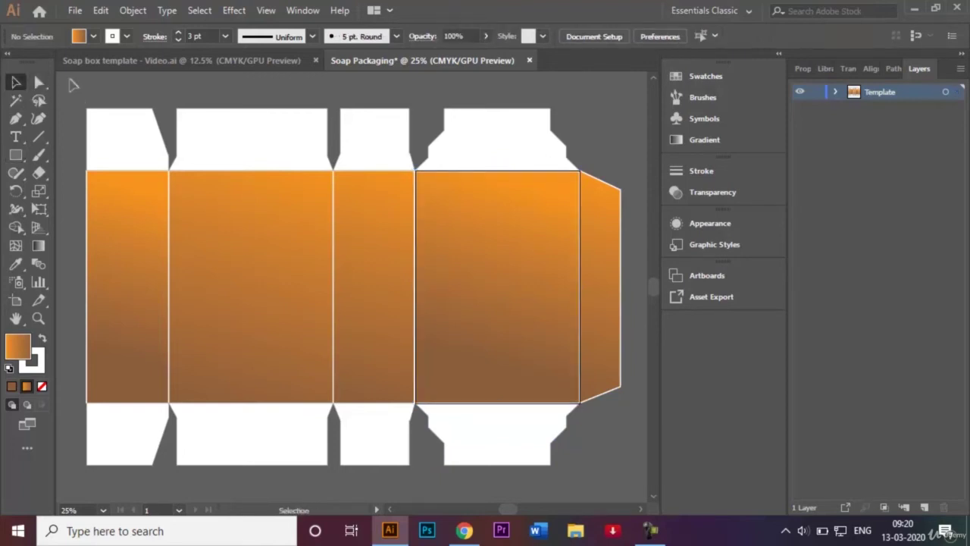
- Check the reference template, then select the four top flaps, side flap and four bottom flaps
{"action": "left_click", "coordinate": [154, 61]}
{"action": "left_click", "coordinate": [423, 59]}
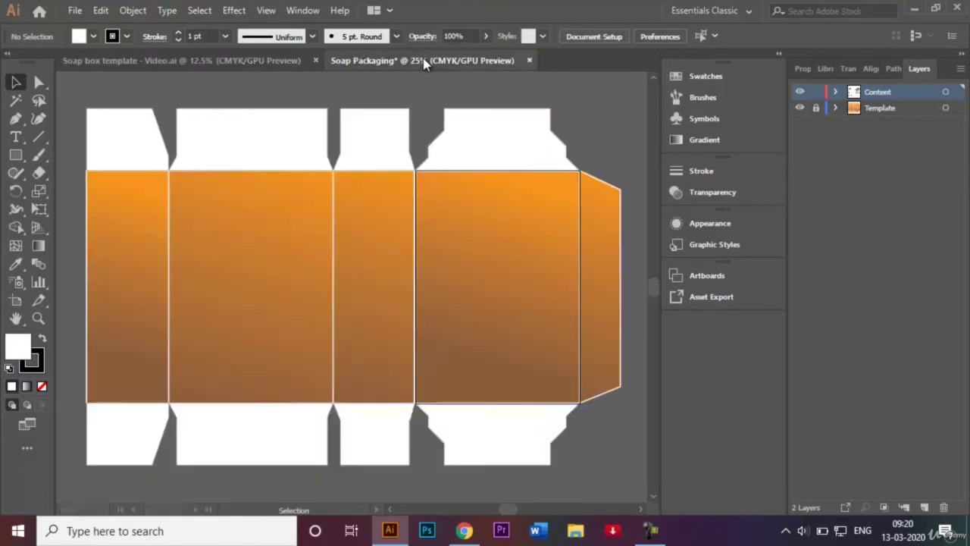
{"action": "left_click", "coordinate": [131, 143]}
{"action": "left_click", "coordinate": [265, 155], "text": "shift"}
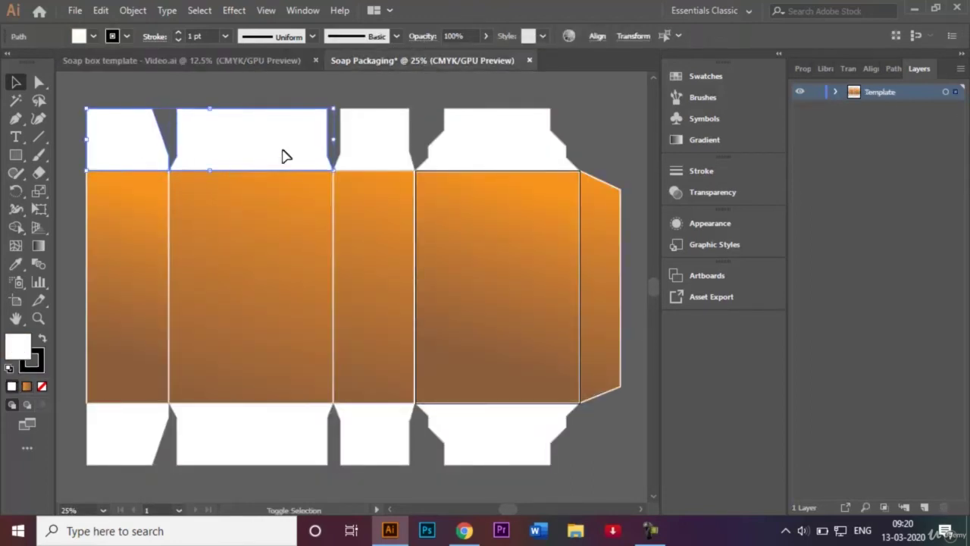
{"action": "left_click", "coordinate": [375, 144], "text": "shift"}
{"action": "left_click", "coordinate": [482, 141], "text": "shift"}
{"action": "left_click", "coordinate": [483, 212], "text": "shift"}
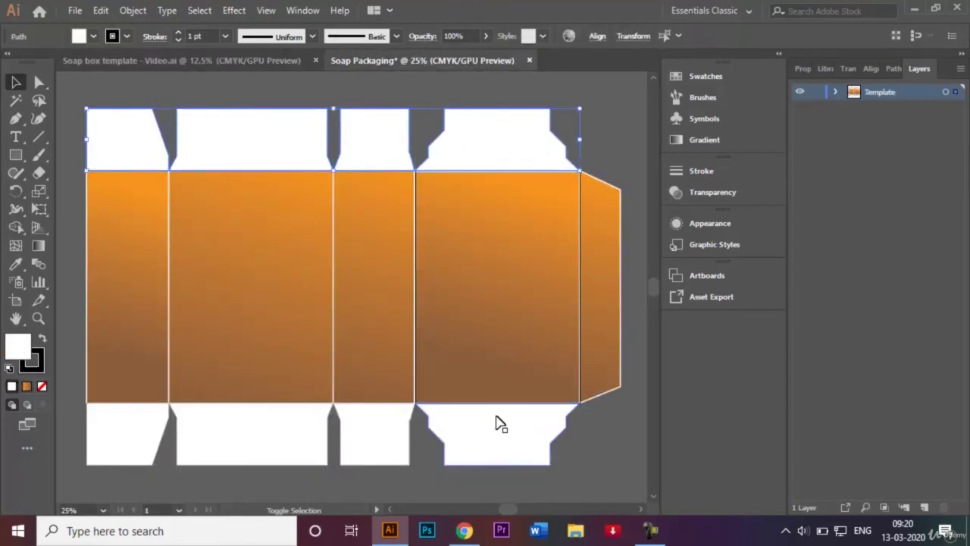
{"action": "left_click", "coordinate": [498, 422], "text": "shift"}
{"action": "left_click", "coordinate": [342, 426], "text": "shift"}
{"action": "left_click", "coordinate": [245, 437], "text": "shift"}
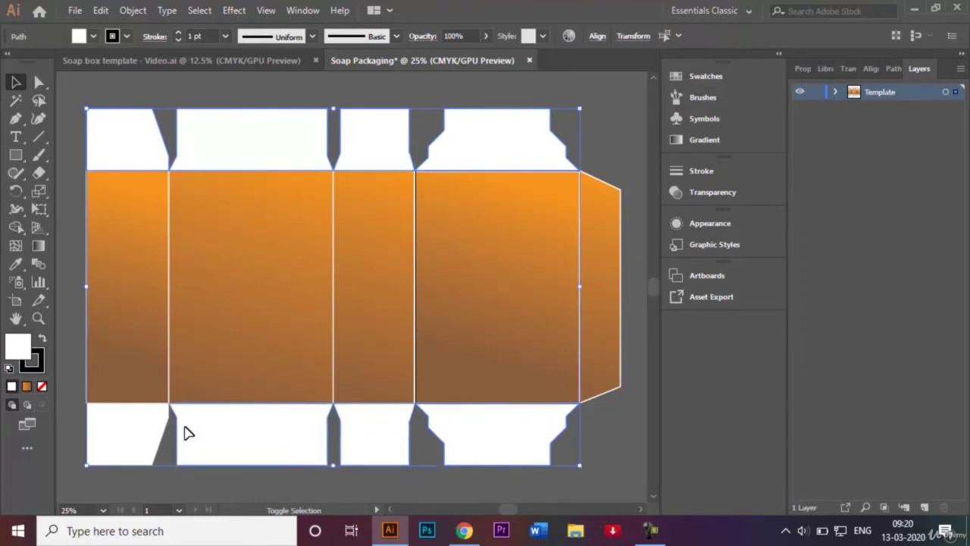
{"action": "left_click", "coordinate": [161, 425], "text": "shift"}
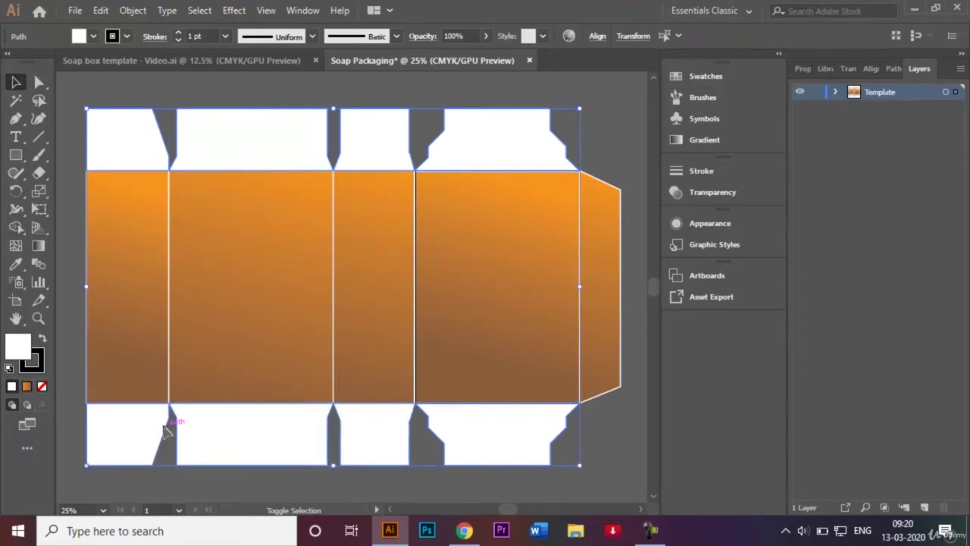
- Fill the selected flaps with solid orange, deselect, and lock the Template layer
{"action": "left_click", "coordinate": [94, 36]}
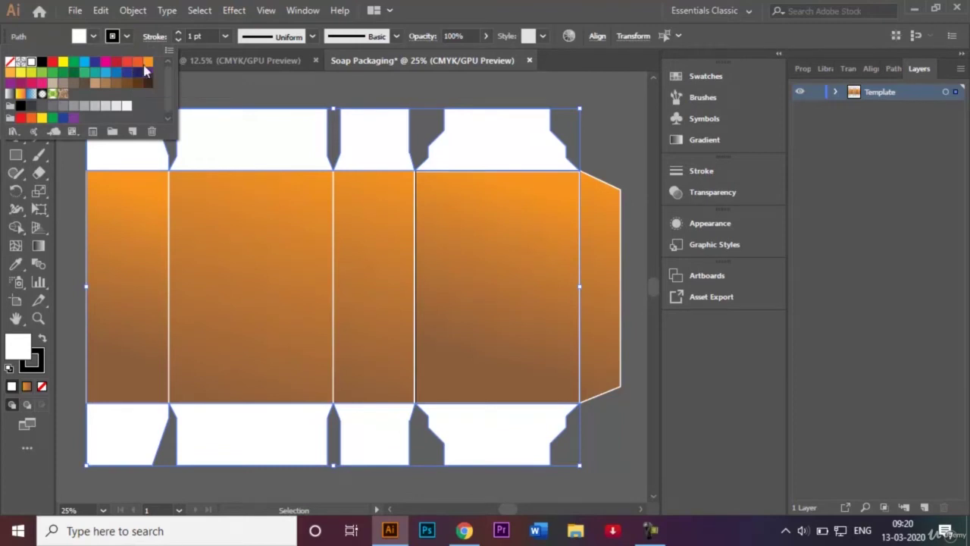
{"action": "left_click", "coordinate": [147, 61]}
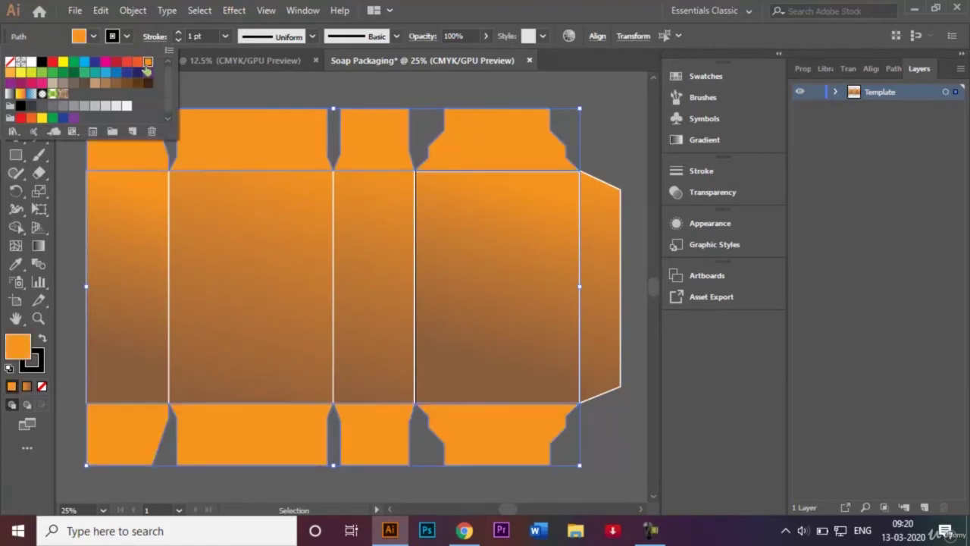
{"action": "left_click", "coordinate": [604, 121]}
{"action": "left_click", "coordinate": [613, 121]}
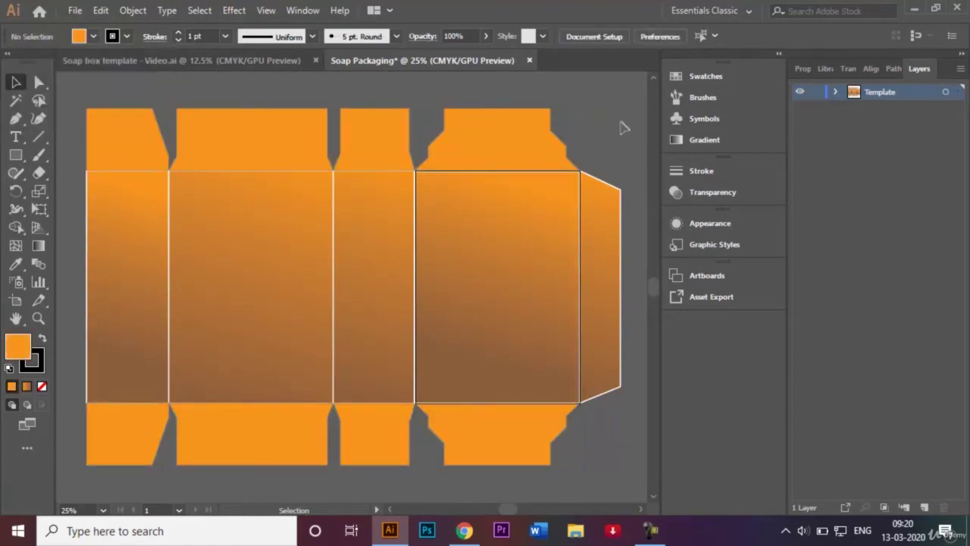
{"action": "left_click", "coordinate": [821, 97]}
- Create a new layer named 'Contents' above Template, then compare against the reference template
{"action": "left_click", "coordinate": [924, 508]}
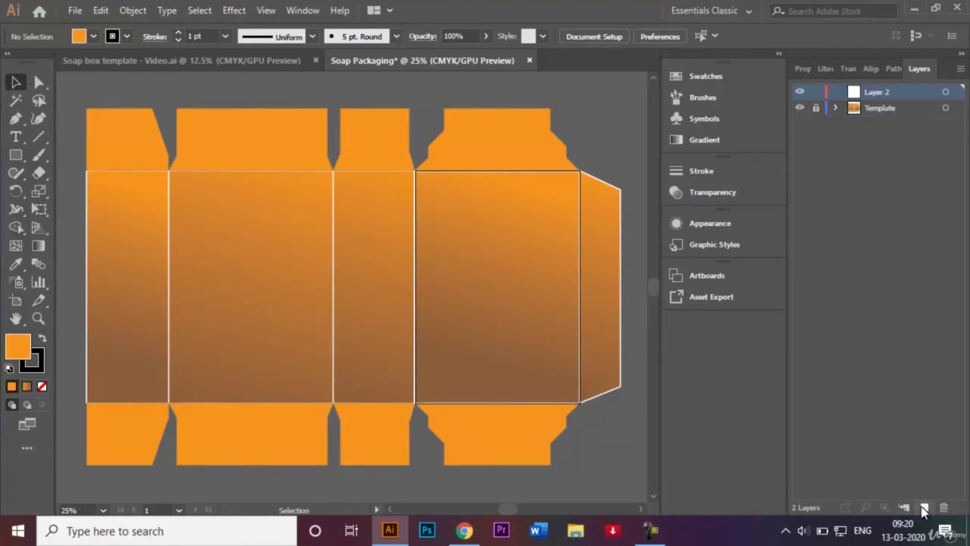
{"action": "double_click", "coordinate": [885, 90]}
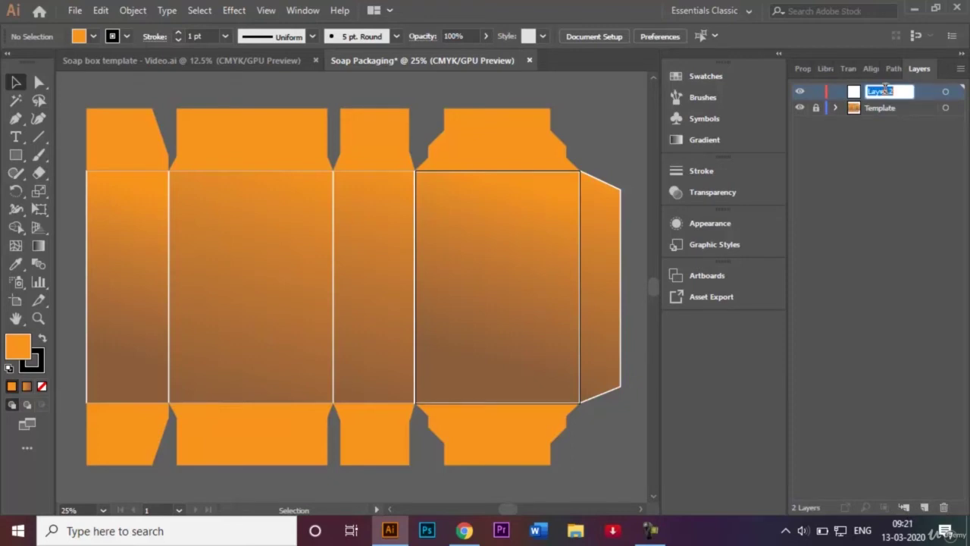
{"action": "type", "text": "Contents"}
{"action": "key", "text": "Return"}
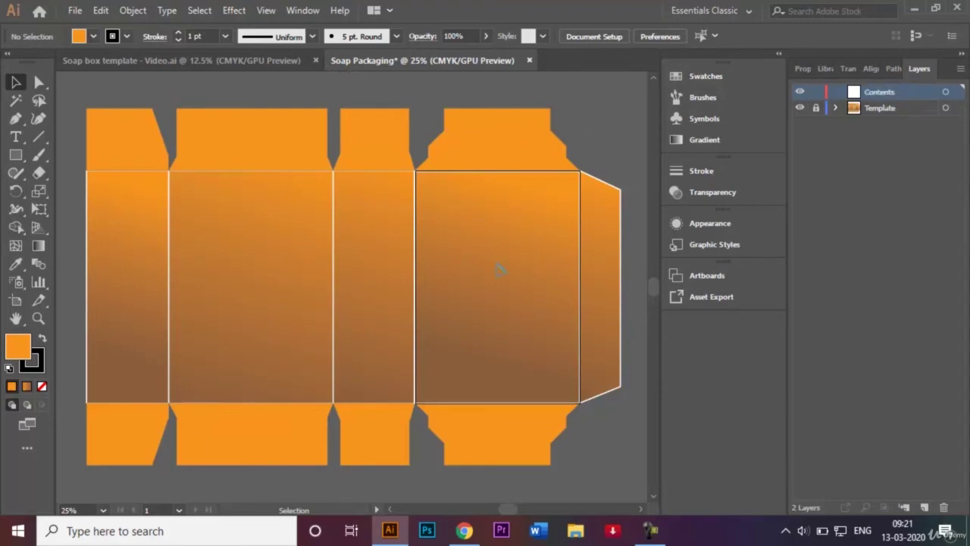
{"action": "left_click", "coordinate": [250, 62]}
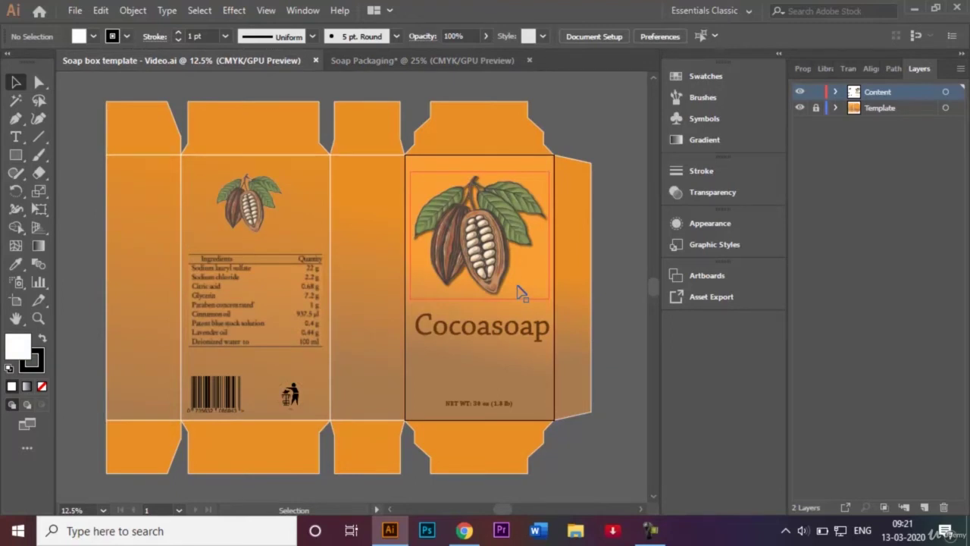
{"action": "left_click", "coordinate": [444, 60]}
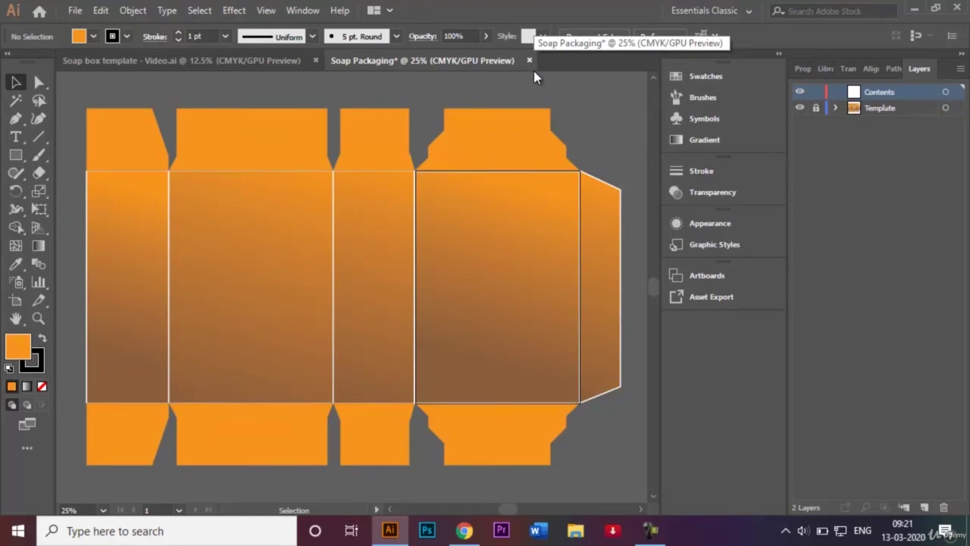
- Open Cocoa 2.png as a new document and scale the image up
{"action": "key", "text": "ctrl+o"}
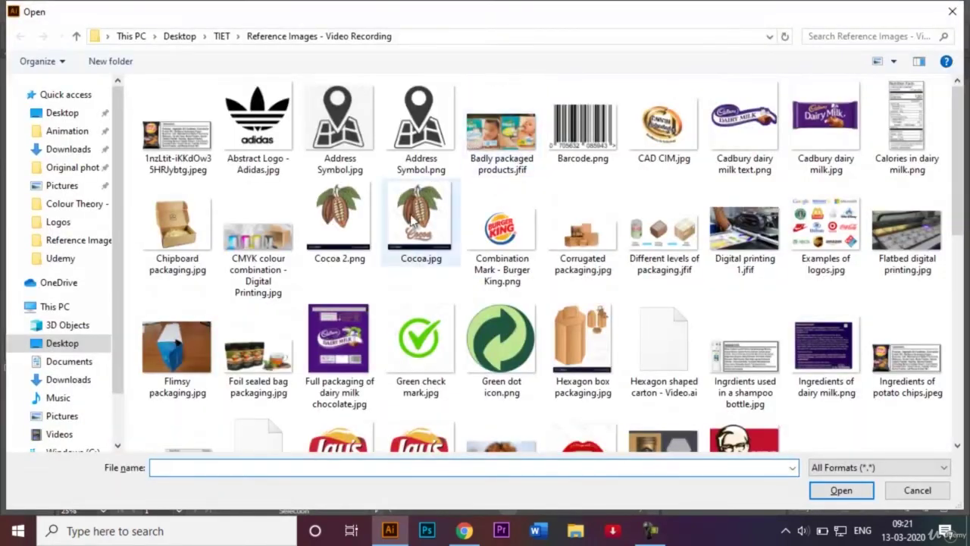
{"action": "left_click", "coordinate": [334, 223]}
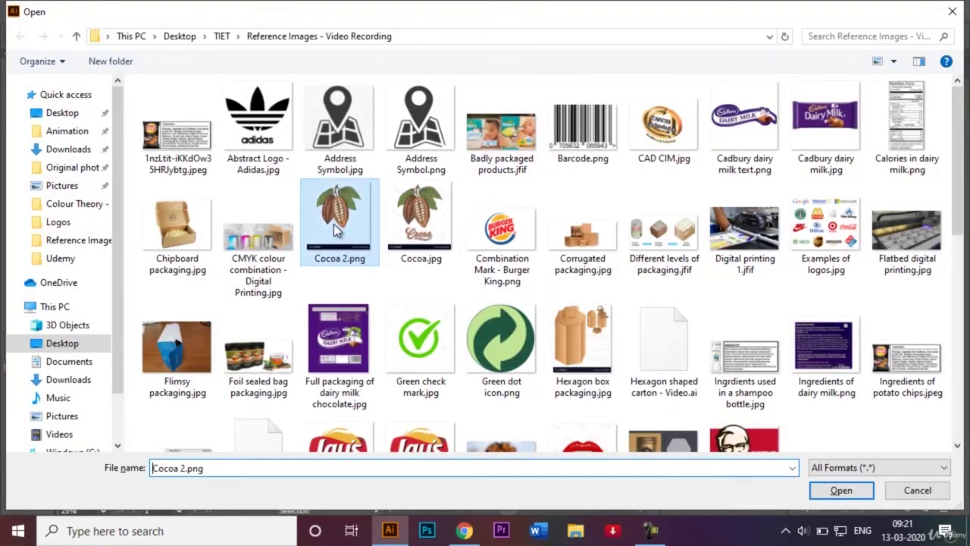
{"action": "left_click", "coordinate": [842, 491]}
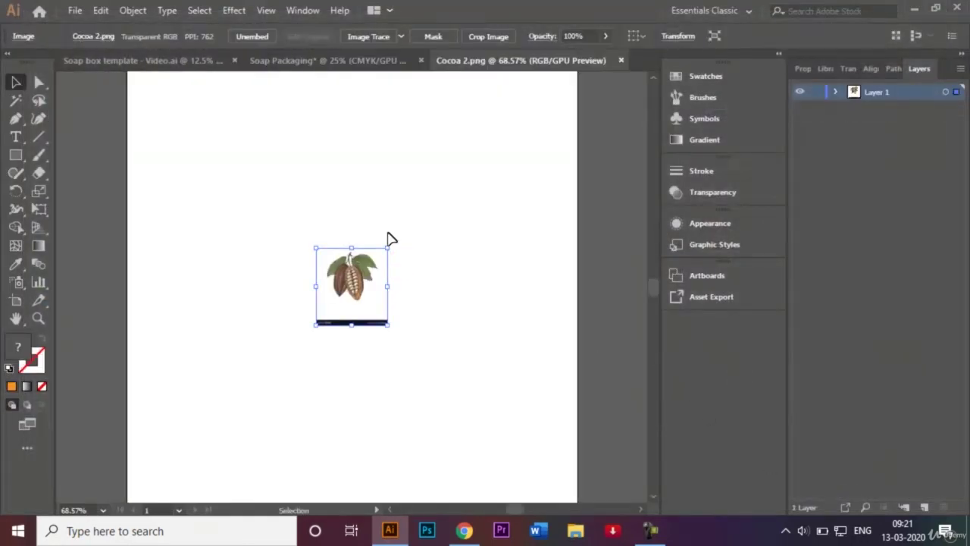
{"action": "left_click_drag", "start_coordinate": [389, 248], "coordinate": [457, 173]}
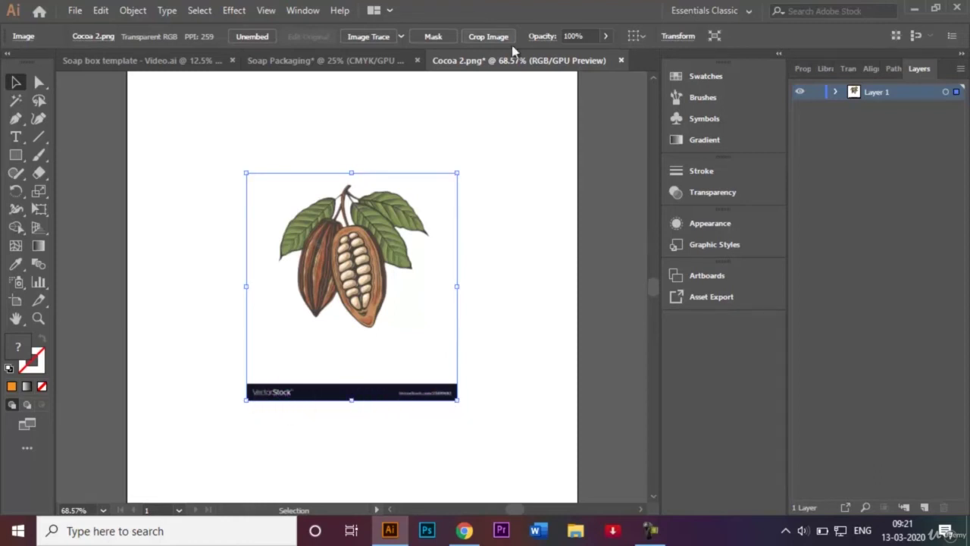
- Crop the image in from left and right around the pods and carry it into Soap Packaging
{"action": "left_click", "coordinate": [487, 35]}
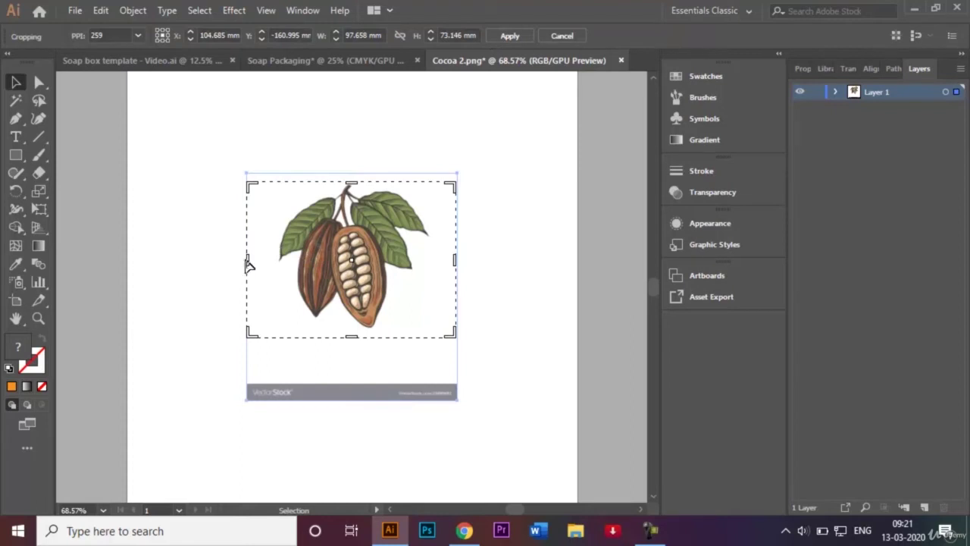
{"action": "left_click_drag", "start_coordinate": [250, 261], "coordinate": [275, 260]}
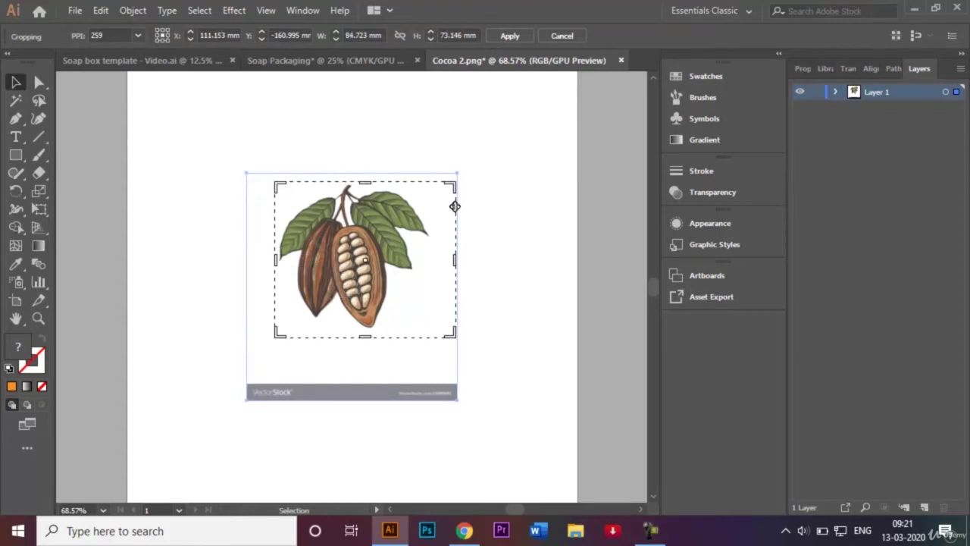
{"action": "left_click_drag", "start_coordinate": [454, 259], "coordinate": [433, 258]}
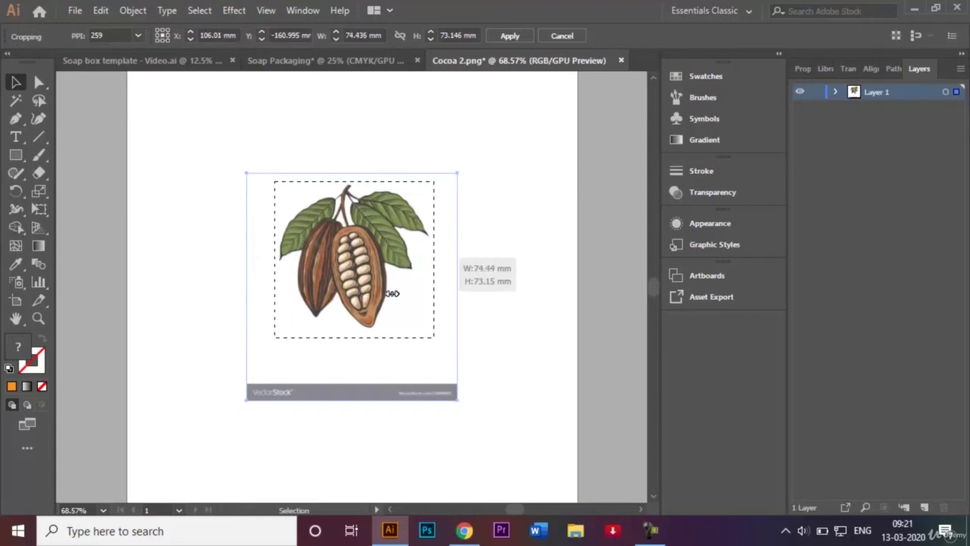
{"action": "left_click", "coordinate": [508, 35]}
{"action": "left_click_drag", "start_coordinate": [343, 302], "coordinate": [331, 56]}
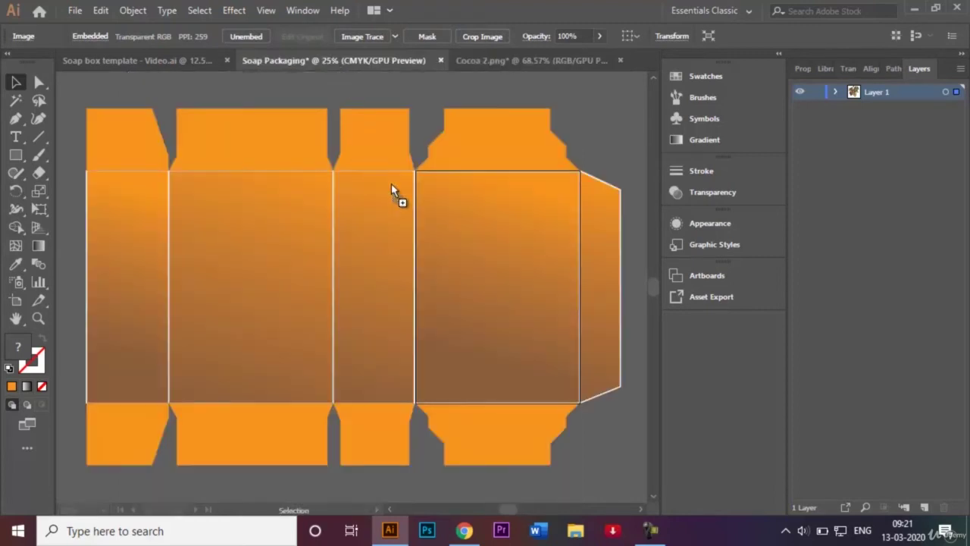
- Place the cocoa image on the front panel, enlarge it slightly, and deselect
{"action": "left_click_drag", "start_coordinate": [391, 184], "coordinate": [571, 332]}
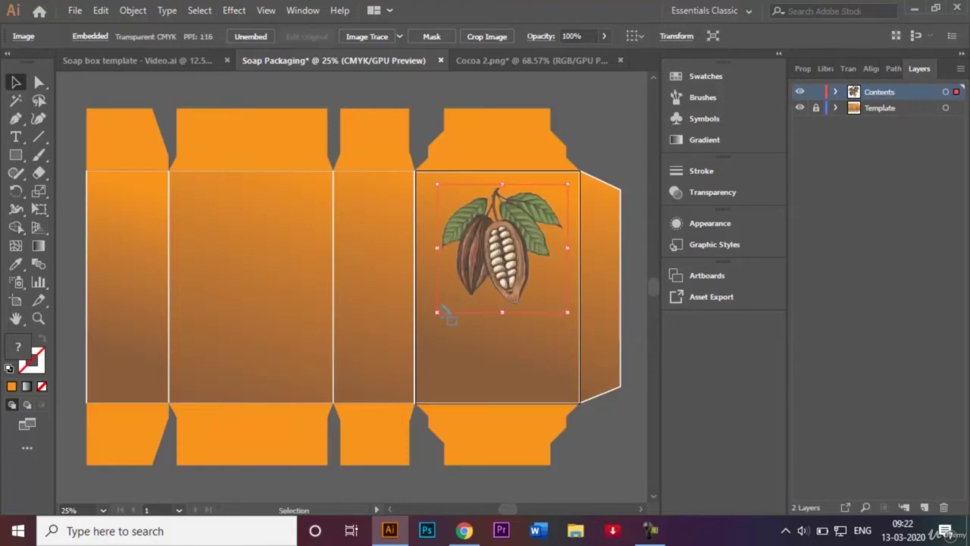
{"action": "left_click_drag", "start_coordinate": [443, 311], "coordinate": [433, 322]}
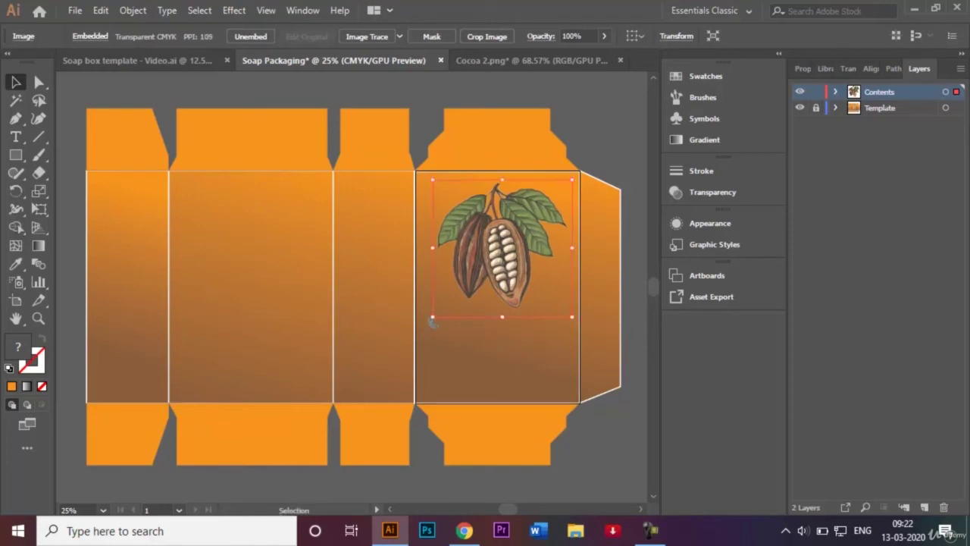
{"action": "left_click", "coordinate": [615, 111]}
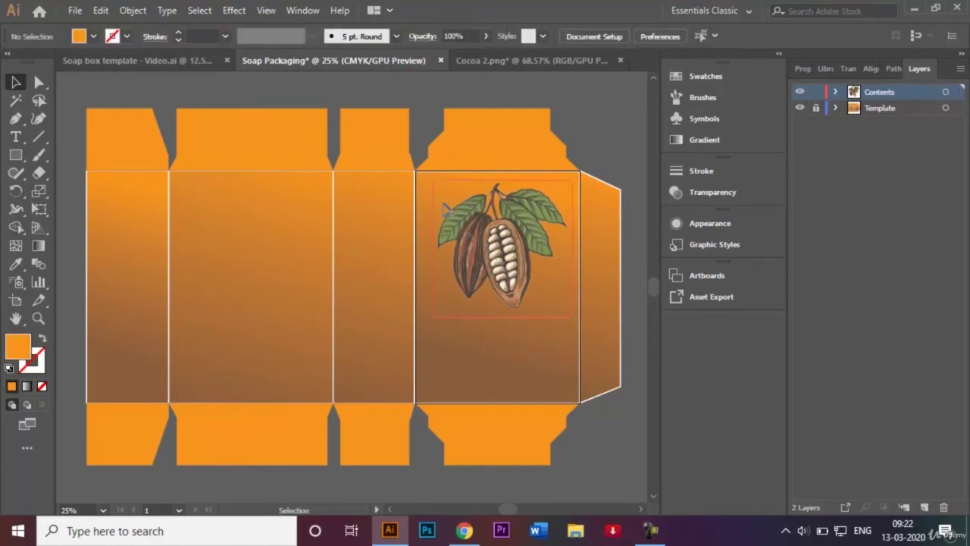
- Close Cocoa 2.png without saving and switch to the Soap box template for reference
{"action": "left_click", "coordinate": [621, 61]}
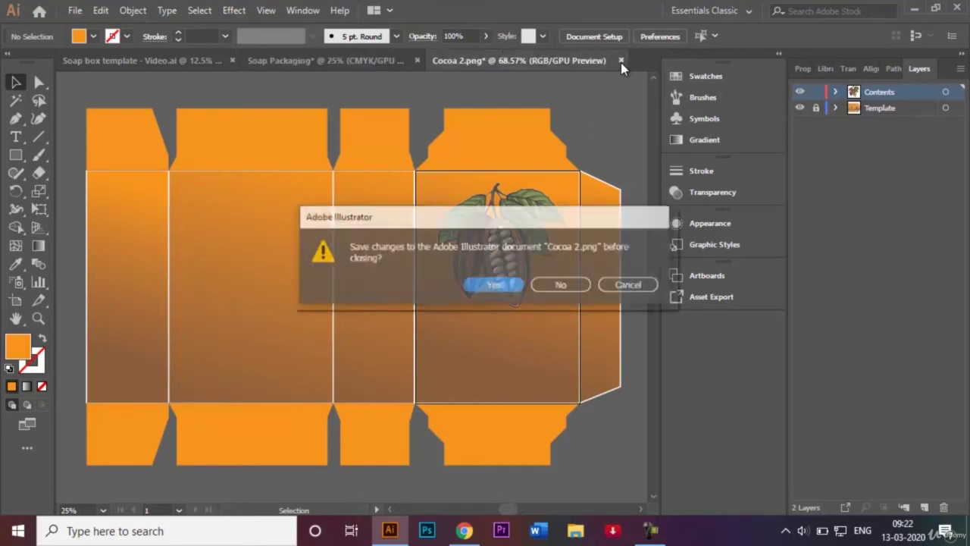
{"action": "left_click", "coordinate": [556, 287]}
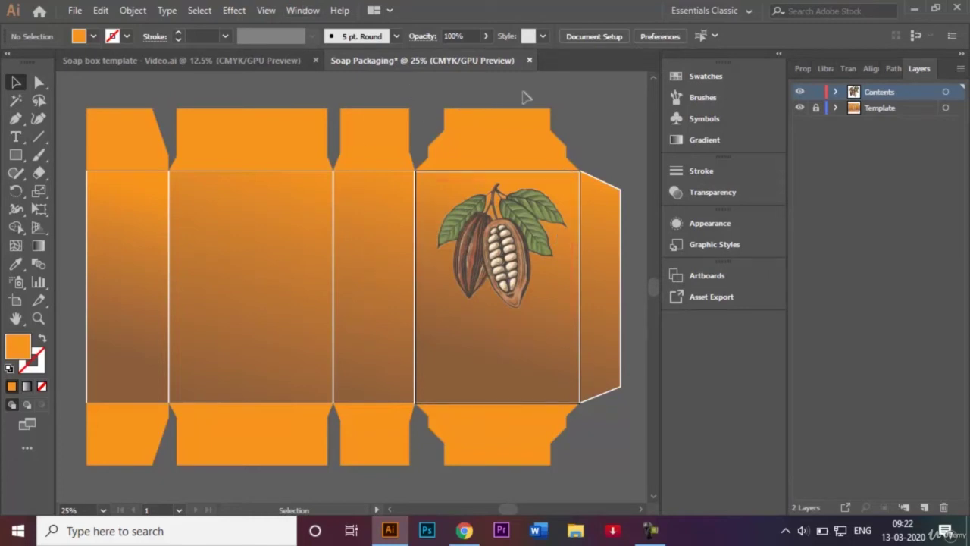
{"action": "left_click", "coordinate": [265, 63]}
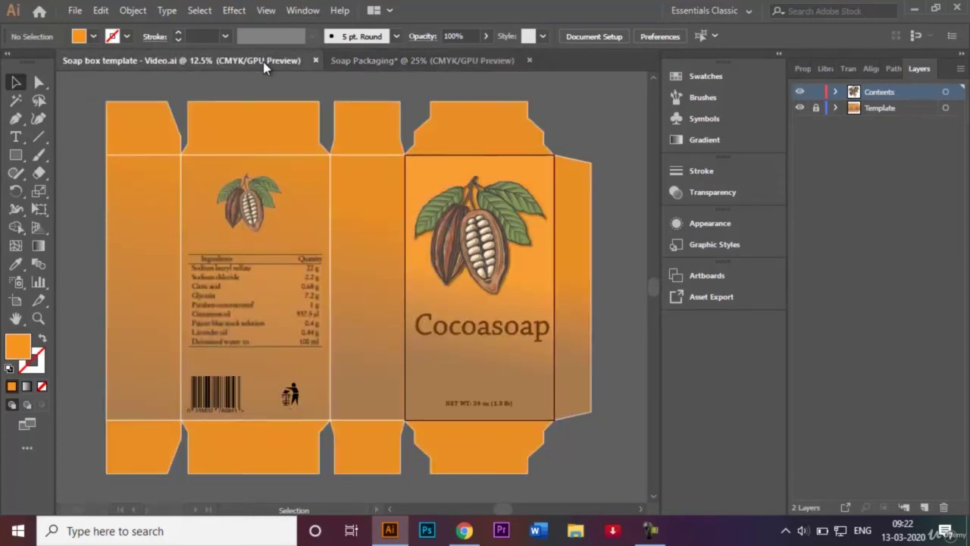
- Apply a Stylize Drop Shadow at 95% opacity to the cocoa pods in Soap Packaging
{"action": "left_click", "coordinate": [435, 60]}
{"action": "left_click", "coordinate": [528, 253]}
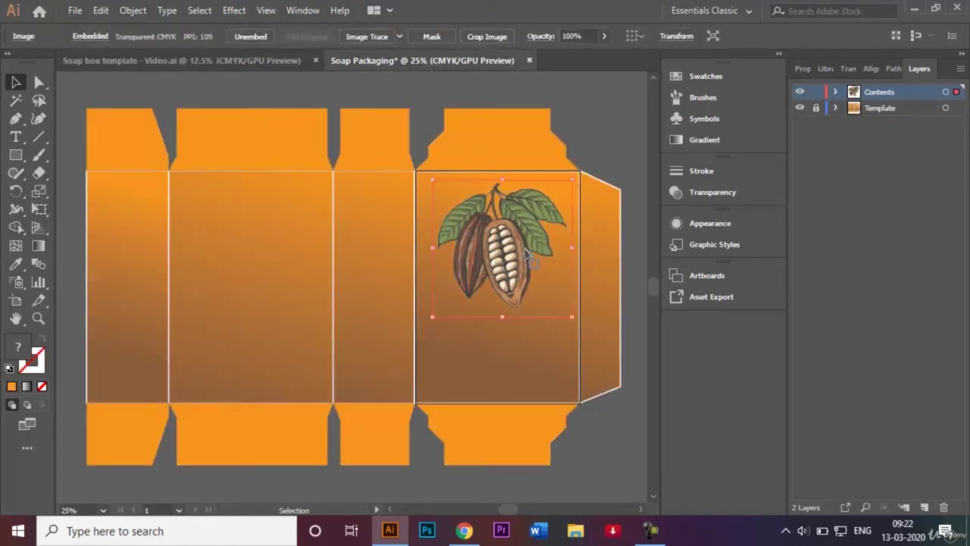
{"action": "left_click", "coordinate": [233, 10]}
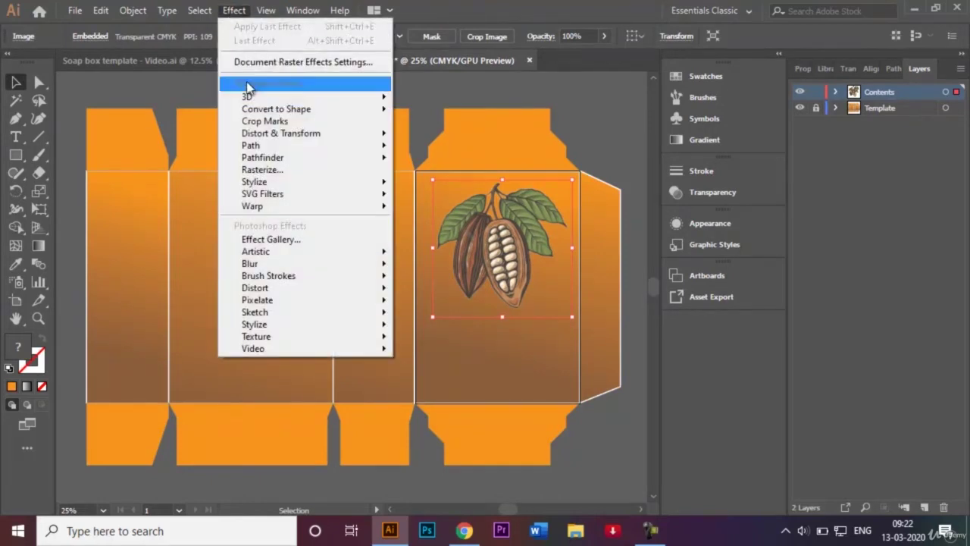
{"action": "mouse_move", "coordinate": [303, 182]}
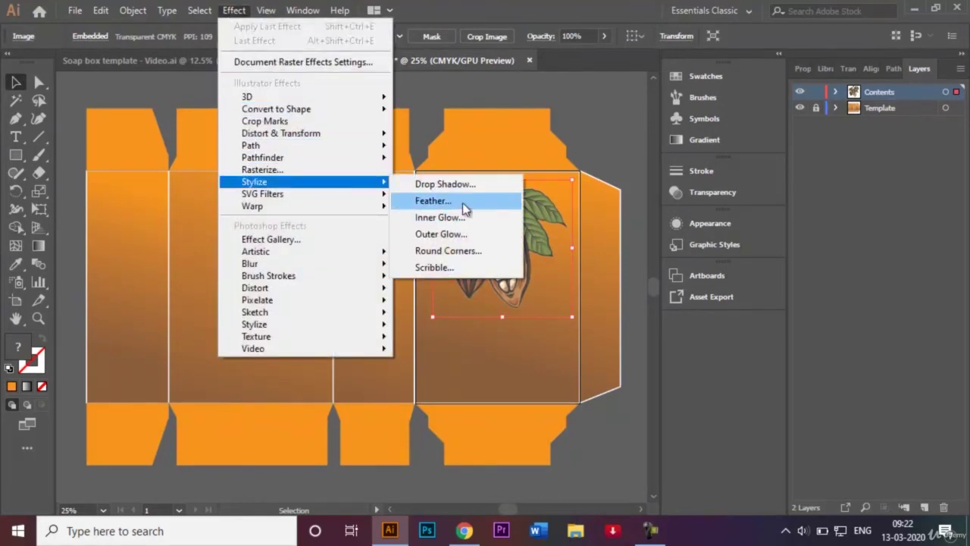
{"action": "left_click", "coordinate": [488, 187]}
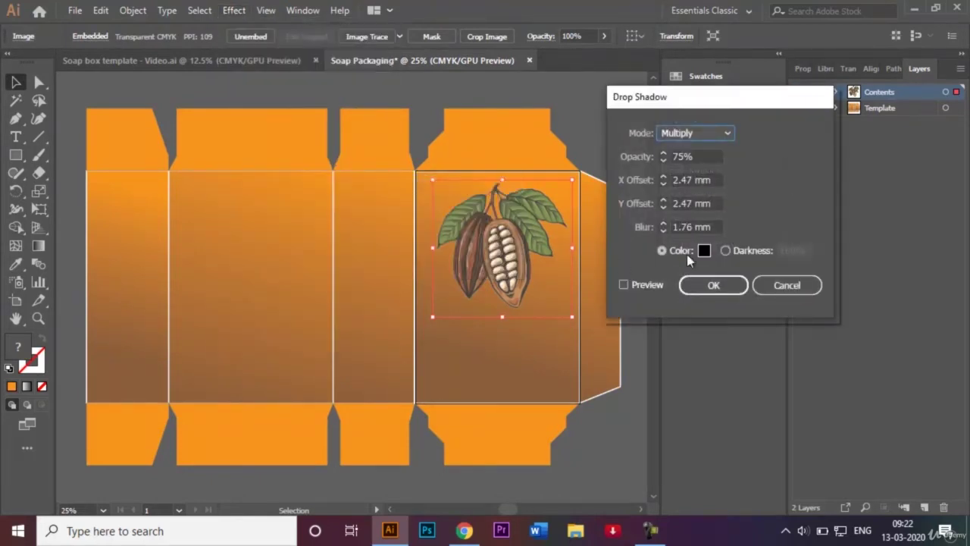
{"action": "left_click", "coordinate": [679, 156]}
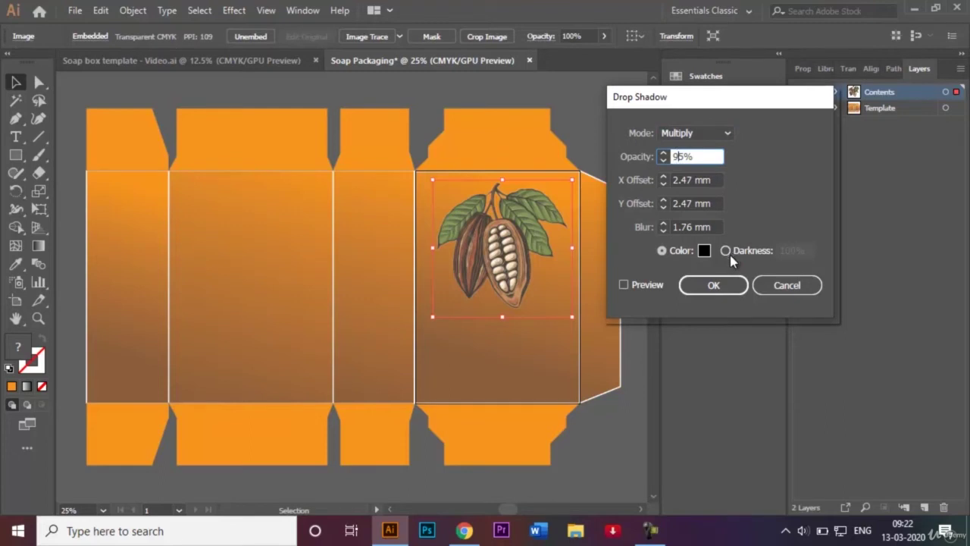
{"action": "left_click", "coordinate": [714, 286]}
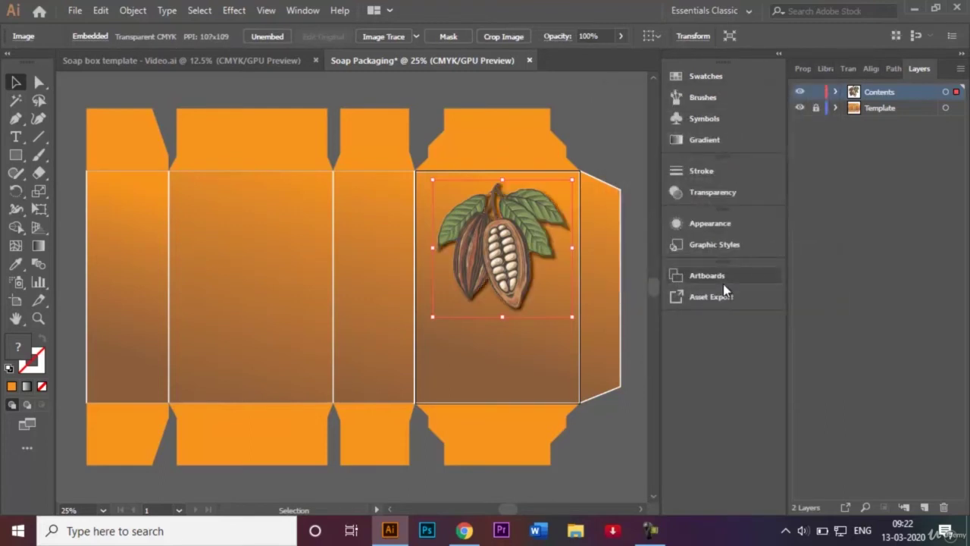
{"action": "left_click", "coordinate": [620, 107]}
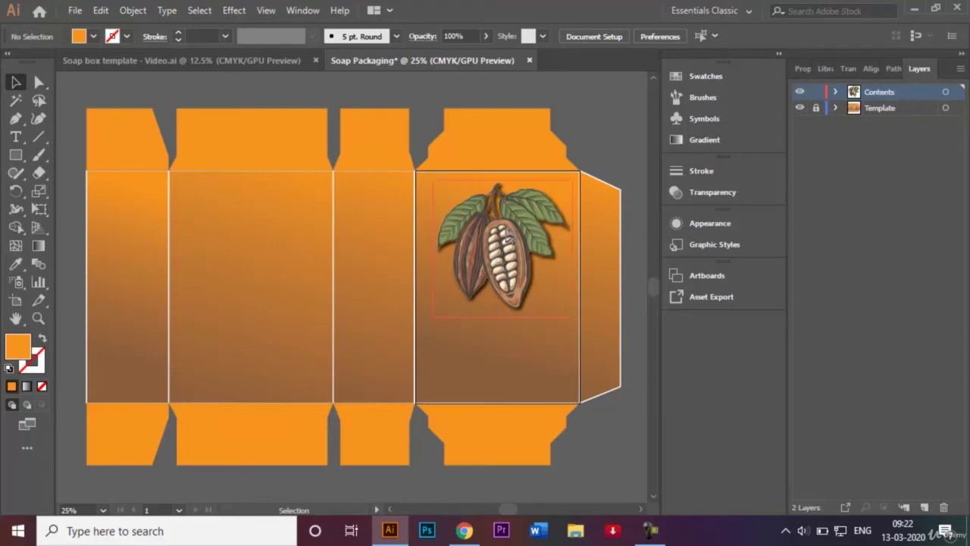
- Alt-drag a copy of the shadowed cocoa pods onto the wide back panel and scale it down
{"action": "left_click", "coordinate": [509, 241]}
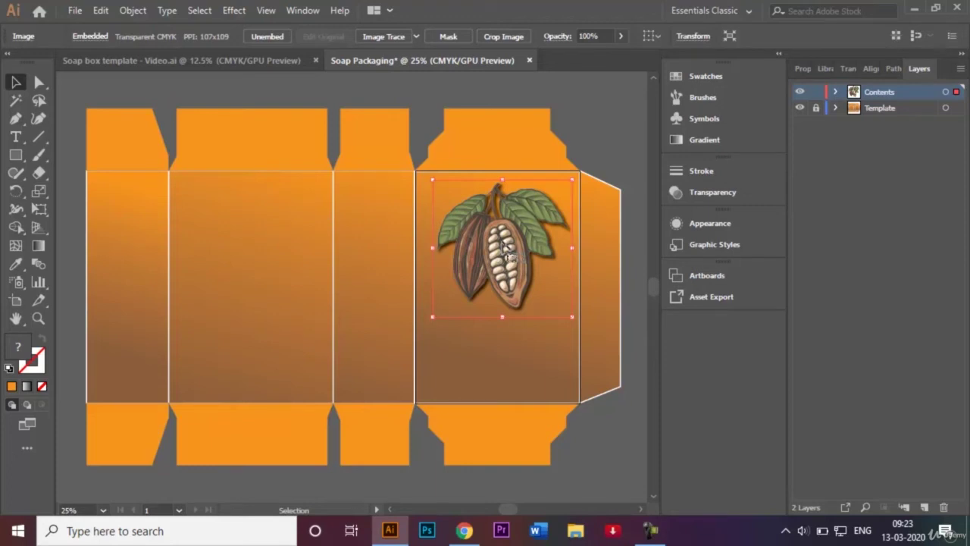
{"action": "left_click_drag", "start_coordinate": [507, 246], "coordinate": [250, 243]}
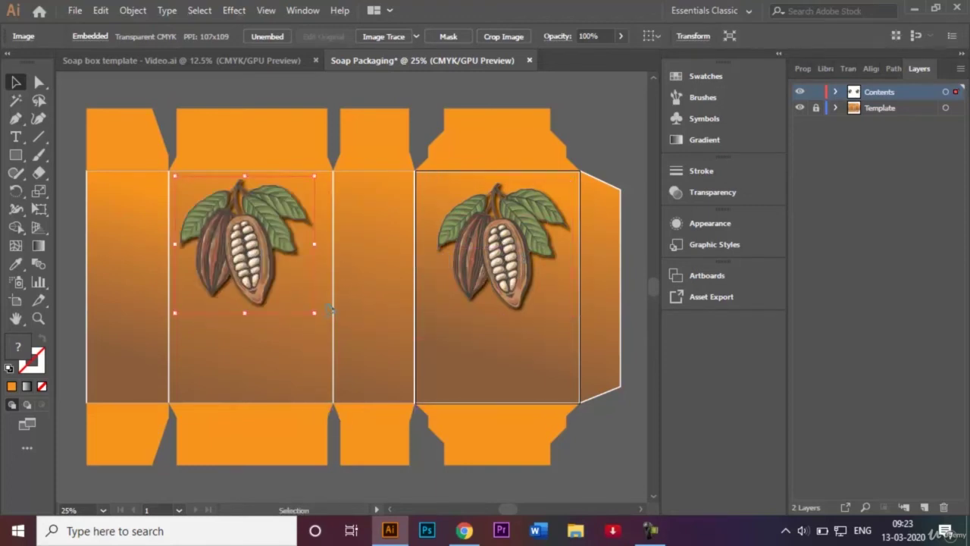
{"action": "left_click", "coordinate": [312, 313]}
{"action": "left_click_drag", "start_coordinate": [312, 313], "coordinate": [258, 217]}
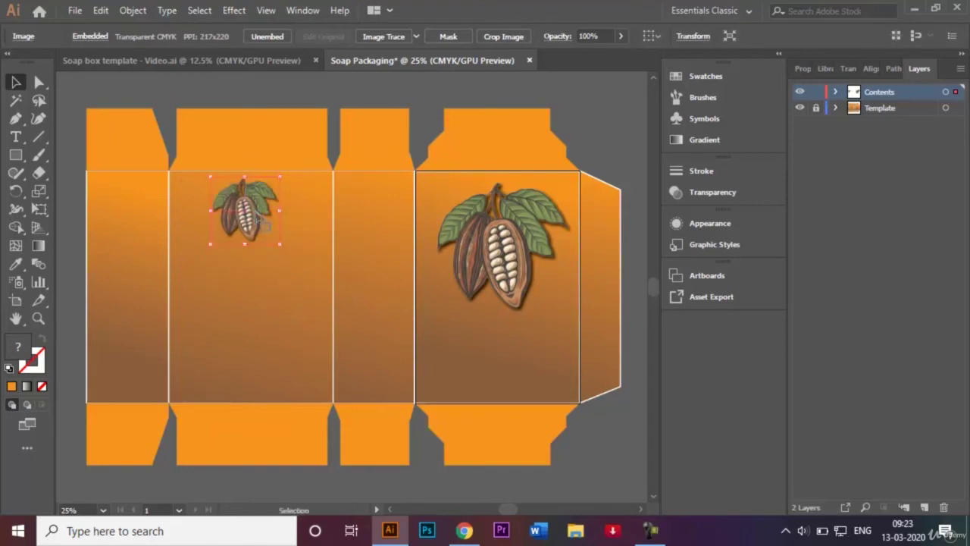
{"action": "left_click", "coordinate": [459, 99]}
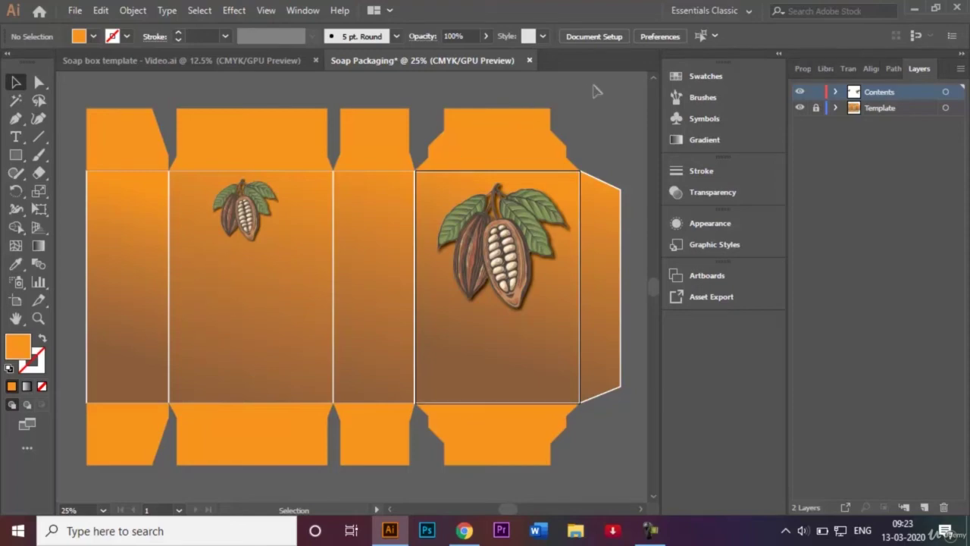
- Open Ingredients of soap.png from disk
{"action": "key", "text": "ctrl+o"}
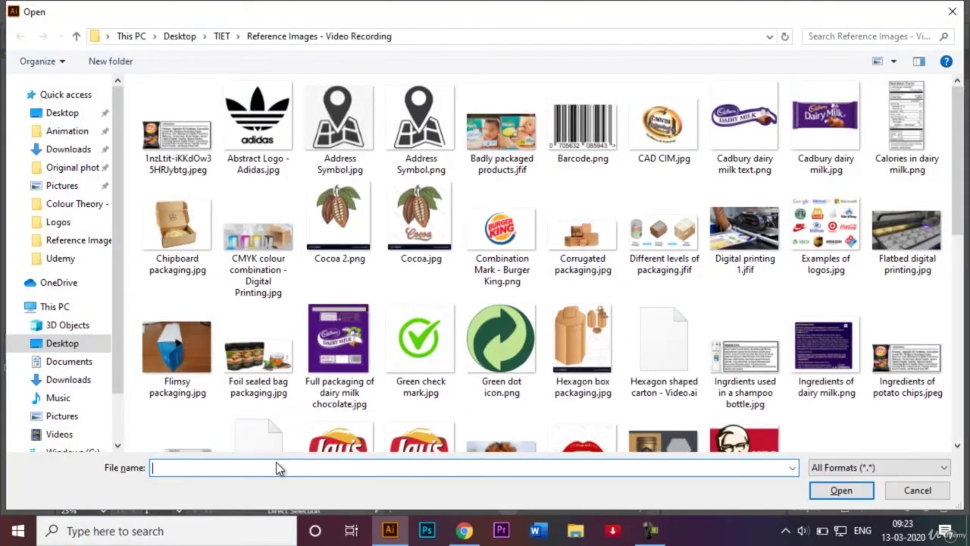
{"action": "type", "text": "Ing"}
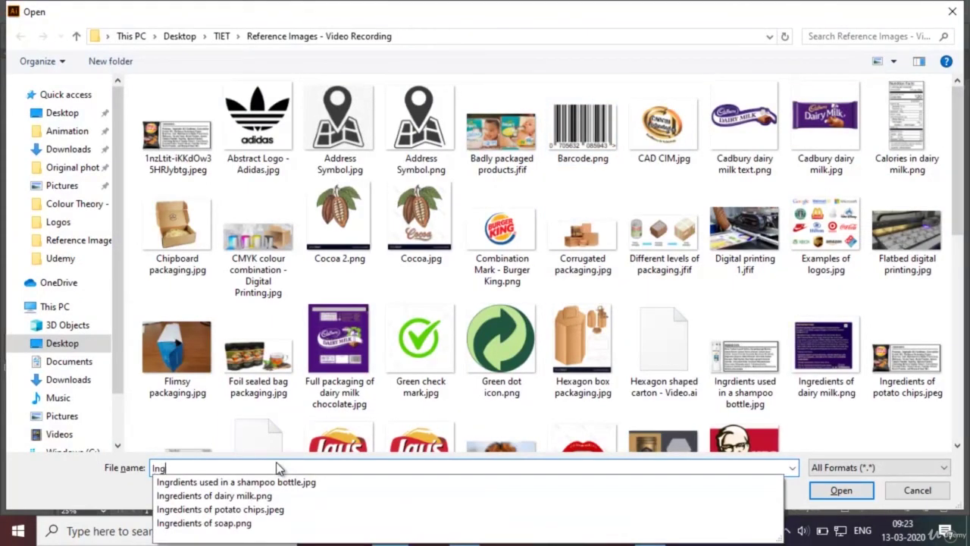
{"action": "left_click", "coordinate": [270, 523]}
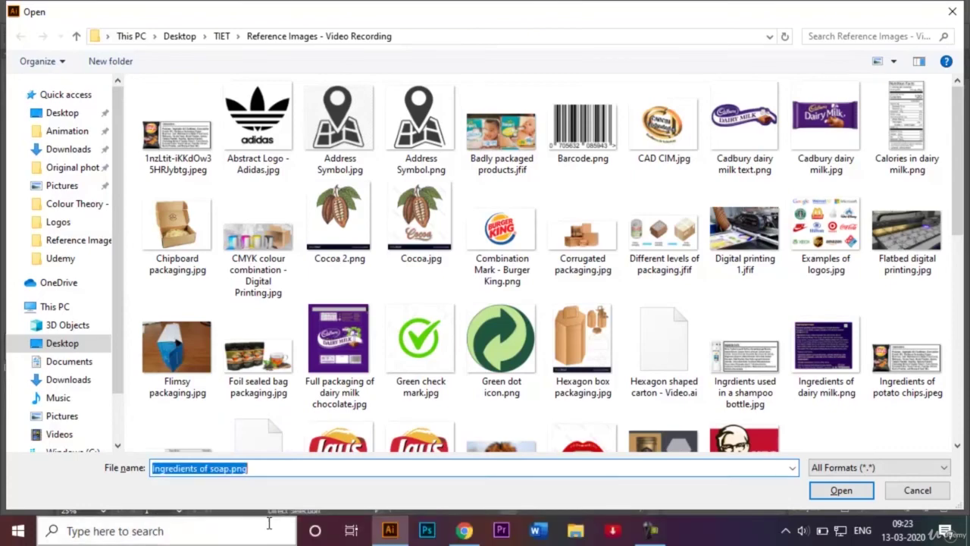
{"action": "left_click", "coordinate": [833, 489]}
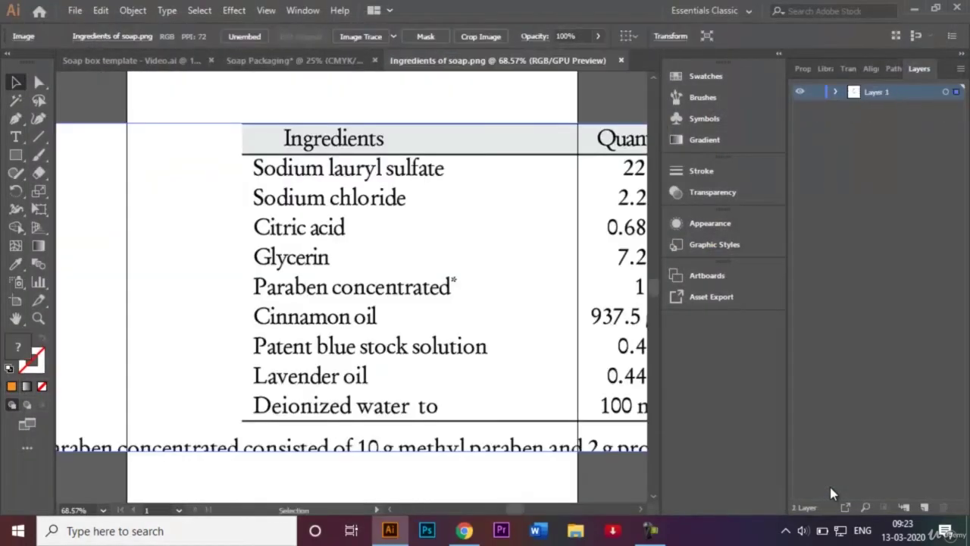
{"action": "key", "text": "ctrl+minus"}
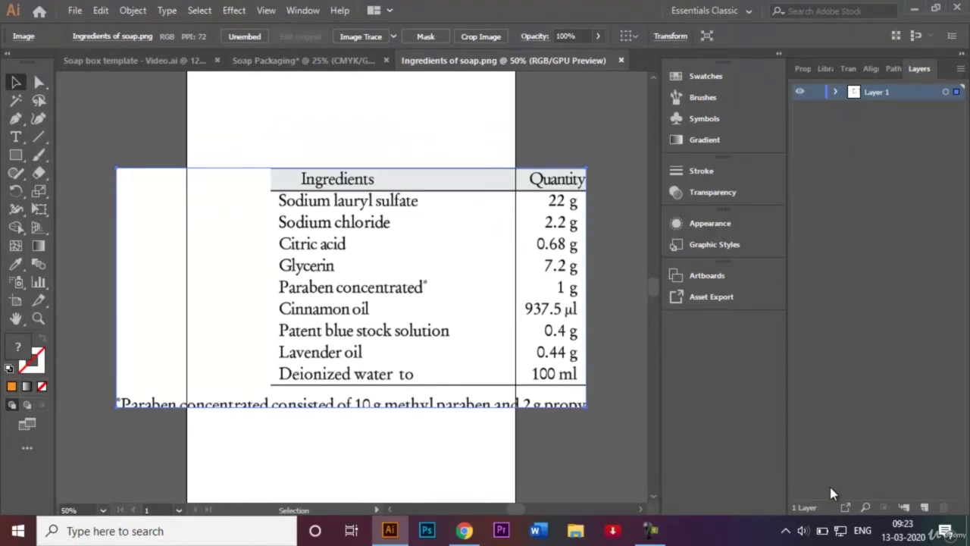
- Crop the image to the ingredients and Quantity table without the footnote, then reposition it
{"action": "left_click", "coordinate": [480, 36]}
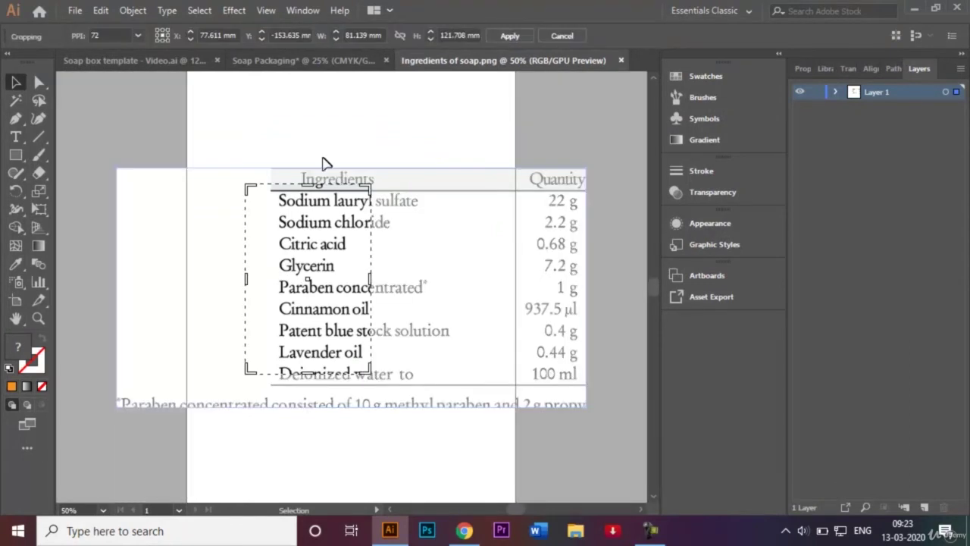
{"action": "left_click_drag", "start_coordinate": [369, 278], "coordinate": [584, 279]}
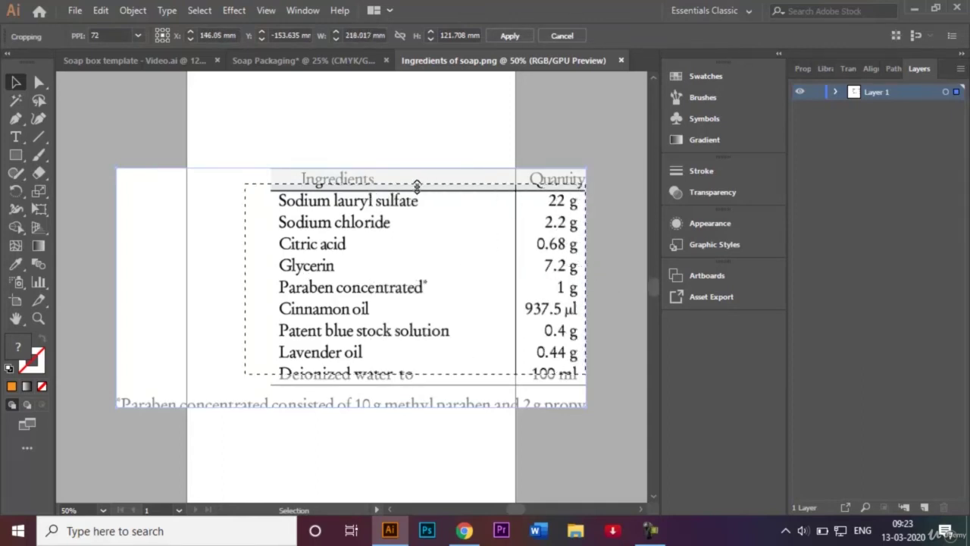
{"action": "left_click_drag", "start_coordinate": [422, 185], "coordinate": [409, 151]}
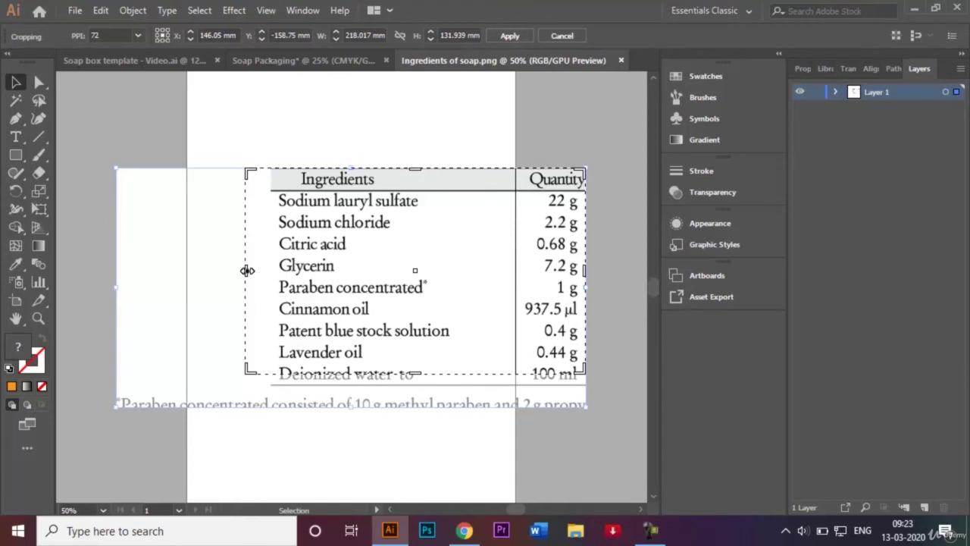
{"action": "left_click_drag", "start_coordinate": [247, 271], "coordinate": [269, 271]}
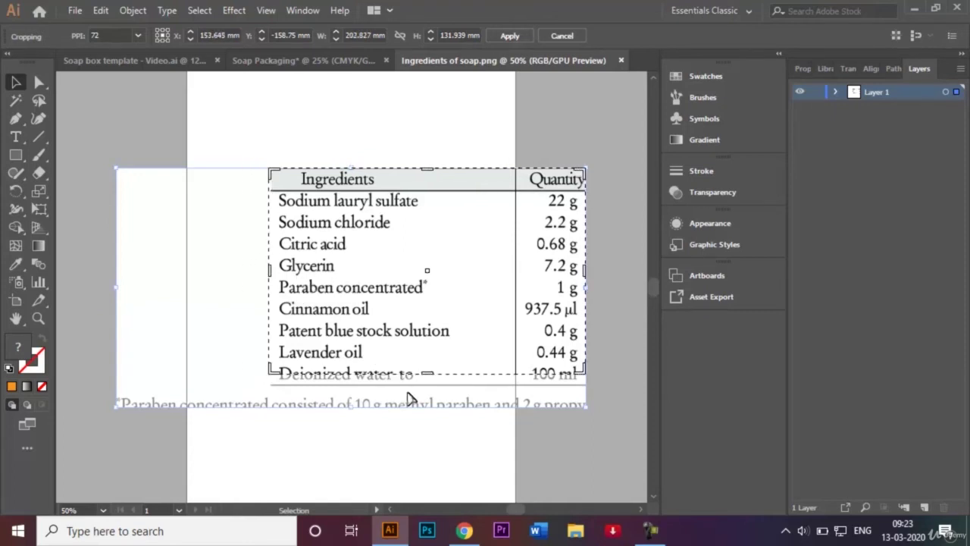
{"action": "left_click_drag", "start_coordinate": [426, 373], "coordinate": [426, 387]}
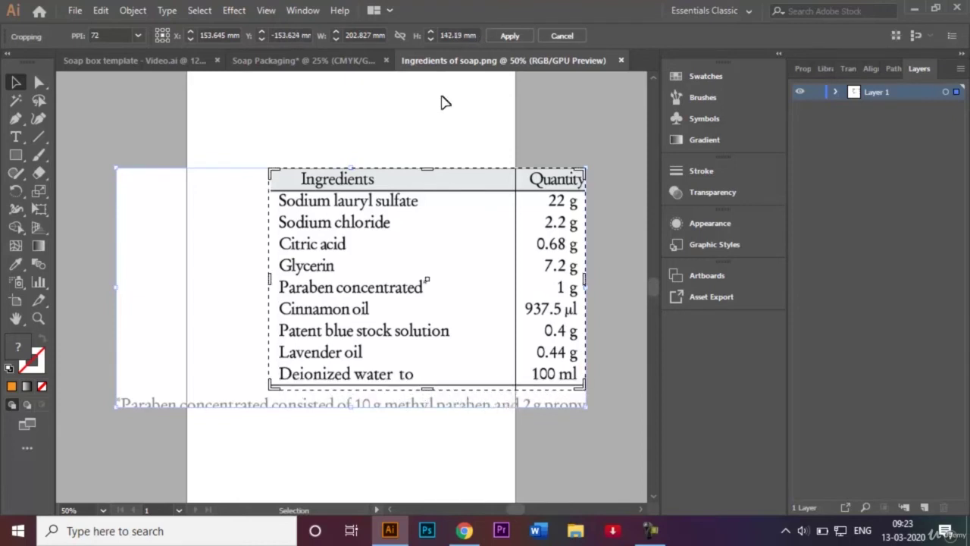
{"action": "left_click", "coordinate": [504, 36]}
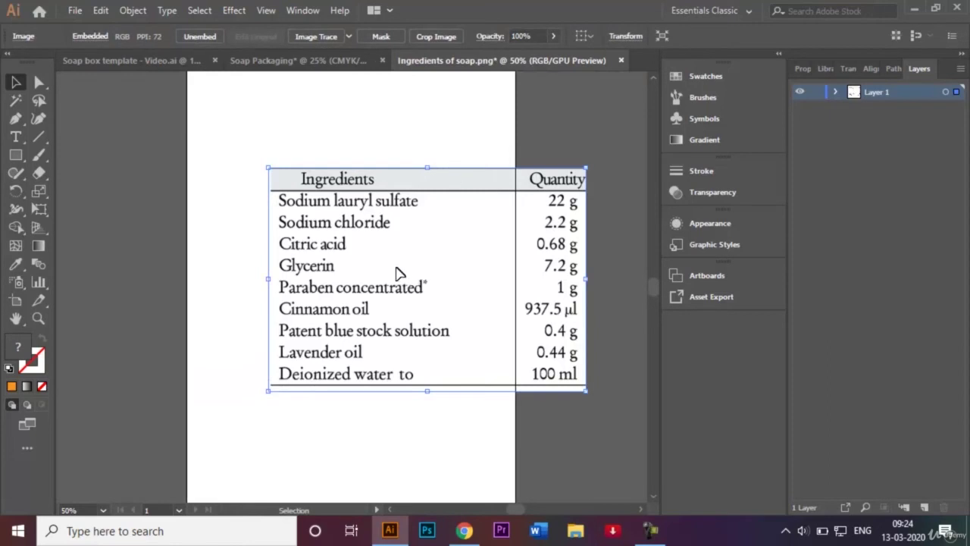
{"action": "left_click_drag", "start_coordinate": [398, 271], "coordinate": [251, 307]}
- Scale the ingredients table down, place it below the small cocoa art, and unlock Template
{"action": "left_click_drag", "start_coordinate": [338, 364], "coordinate": [321, 356]}
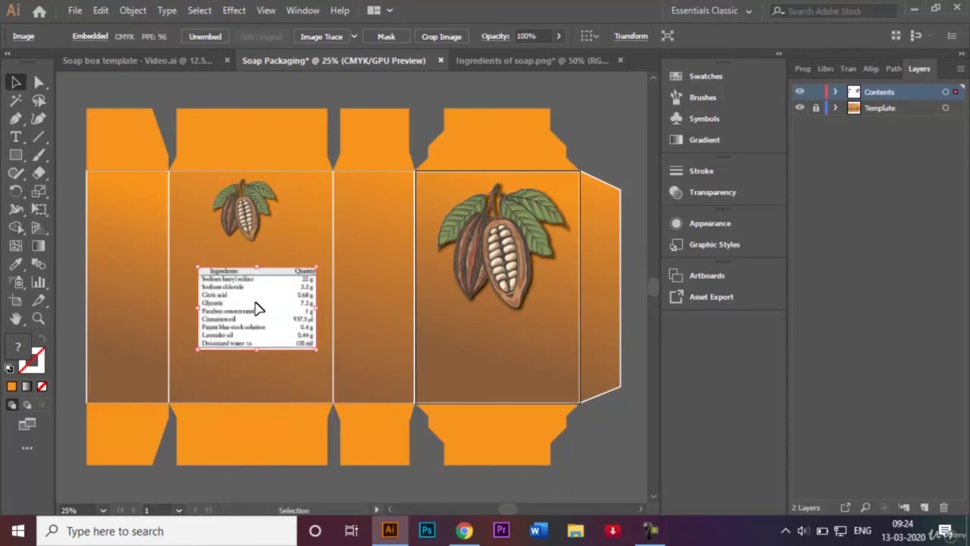
{"action": "left_click_drag", "start_coordinate": [256, 308], "coordinate": [244, 294]}
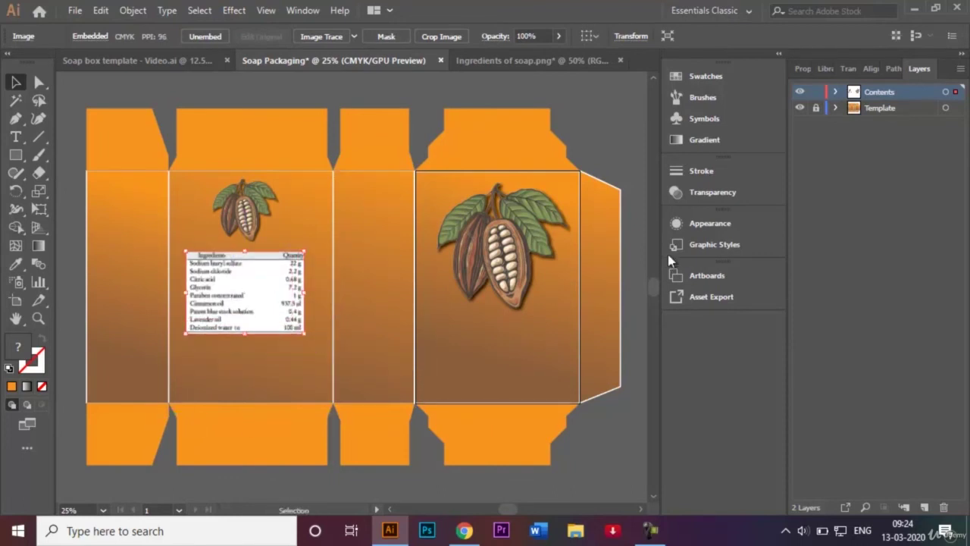
{"action": "left_click", "coordinate": [817, 110]}
- Set the ingredients table's Transparency blend mode to Multiply
{"action": "left_click", "coordinate": [731, 199]}
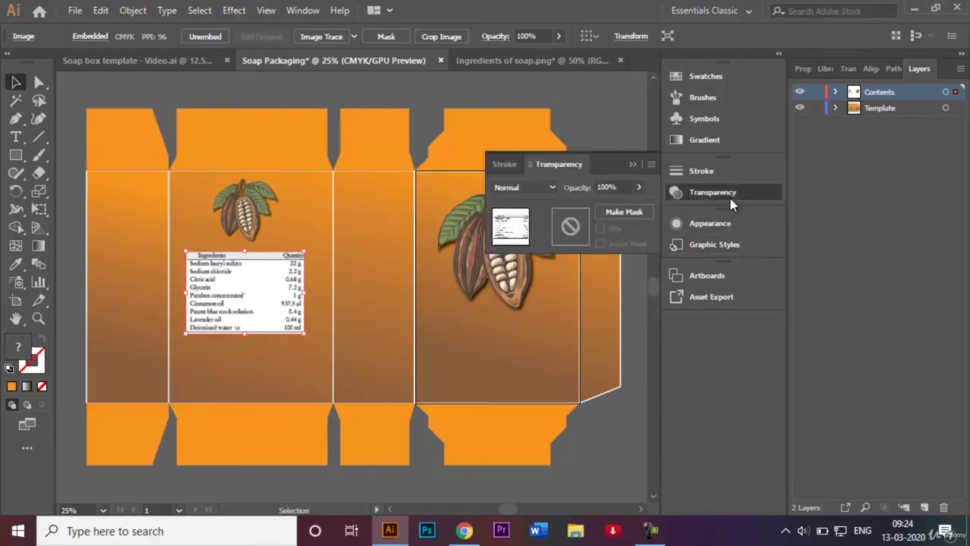
{"action": "left_click", "coordinate": [551, 187]}
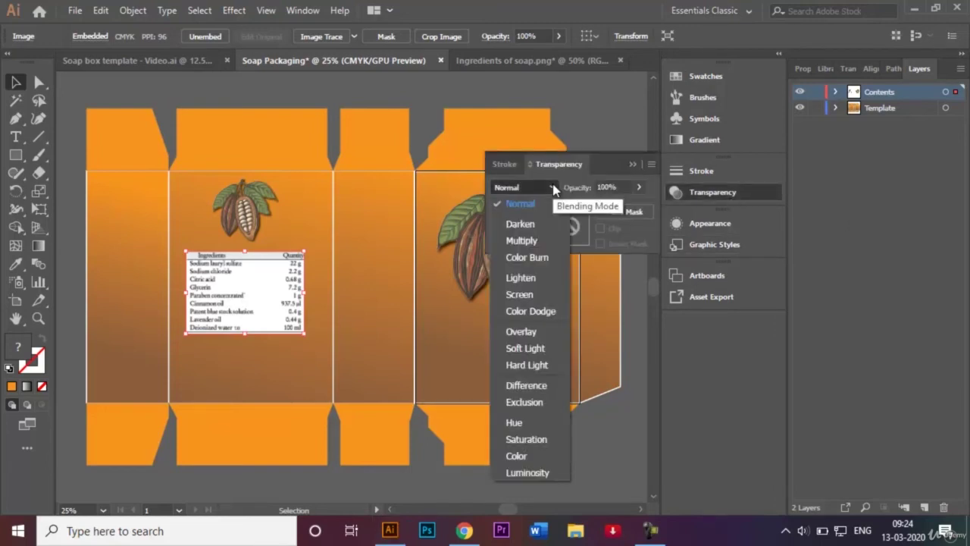
{"action": "left_click", "coordinate": [540, 240]}
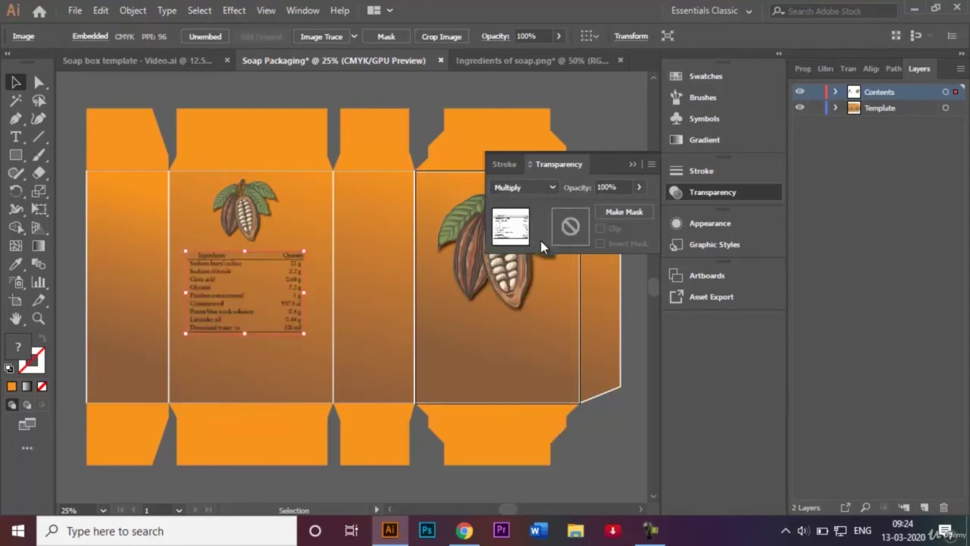
{"action": "left_click", "coordinate": [633, 164]}
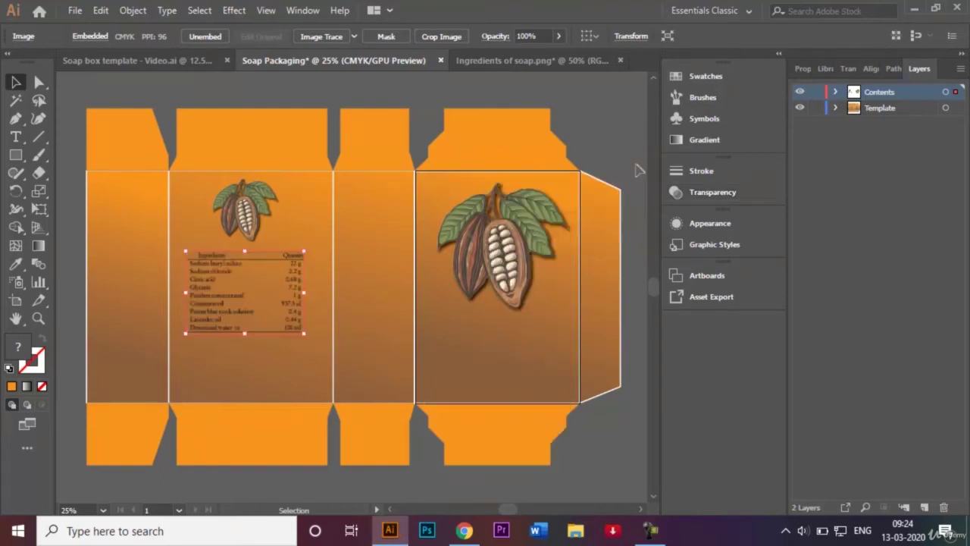
- Compare with the template, then close Ingredients of soap.png without saving
{"action": "left_click", "coordinate": [190, 64]}
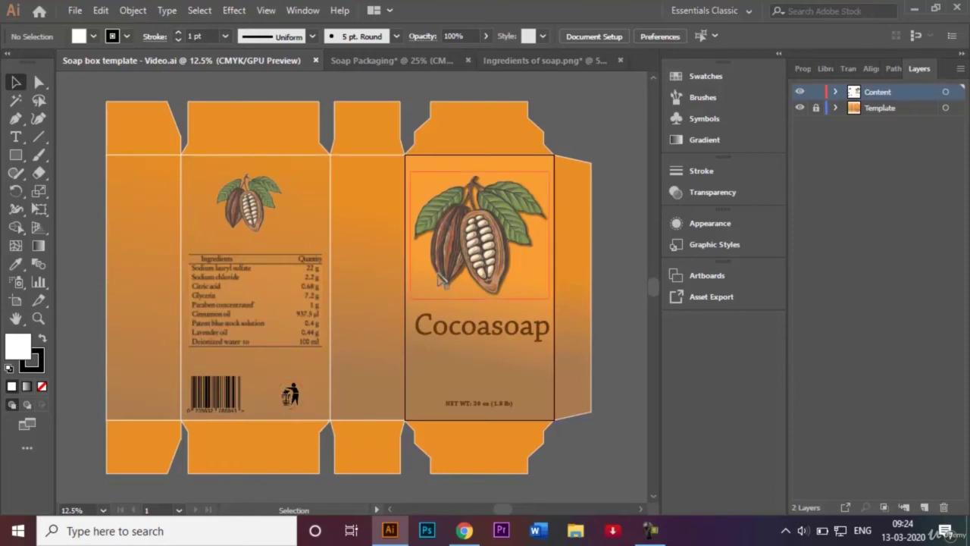
{"action": "left_click", "coordinate": [390, 61]}
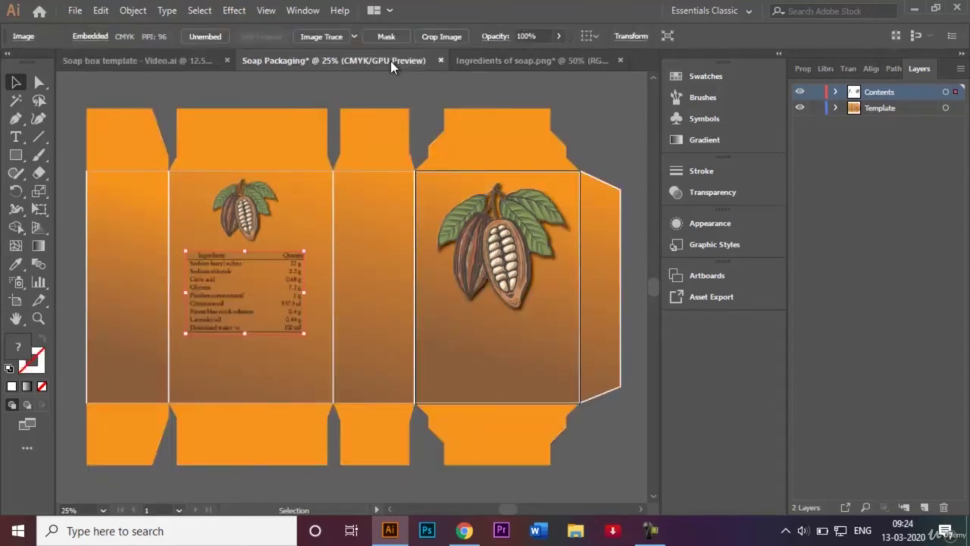
{"action": "left_click", "coordinate": [620, 60]}
{"action": "left_click", "coordinate": [561, 287]}
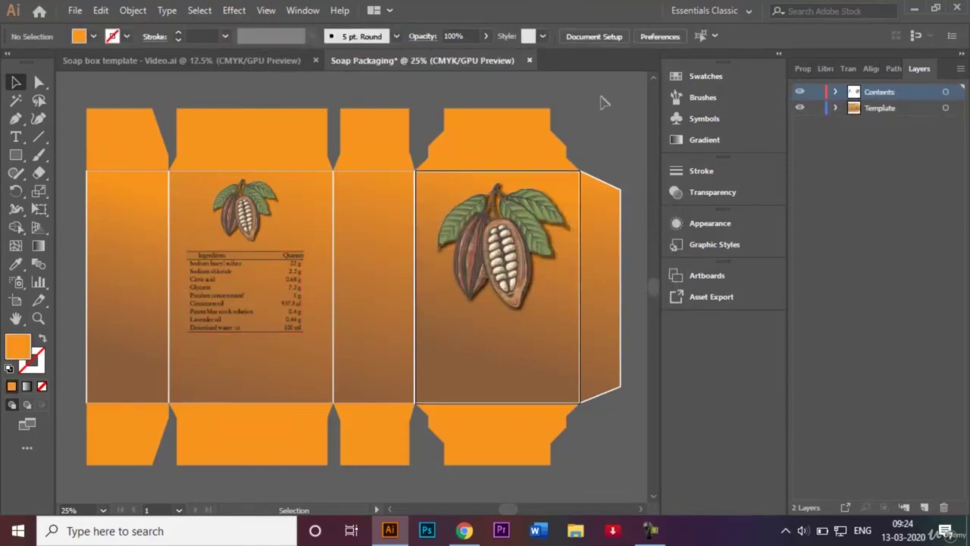
- Open Barcode.png, bring it into Soap Packaging, and shrink it below the ingredients table
{"action": "key", "text": "ctrl+o"}
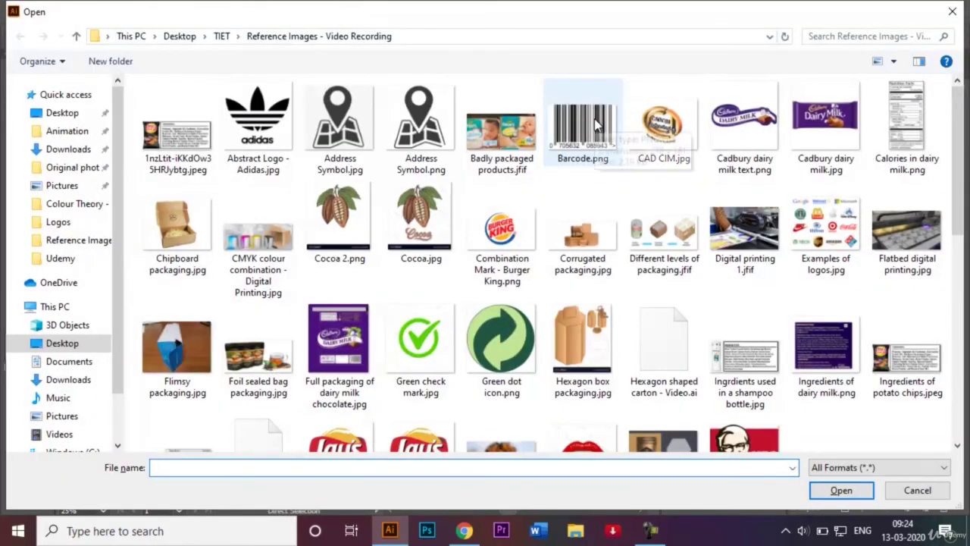
{"action": "left_click", "coordinate": [596, 125]}
{"action": "left_click", "coordinate": [841, 490]}
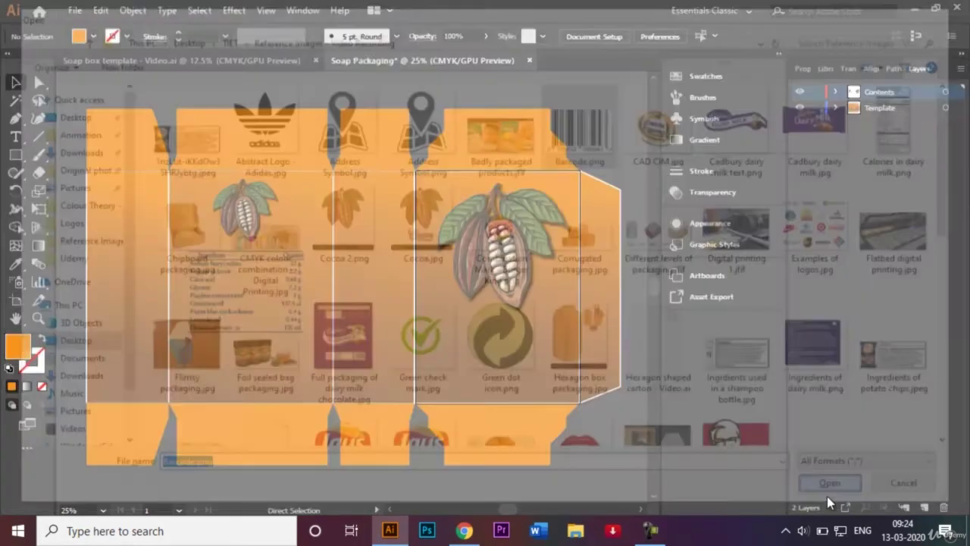
{"action": "left_click_drag", "start_coordinate": [393, 288], "coordinate": [212, 379]}
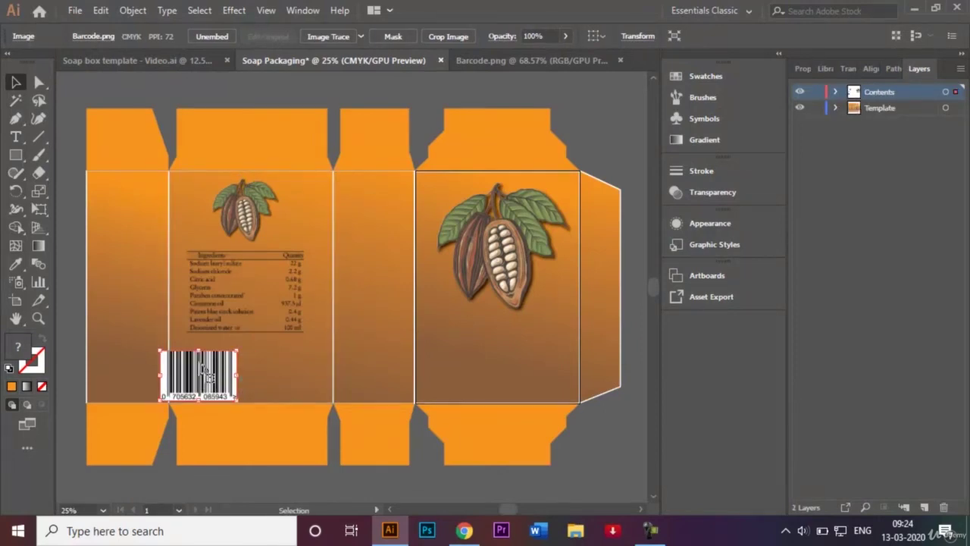
{"action": "key", "text": "ctrl+="}
{"action": "key", "text": "ctrl+="}
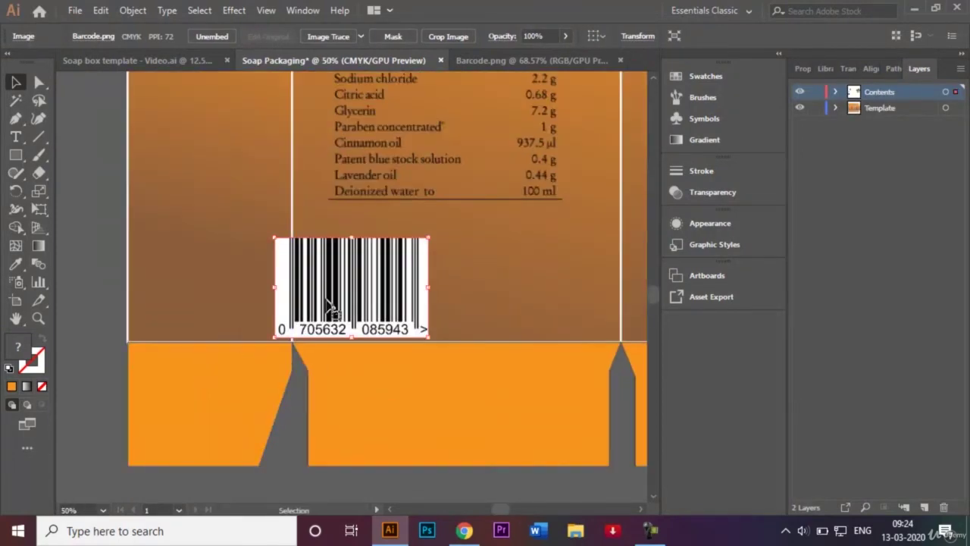
{"action": "left_click_drag", "start_coordinate": [377, 288], "coordinate": [406, 289]}
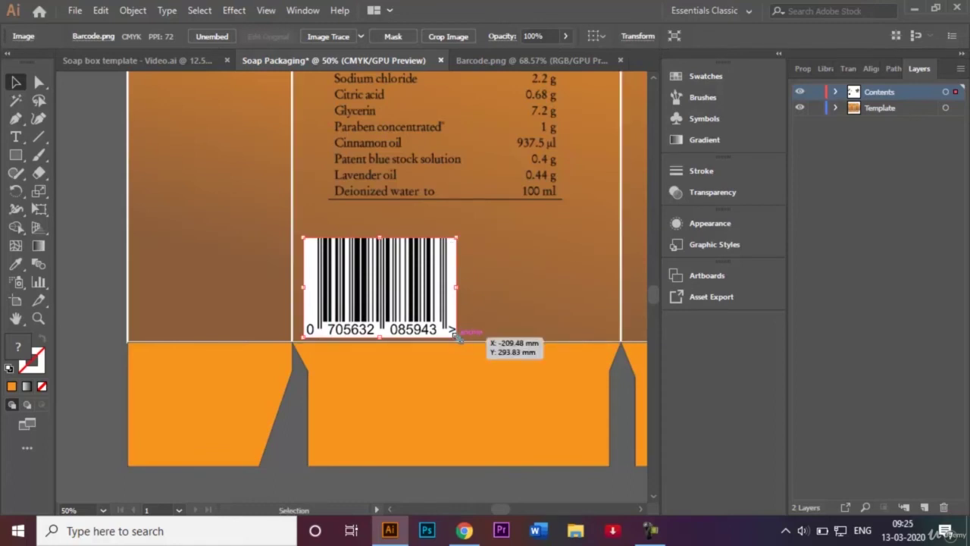
{"action": "left_click_drag", "start_coordinate": [456, 335], "coordinate": [441, 327]}
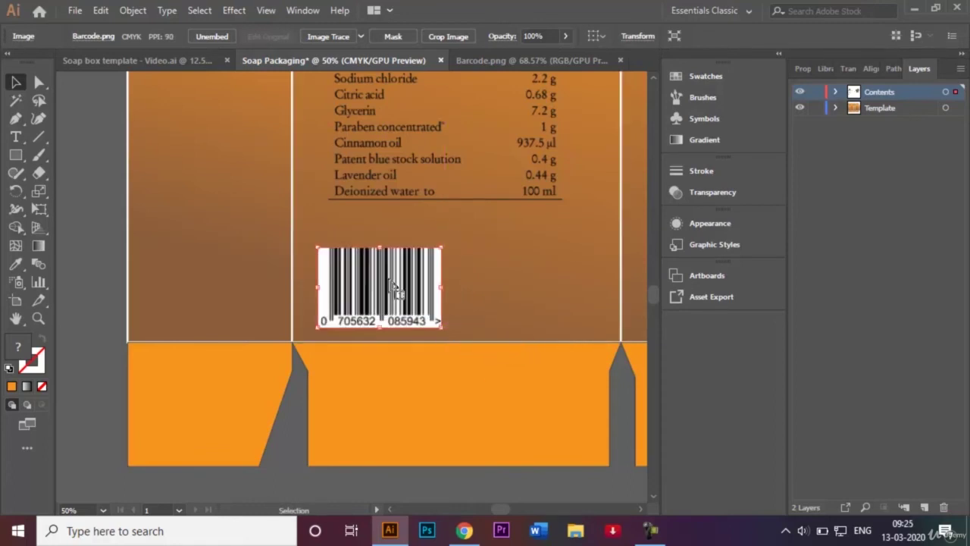
- Set the barcode's Transparency blend mode to Multiply
{"action": "right_click", "coordinate": [696, 195]}
{"action": "left_click", "coordinate": [685, 195]}
{"action": "left_click", "coordinate": [684, 195]}
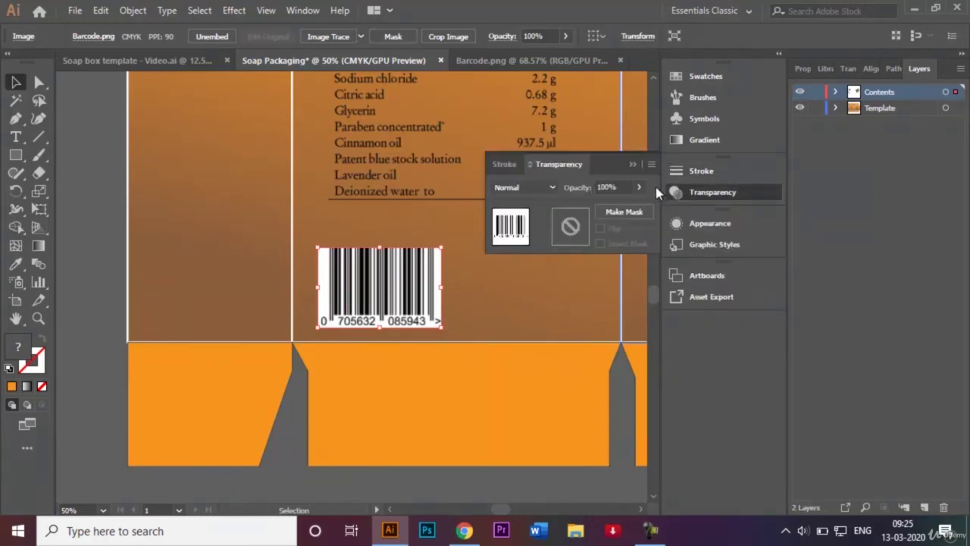
{"action": "left_click", "coordinate": [551, 186]}
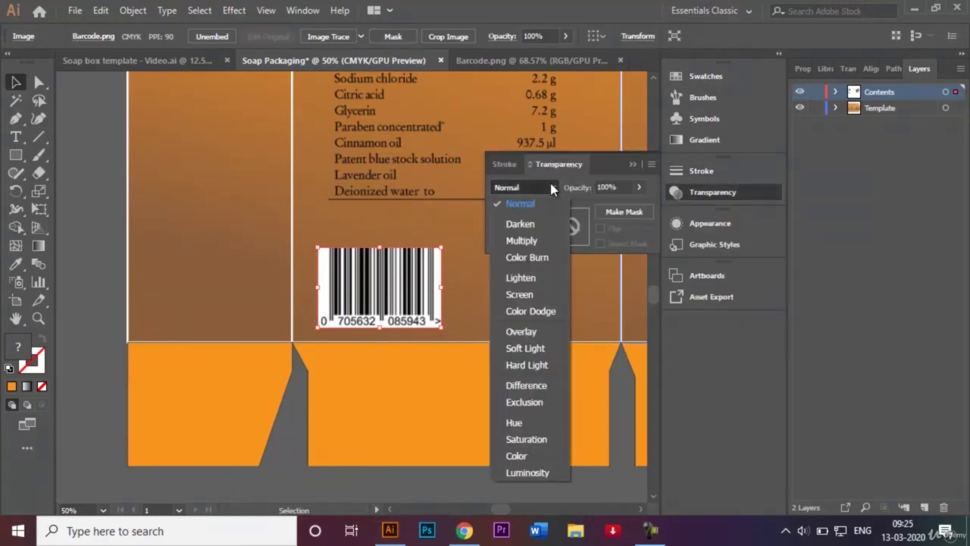
{"action": "left_click", "coordinate": [538, 237]}
{"action": "right_click", "coordinate": [634, 168]}
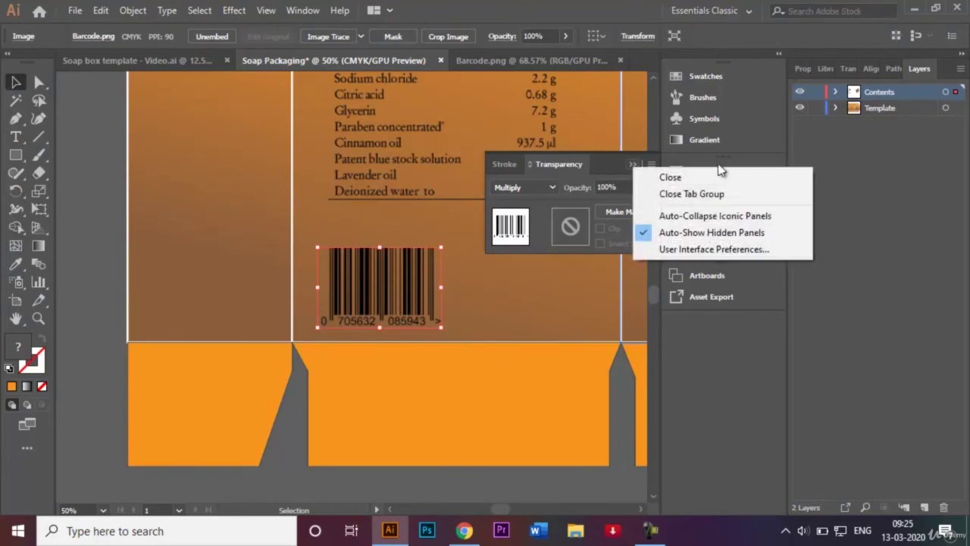
{"action": "left_click", "coordinate": [817, 164]}
{"action": "left_click", "coordinate": [634, 164]}
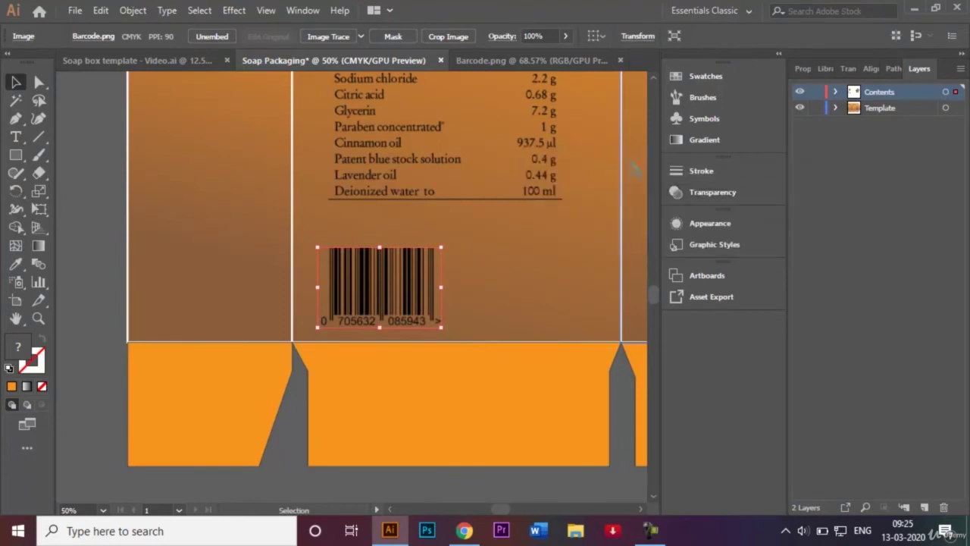
- Close the Barcode.png document and deselect the barcode
{"action": "right_click", "coordinate": [620, 61]}
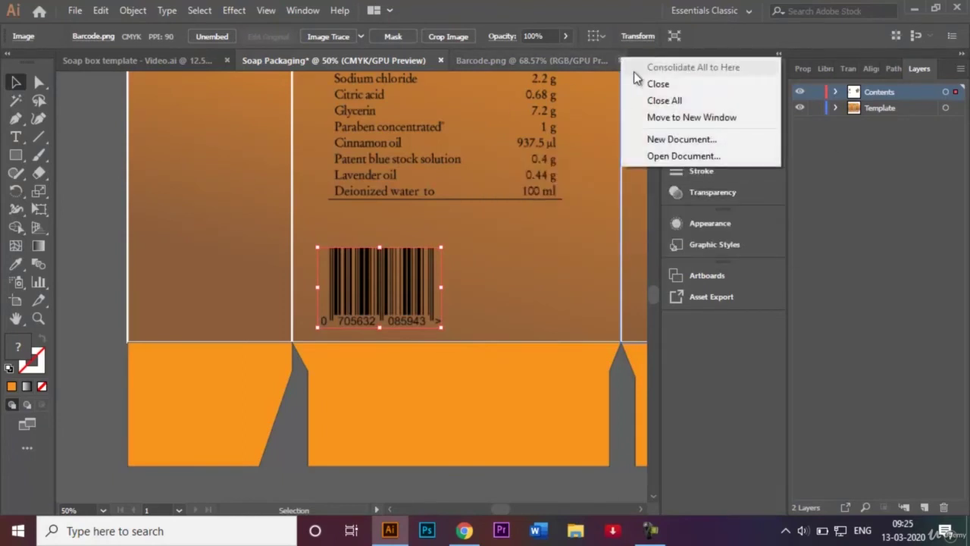
{"action": "left_click", "coordinate": [619, 62]}
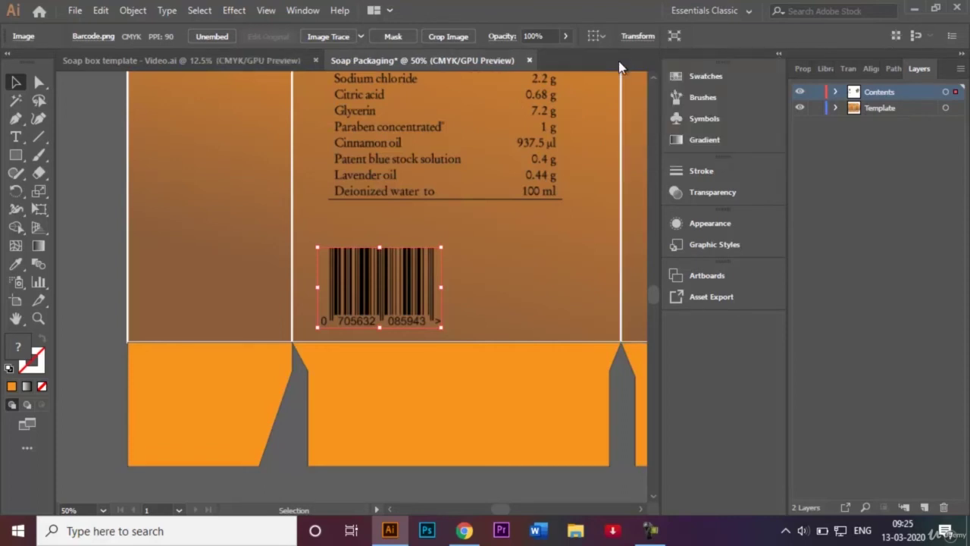
{"action": "left_click", "coordinate": [106, 172]}
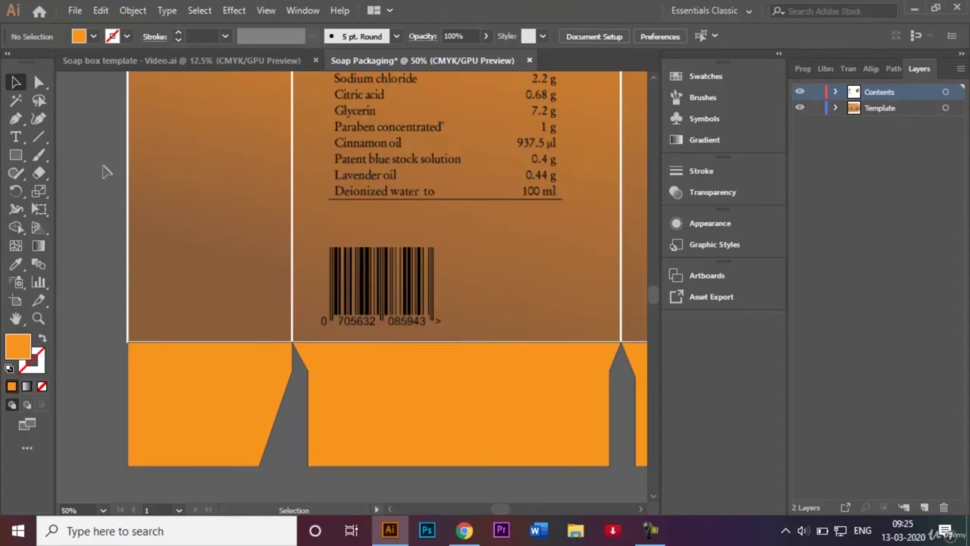
- Open Throw in dustbin icon.jpg, bring it into Soap Packaging, and shrink it beside the barcode
{"action": "key", "text": "ctrl+o"}
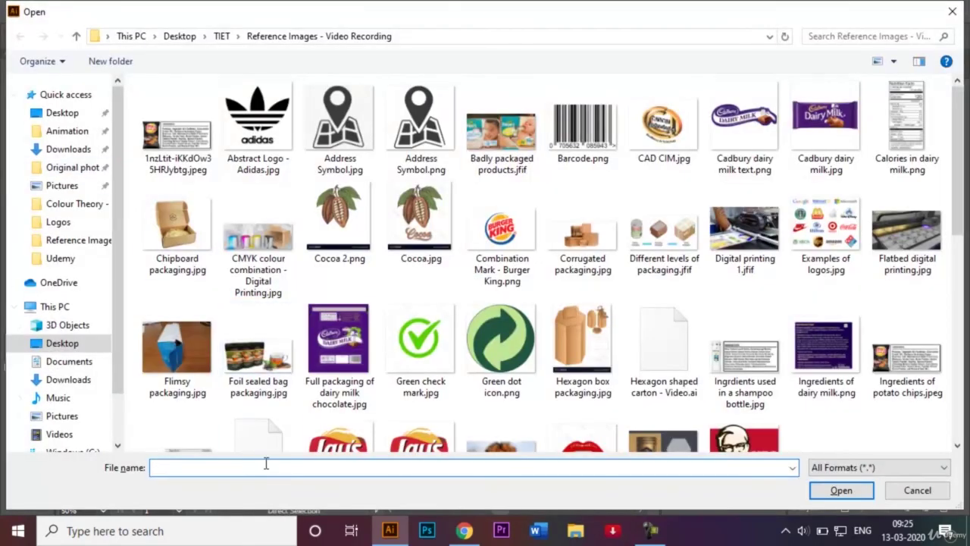
{"action": "type", "text": "Th"}
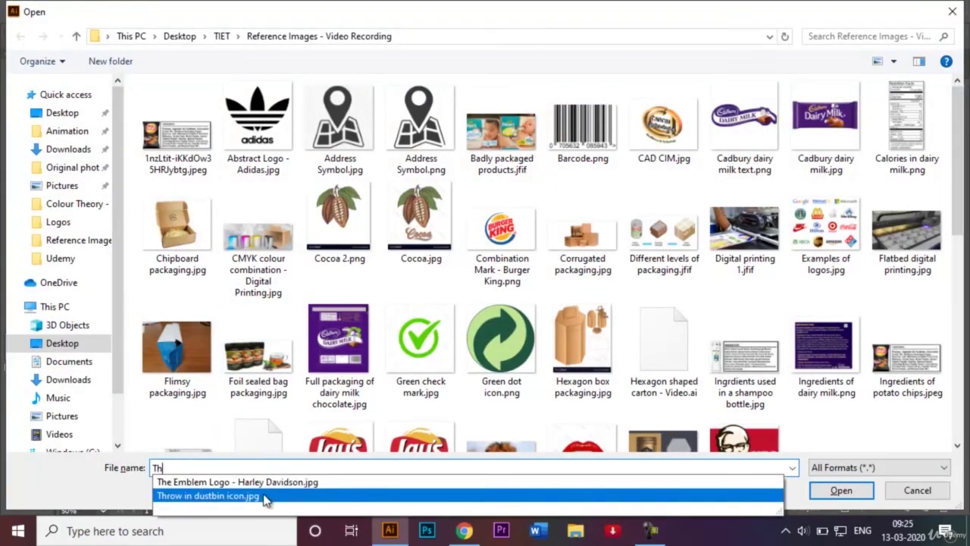
{"action": "left_click", "coordinate": [265, 497]}
{"action": "left_click", "coordinate": [853, 488]}
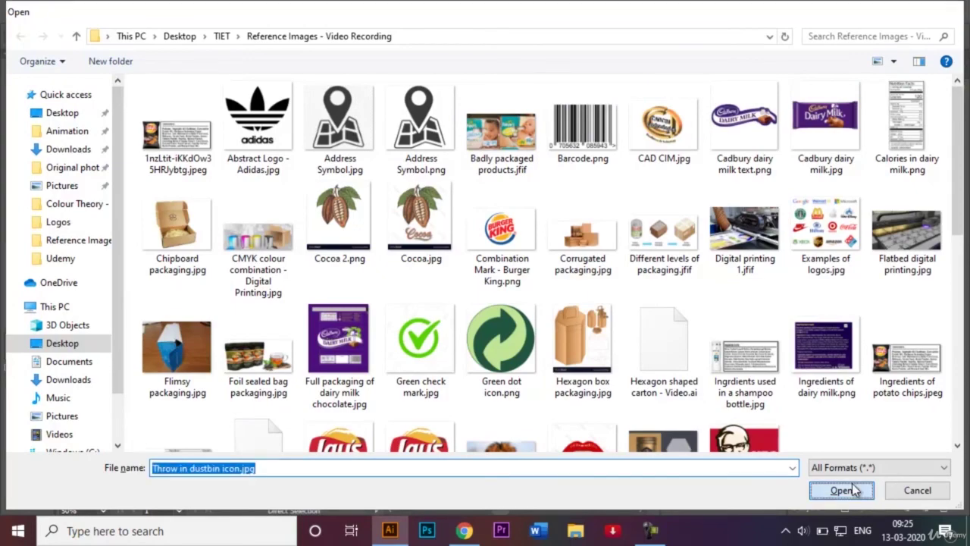
{"action": "left_click", "coordinate": [457, 303]}
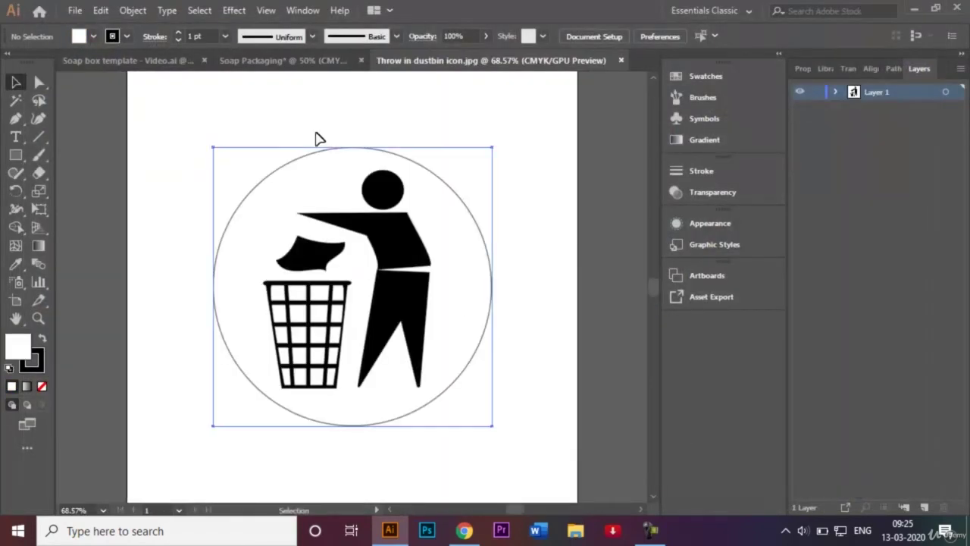
{"action": "left_click_drag", "start_coordinate": [326, 235], "coordinate": [547, 306]}
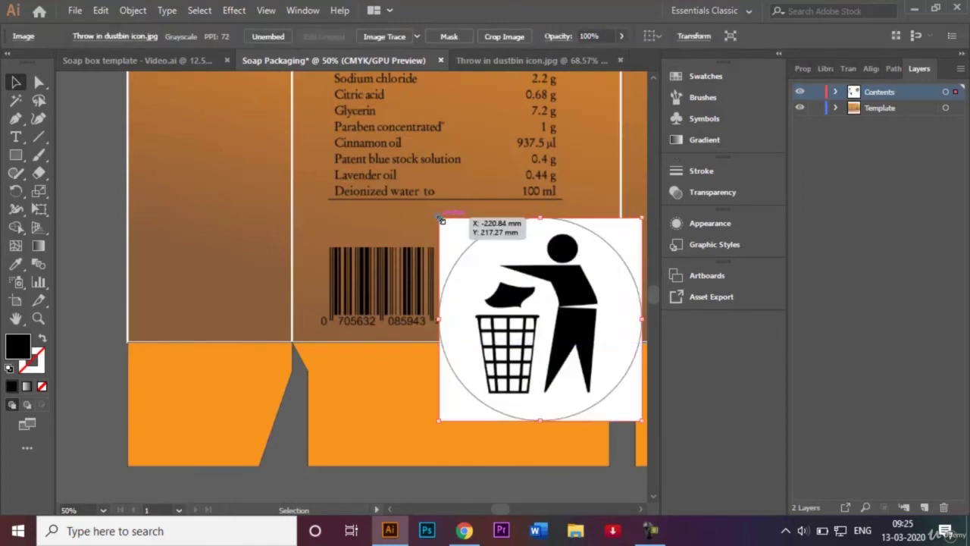
{"action": "left_click_drag", "start_coordinate": [440, 219], "coordinate": [509, 288]}
- Reselect the dustbin icon and nudge it upward
{"action": "right_click", "coordinate": [540, 302]}
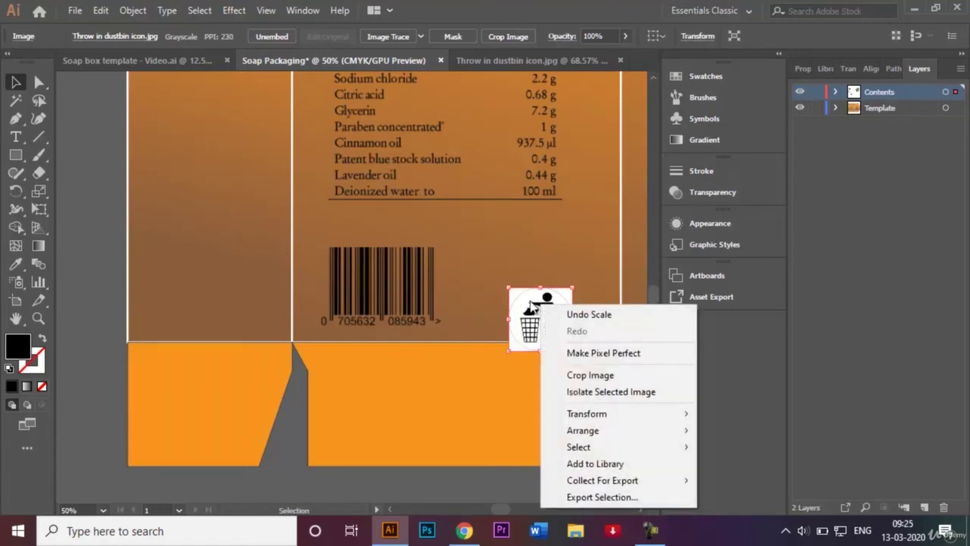
{"action": "left_click", "coordinate": [530, 305]}
{"action": "double_click", "coordinate": [531, 305]}
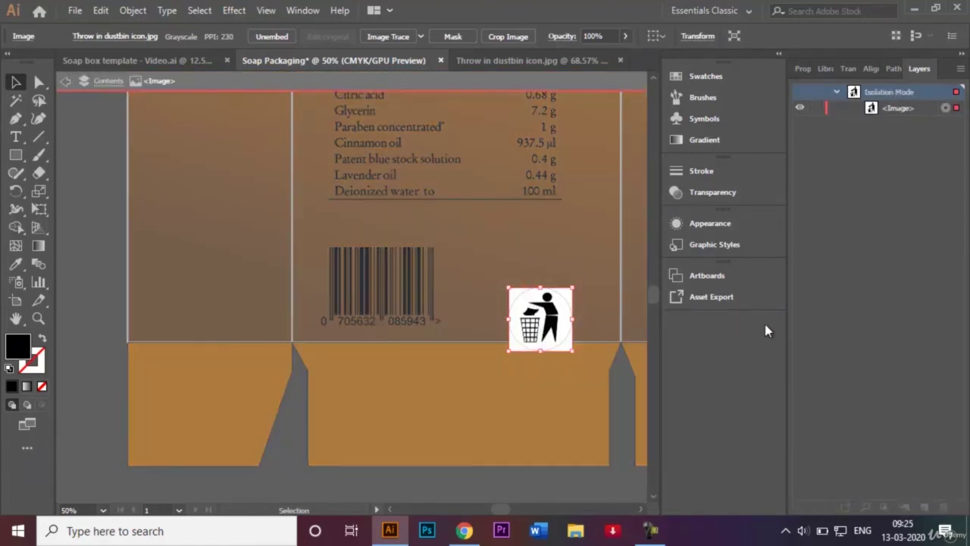
{"action": "double_click", "coordinate": [548, 469]}
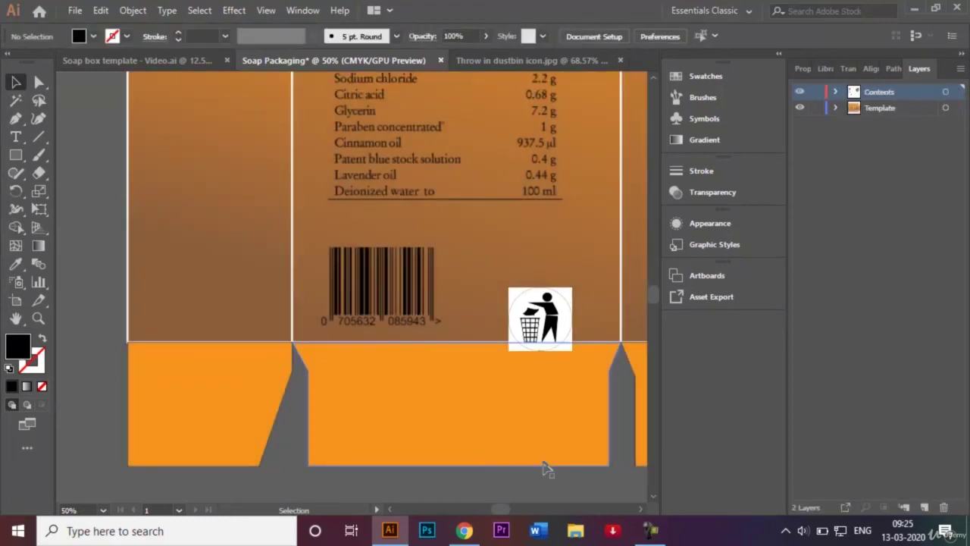
{"action": "left_click", "coordinate": [530, 306]}
{"action": "key", "text": "shift+Up"}
{"action": "key", "text": "shift+Up"}
{"action": "key", "text": "shift+Up"}
{"action": "key", "text": "shift+Up"}
{"action": "key", "text": "shift+Up"}
{"action": "key", "text": "shift+Up"}
{"action": "key", "text": "shift+Up"}
{"action": "key", "text": "shift+Up"}
{"action": "key", "text": "shift+Up"}
{"action": "key", "text": "shift+Up"}
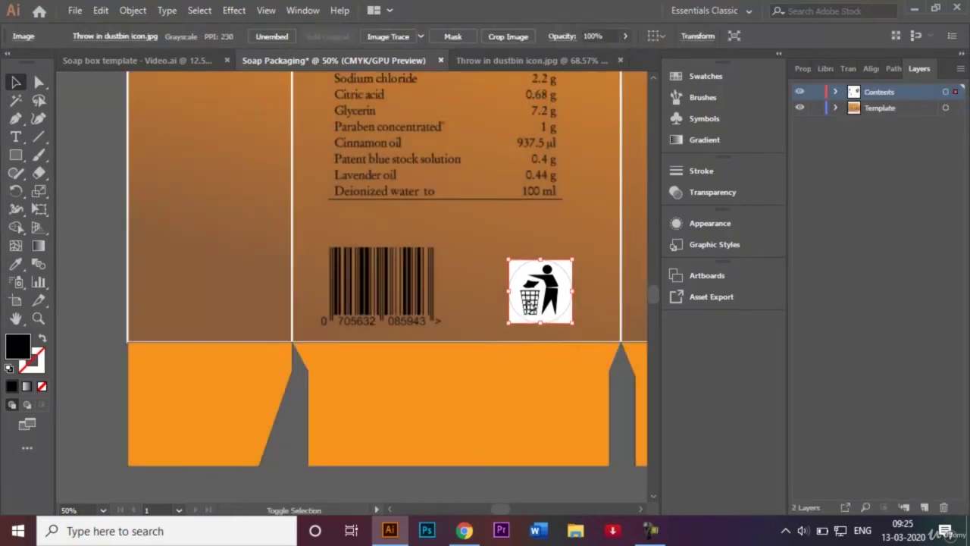
- Set the dustbin icon's Transparency blend mode to Multiply
{"action": "left_click", "coordinate": [723, 198]}
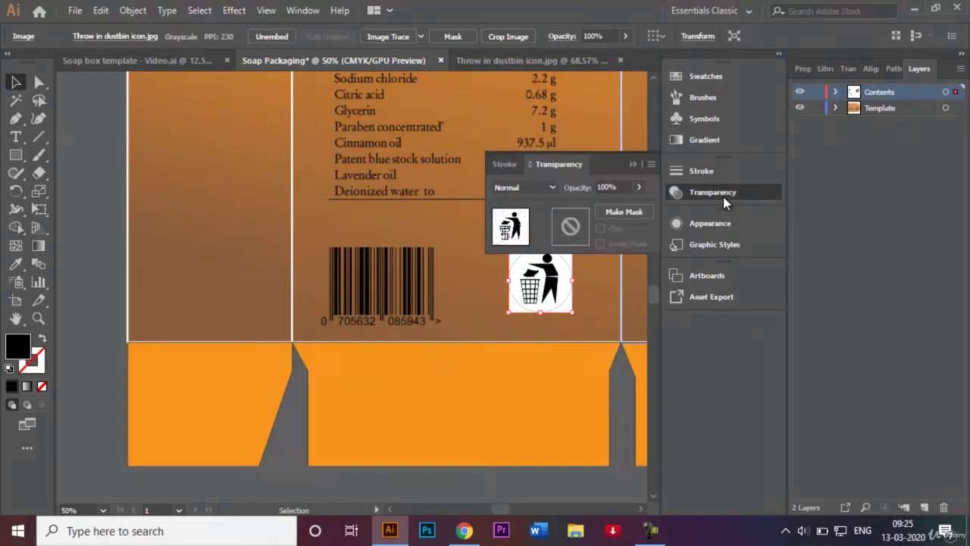
{"action": "left_click", "coordinate": [545, 183]}
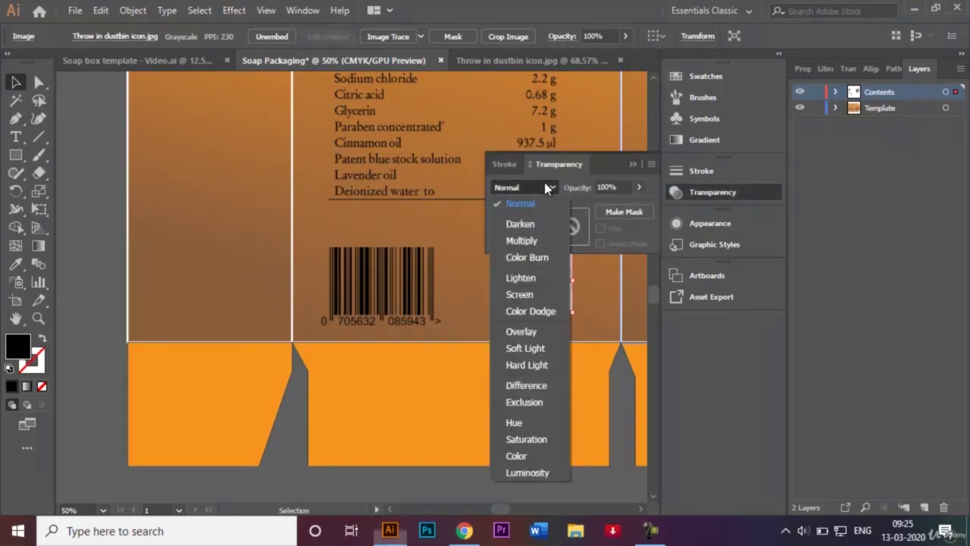
{"action": "left_click", "coordinate": [522, 240]}
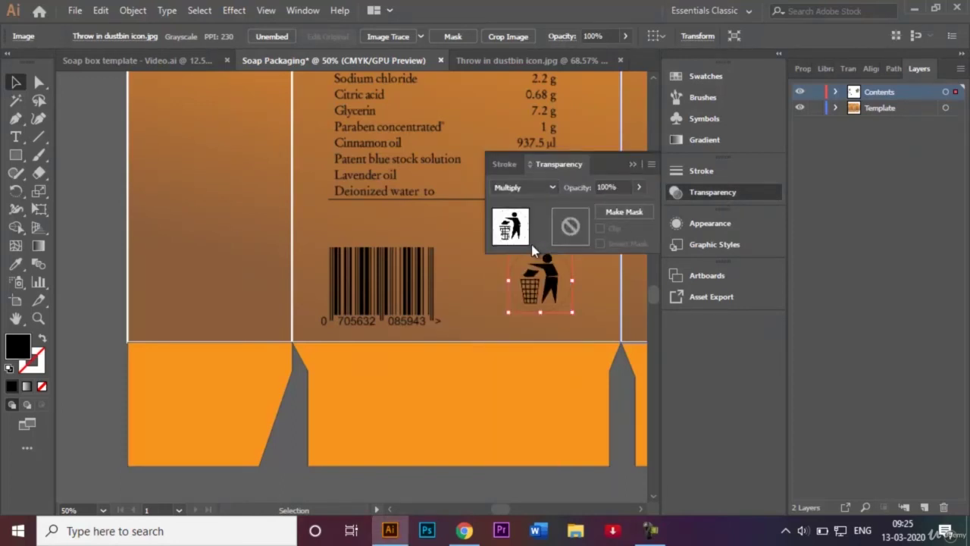
{"action": "left_click", "coordinate": [633, 164]}
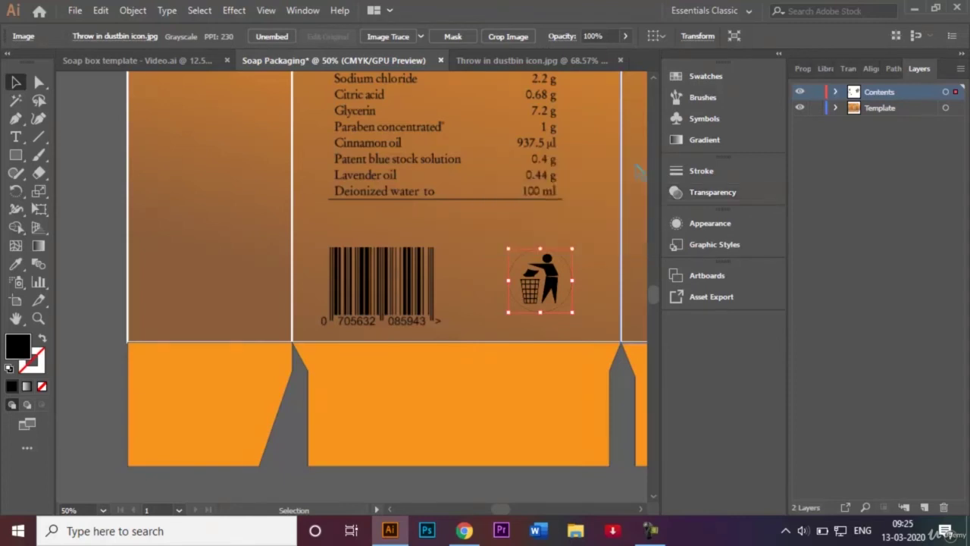
- Lock the Template and Contents layers and zoom out to the whole dieline
{"action": "left_click", "coordinate": [817, 109]}
{"action": "left_click", "coordinate": [816, 93]}
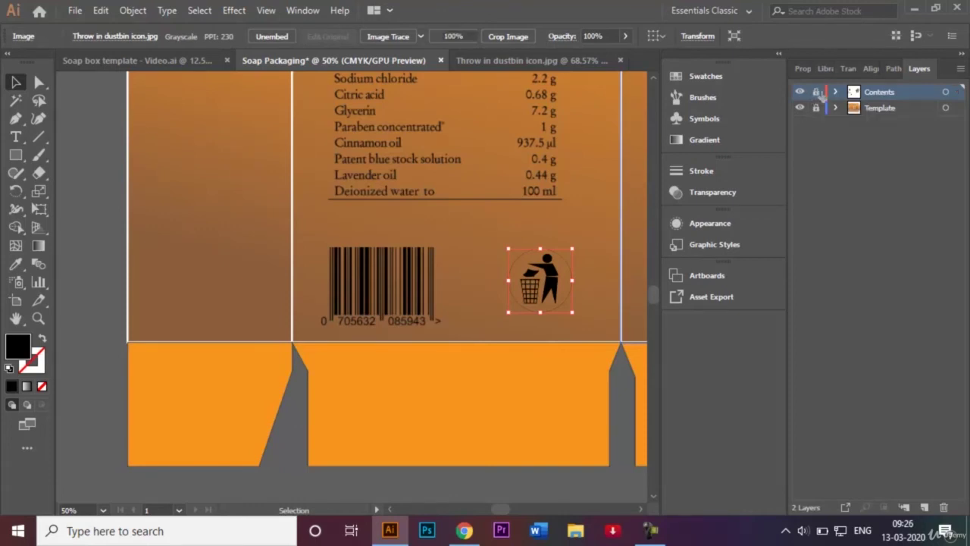
{"action": "key", "text": "ctrl+minus"}
{"action": "key", "text": "ctrl+minus"}
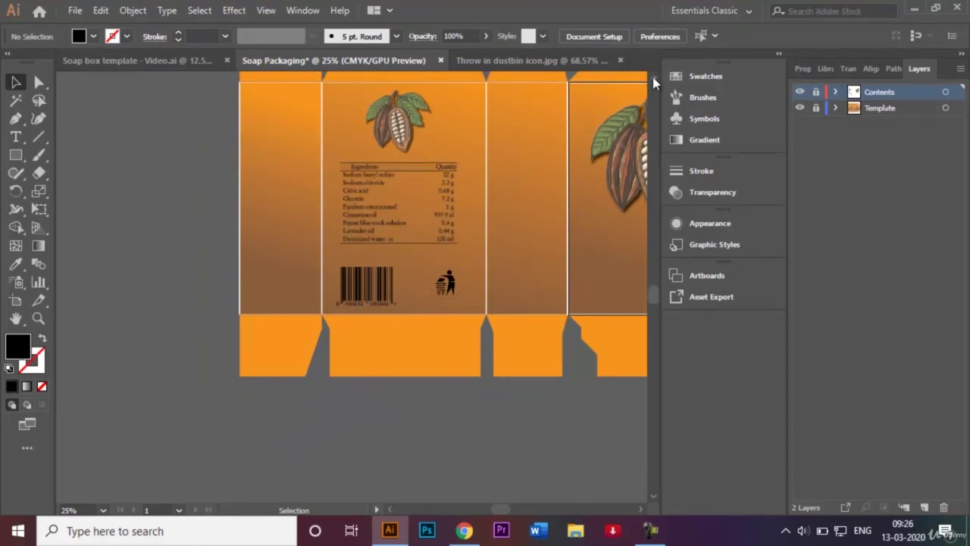
- Create a new layer in the Layers panel and rename it 'Text'
{"action": "scroll", "coordinate": [656, 83], "scroll_direction": "up", "scroll_amount": 3}
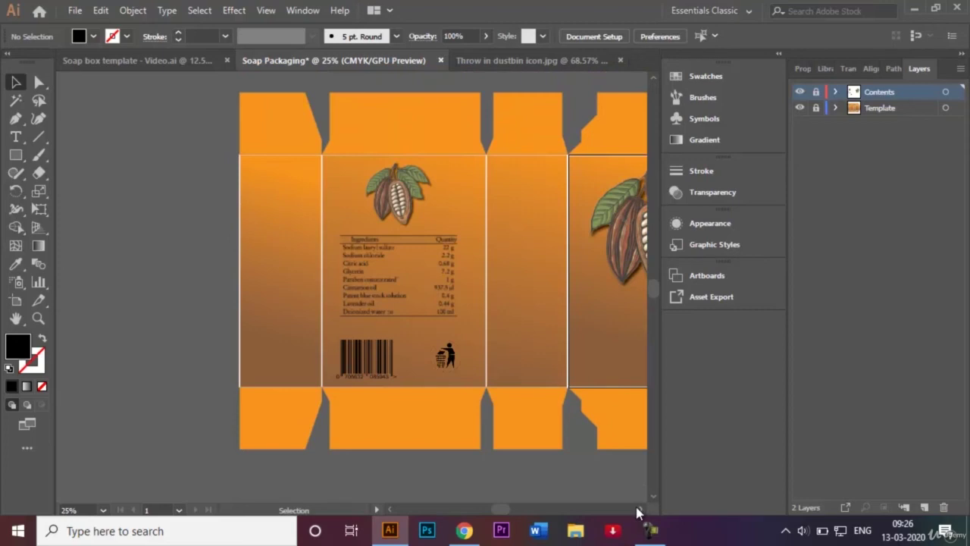
{"action": "scroll", "coordinate": [645, 512], "scroll_direction": "right", "scroll_amount": 5}
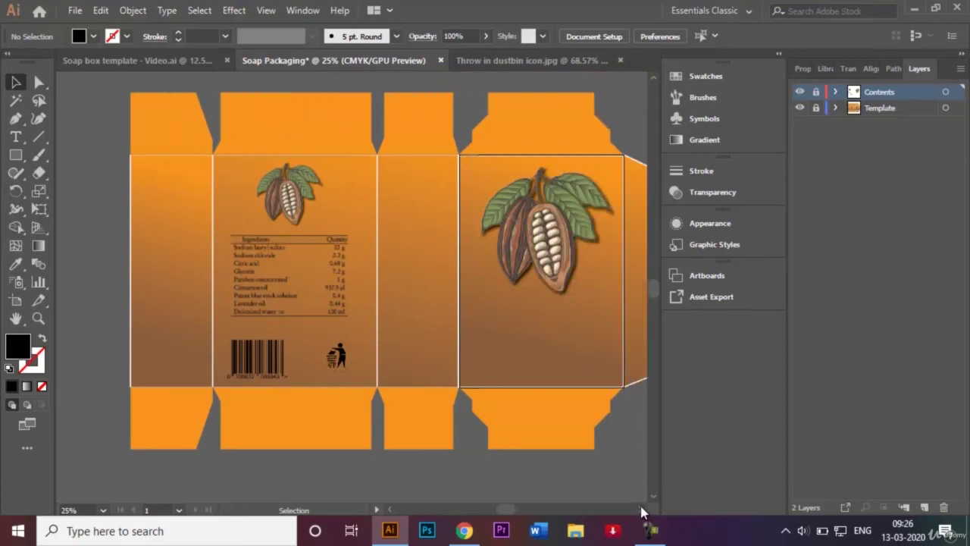
{"action": "scroll", "coordinate": [641, 513], "scroll_direction": "right", "scroll_amount": 1}
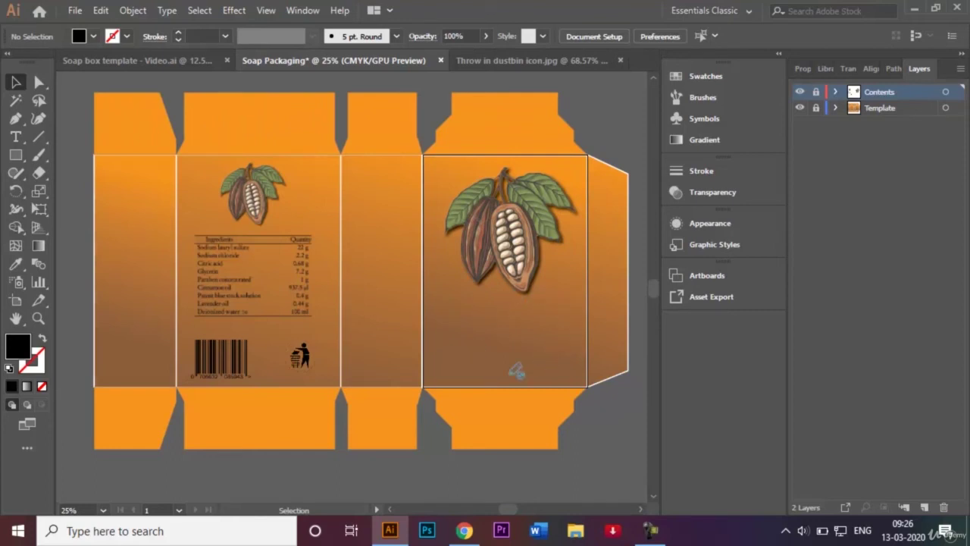
{"action": "left_click", "coordinate": [926, 508]}
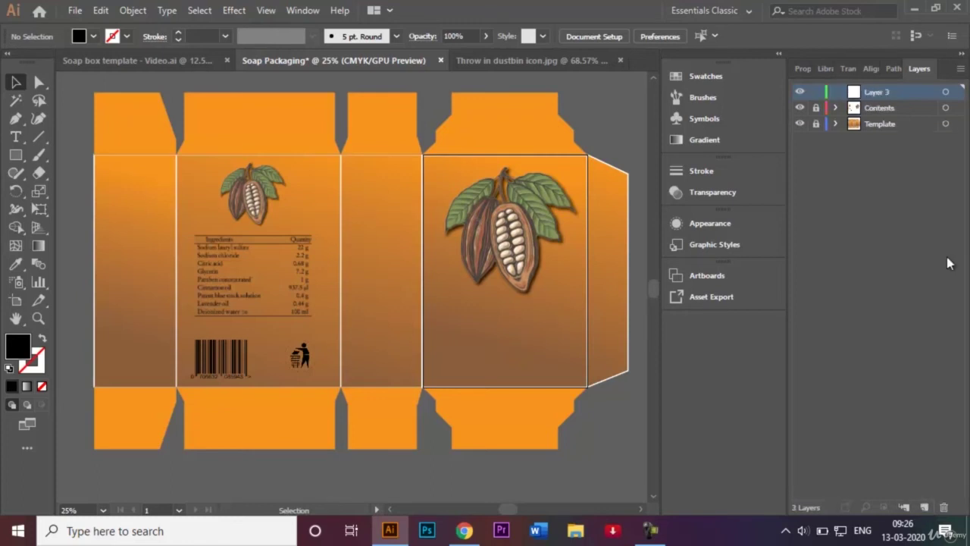
{"action": "double_click", "coordinate": [880, 92]}
{"action": "key", "text": "BackSpace"}
{"action": "type", "text": "Te"}
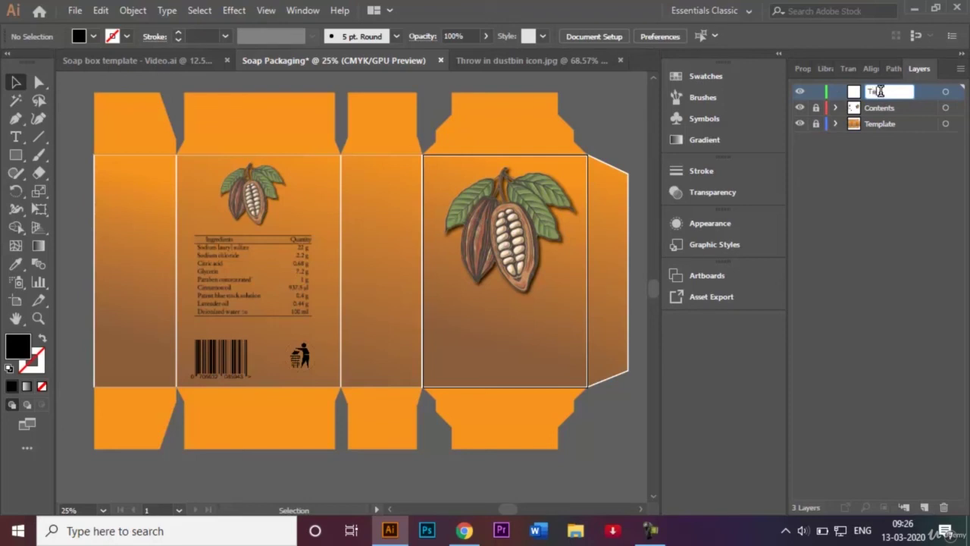
{"action": "type", "text": "xt"}
{"action": "key", "text": "Return"}
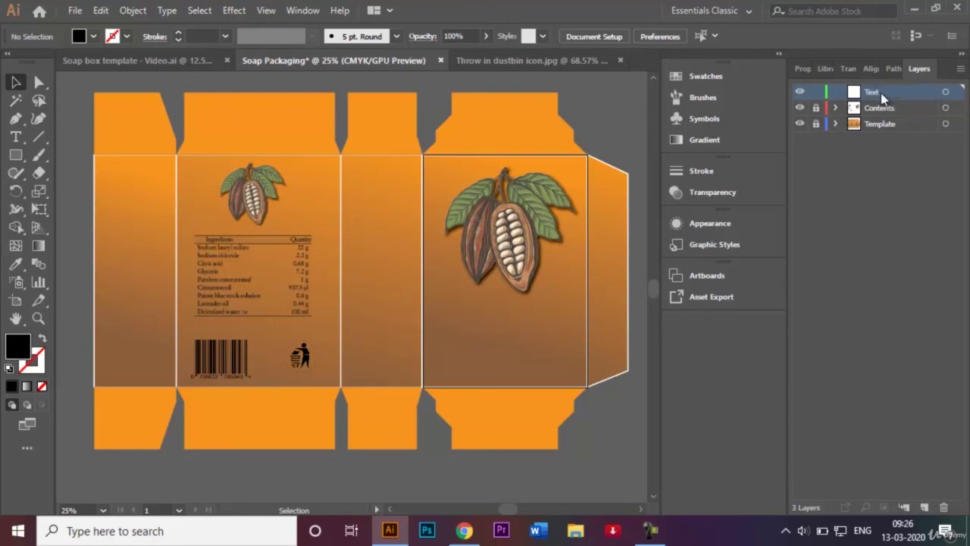
- Start the 'Cocoasoap' title with the Type tool on the front panel
{"action": "left_click", "coordinate": [16, 137]}
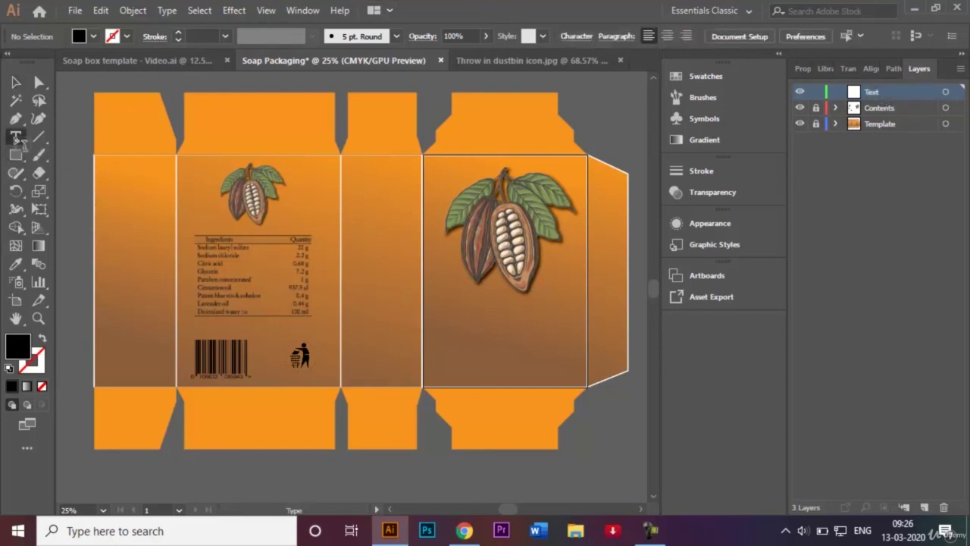
{"action": "left_click", "coordinate": [504, 319]}
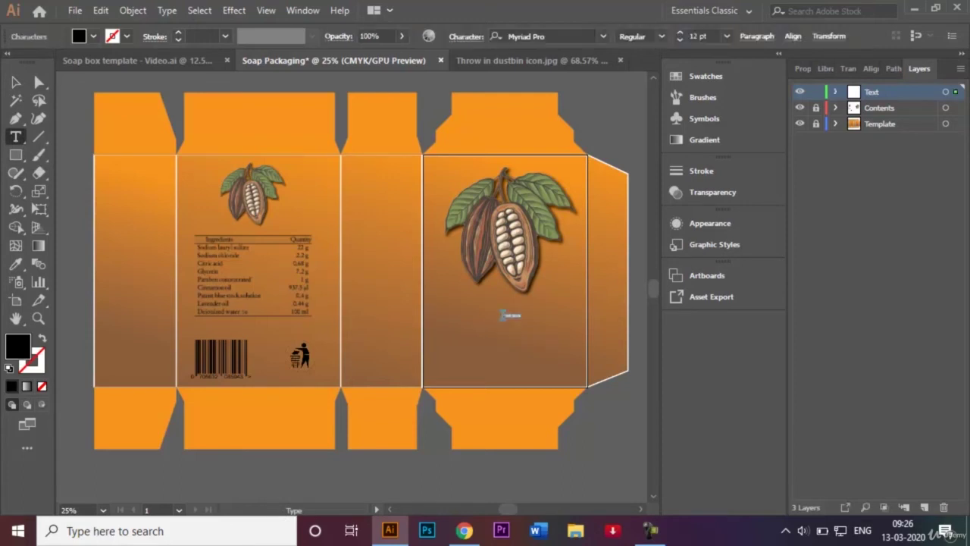
{"action": "key", "text": "BackSpace"}
{"action": "type", "text": "C"}
- Check the reference template, then close the dustbin icon image document
{"action": "left_click", "coordinate": [181, 61]}
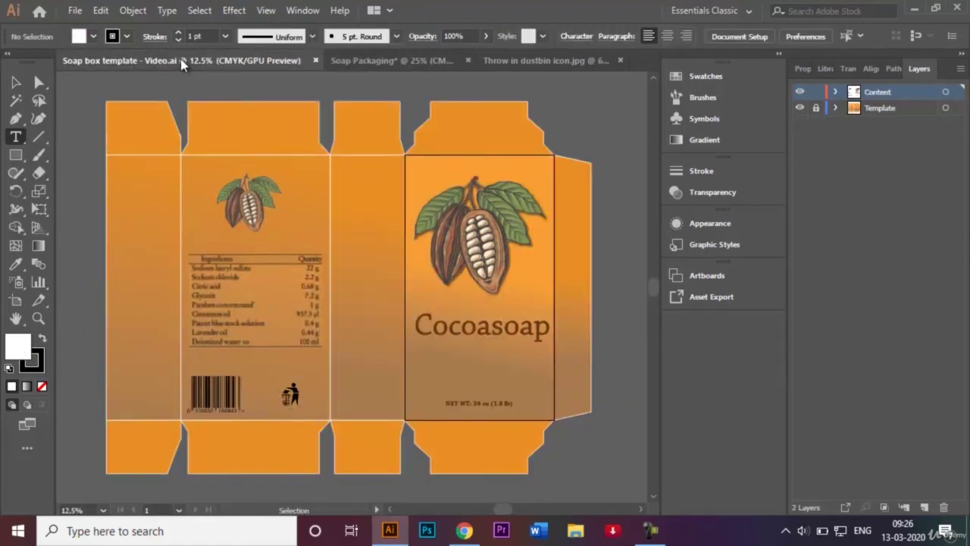
{"action": "left_click", "coordinate": [371, 61]}
{"action": "left_click", "coordinate": [619, 60]}
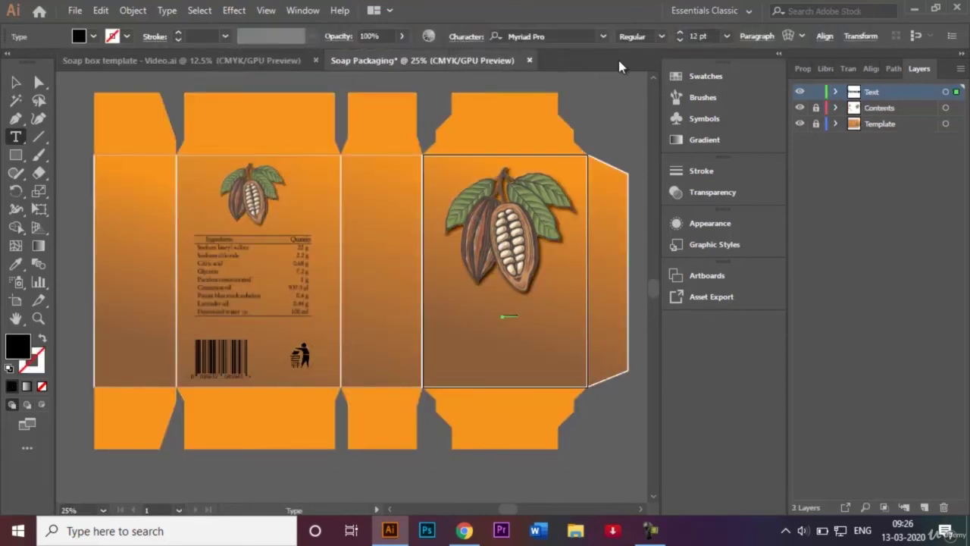
- Style the title with a brown fill, 72 pt size, and Chaparral Pro font
{"action": "left_click", "coordinate": [15, 82]}
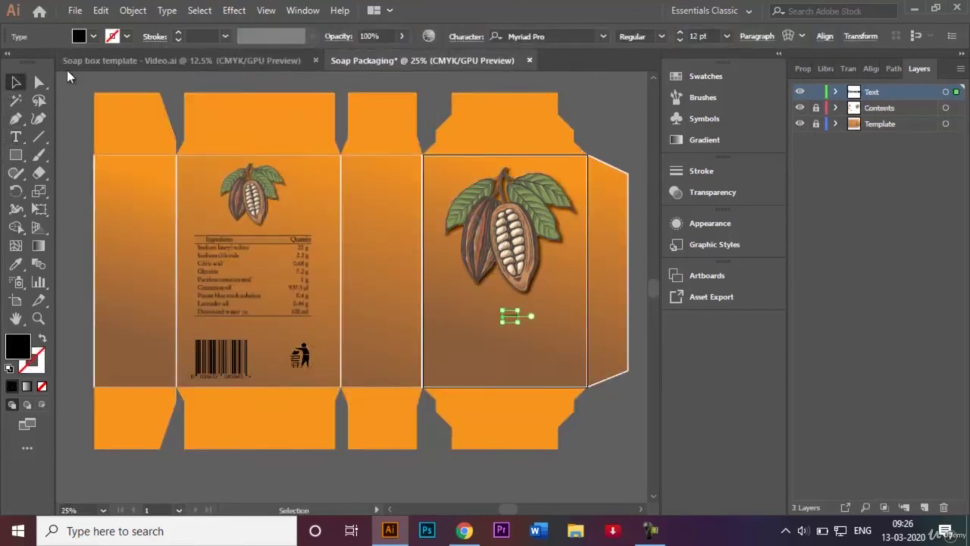
{"action": "left_click", "coordinate": [101, 40]}
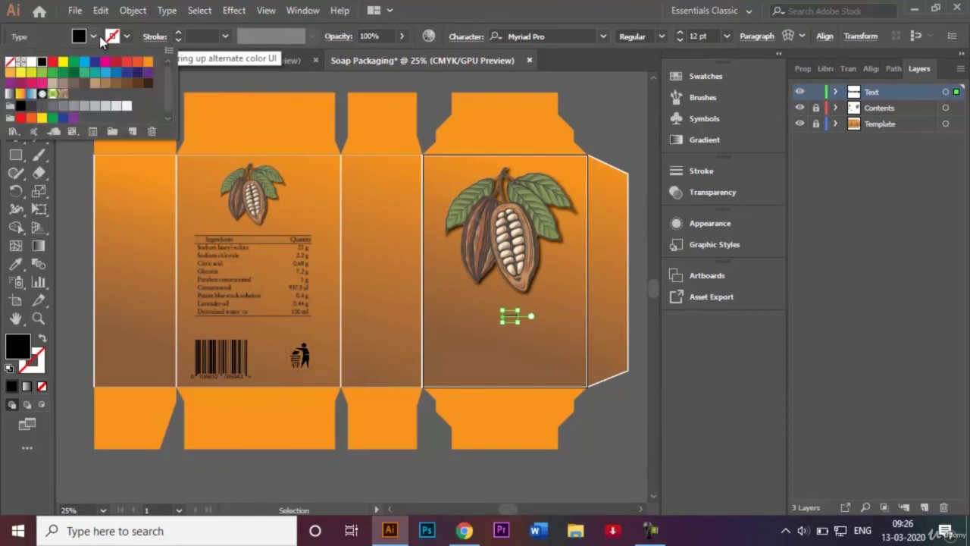
{"action": "left_click", "coordinate": [137, 83]}
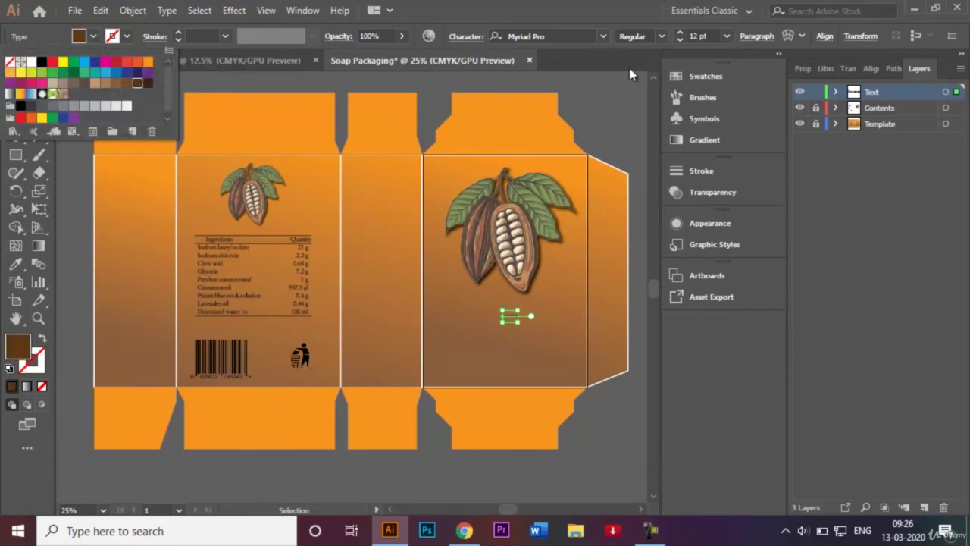
{"action": "left_click", "coordinate": [726, 36]}
{"action": "left_click", "coordinate": [726, 36]}
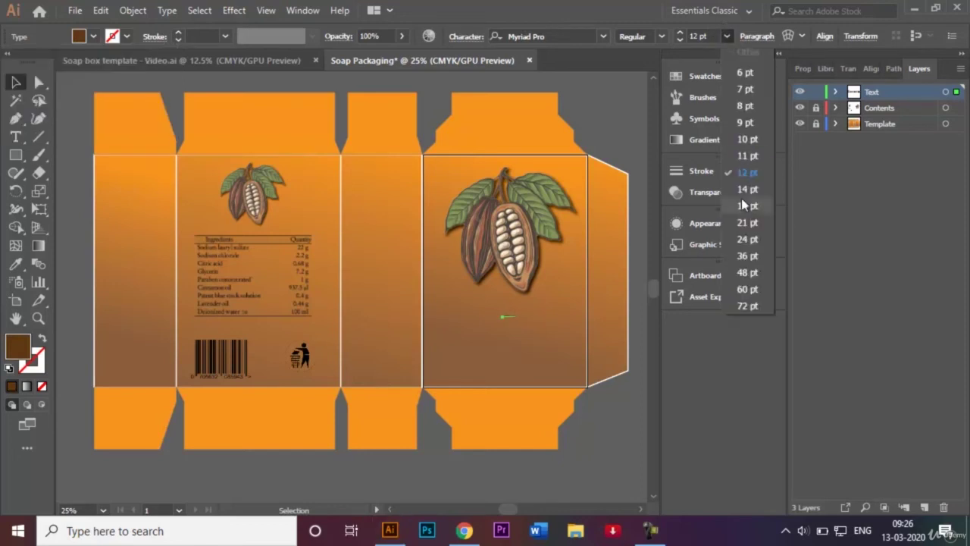
{"action": "left_click", "coordinate": [748, 306]}
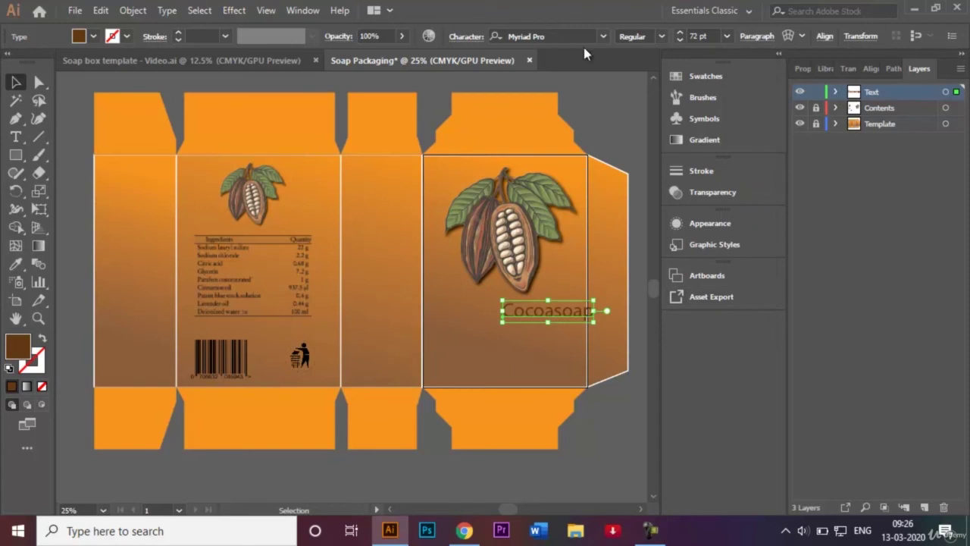
{"action": "left_click", "coordinate": [602, 38]}
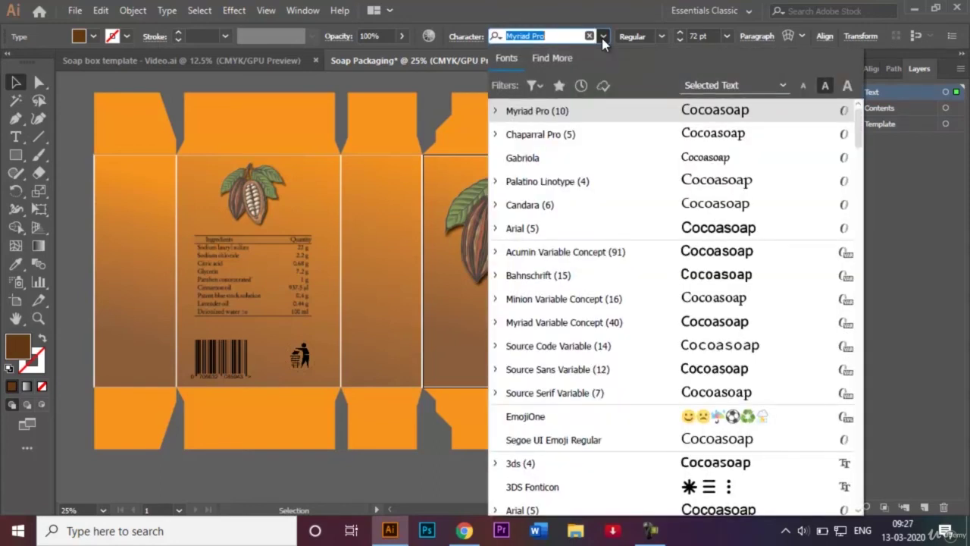
{"action": "left_click", "coordinate": [590, 134]}
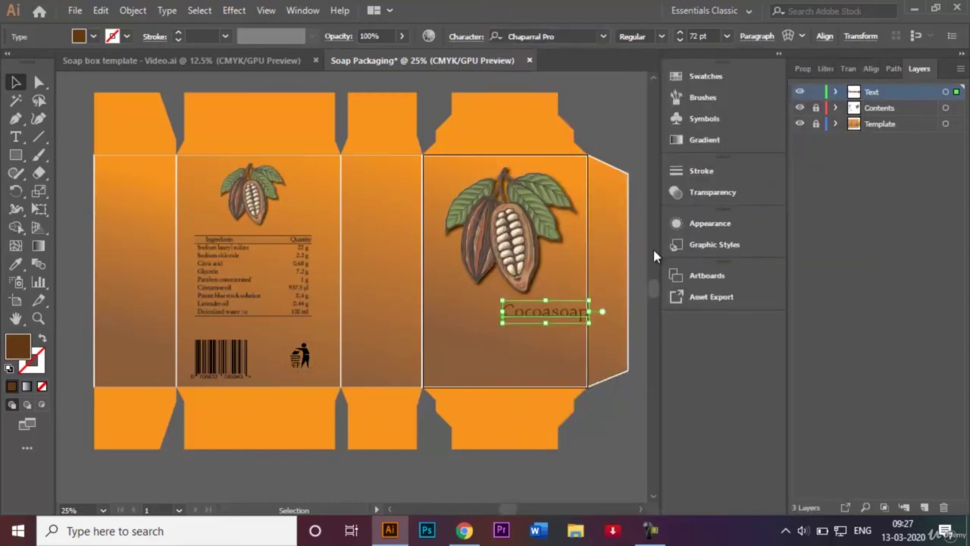
- Nudge the Cocoasoap title left twice and down once to centre it below the pods
{"action": "key", "text": "Left"}
{"action": "key", "text": "Left"}
{"action": "key", "text": "Left"}
{"action": "key", "text": "Left"}
{"action": "key", "text": "Left"}
{"action": "key", "text": "Left"}
{"action": "key", "text": "Left"}
{"action": "key", "text": "Left"}
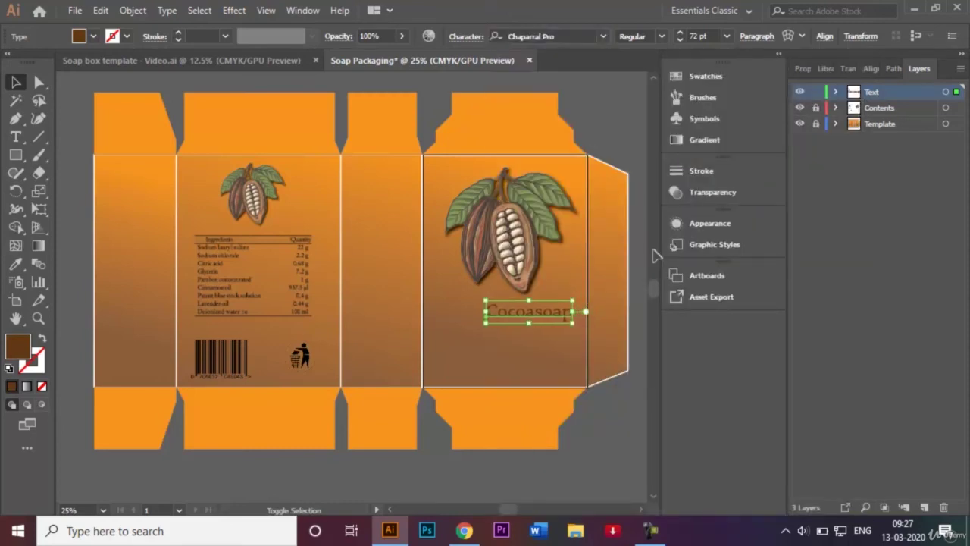
{"action": "key", "text": "Left"}
{"action": "key", "text": "Left"}
{"action": "key", "text": "Left"}
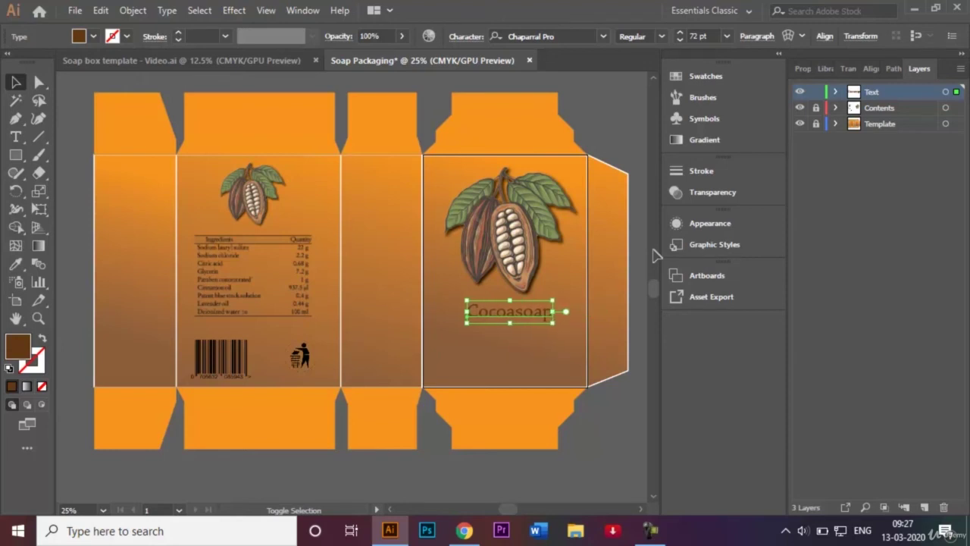
{"action": "key", "text": "Down"}
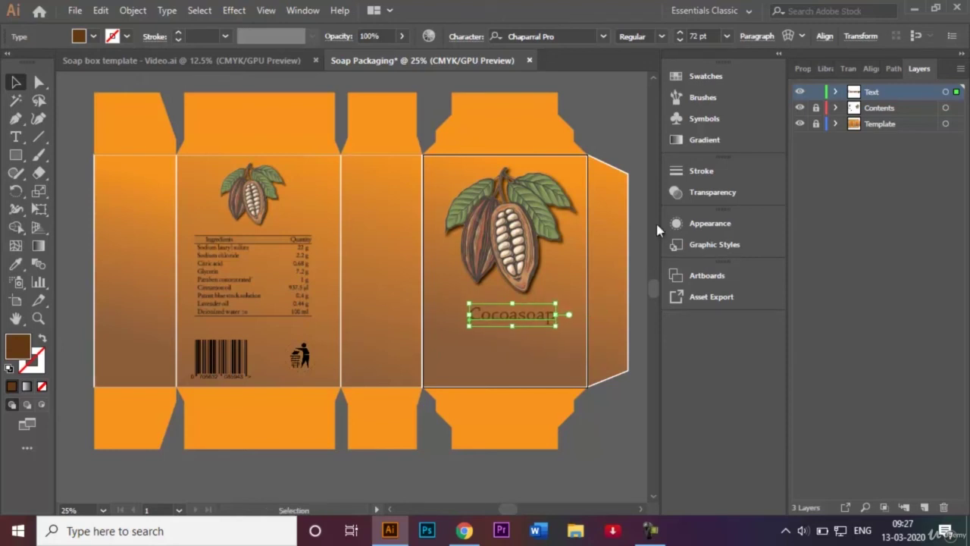
{"action": "left_click", "coordinate": [630, 137]}
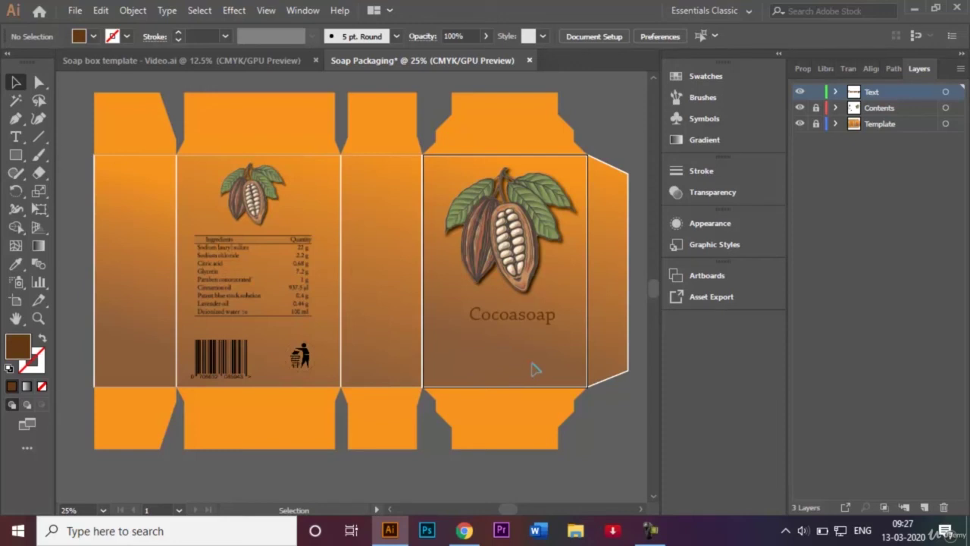
- Inspect the NET WT text's type settings in the template document
{"action": "left_click", "coordinate": [210, 60]}
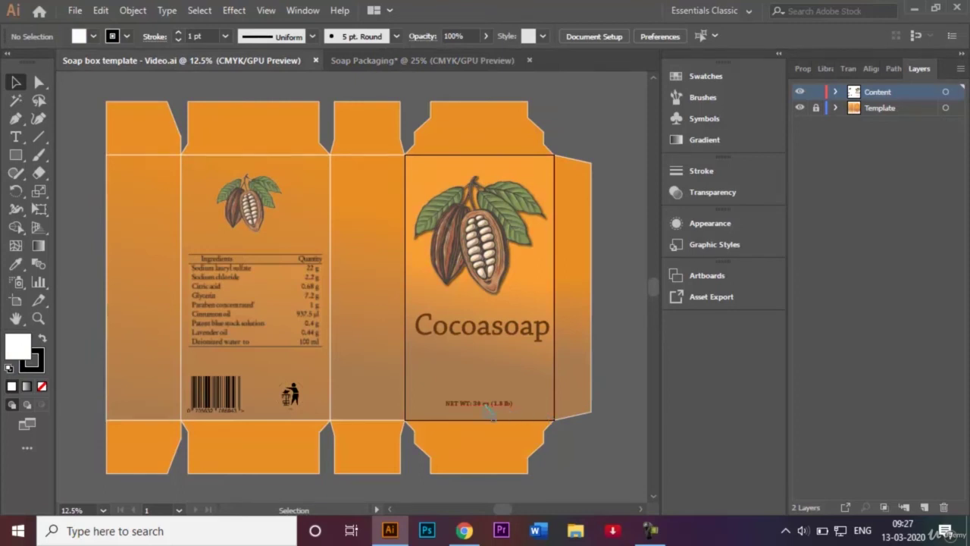
{"action": "left_click", "coordinate": [488, 405]}
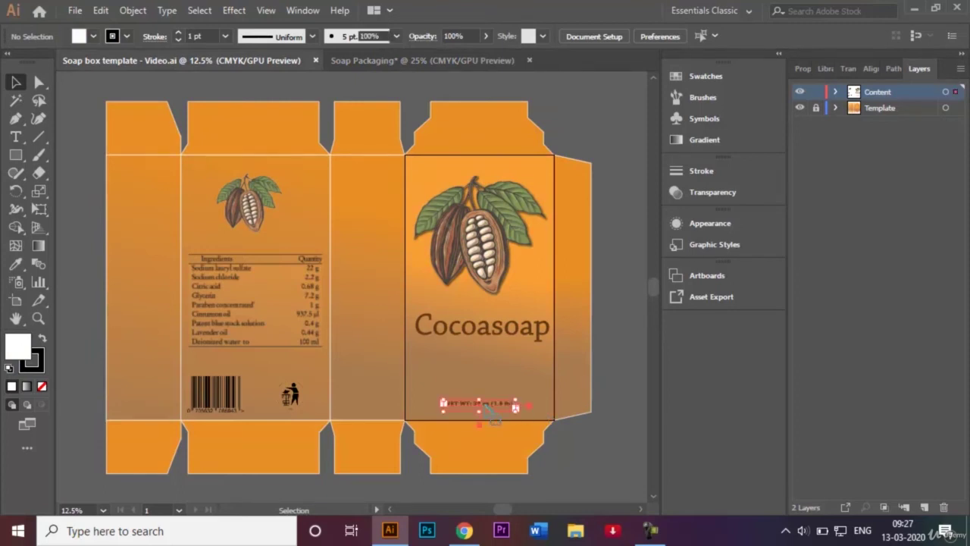
{"action": "left_click", "coordinate": [419, 61]}
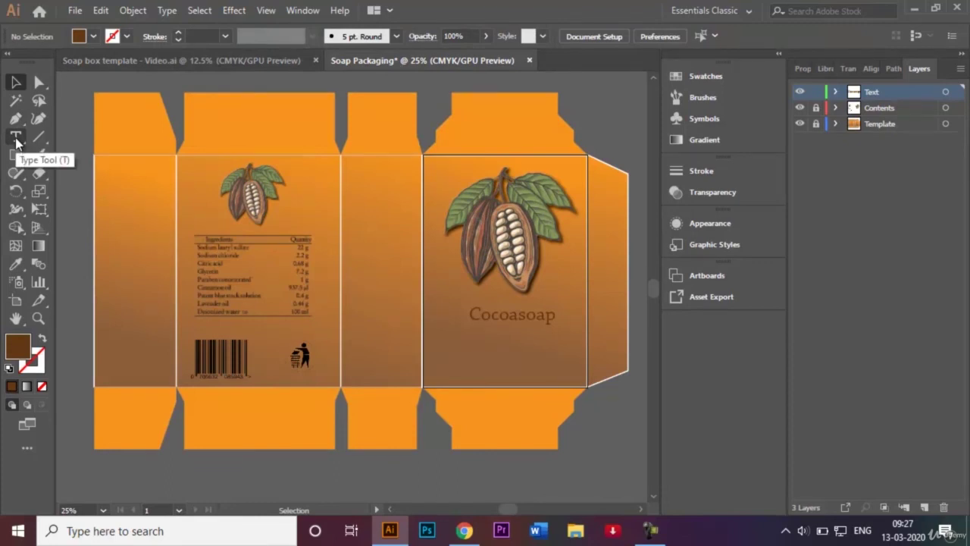
- Add a text object below the title reading 'Net Wt:'
{"action": "left_click", "coordinate": [16, 138]}
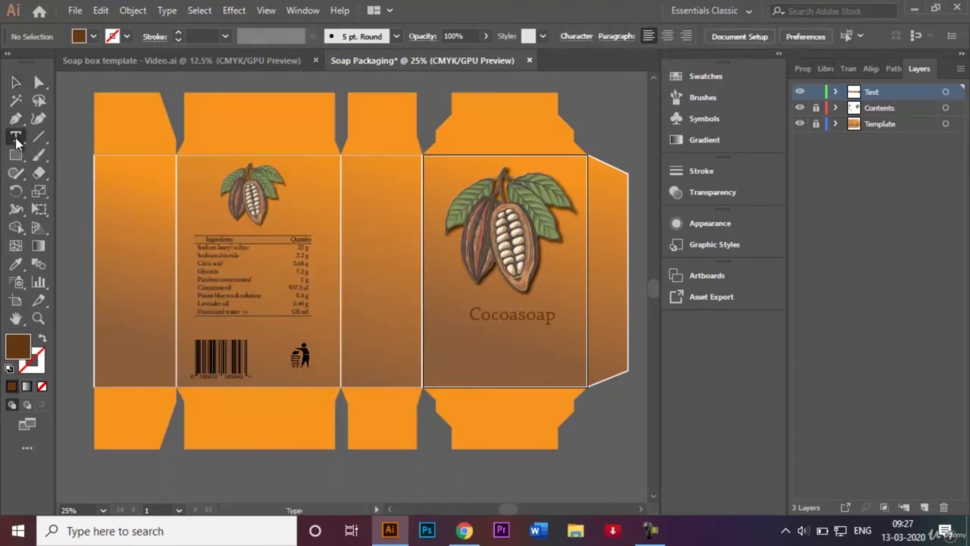
{"action": "left_click", "coordinate": [492, 370]}
{"action": "key", "text": "BackSpace"}
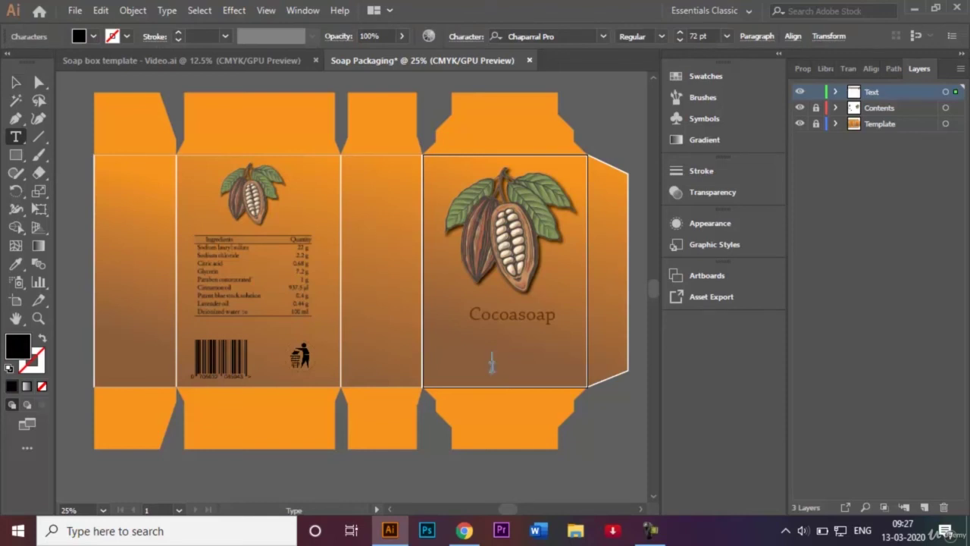
{"action": "type", "text": "Net Wt: 4"}
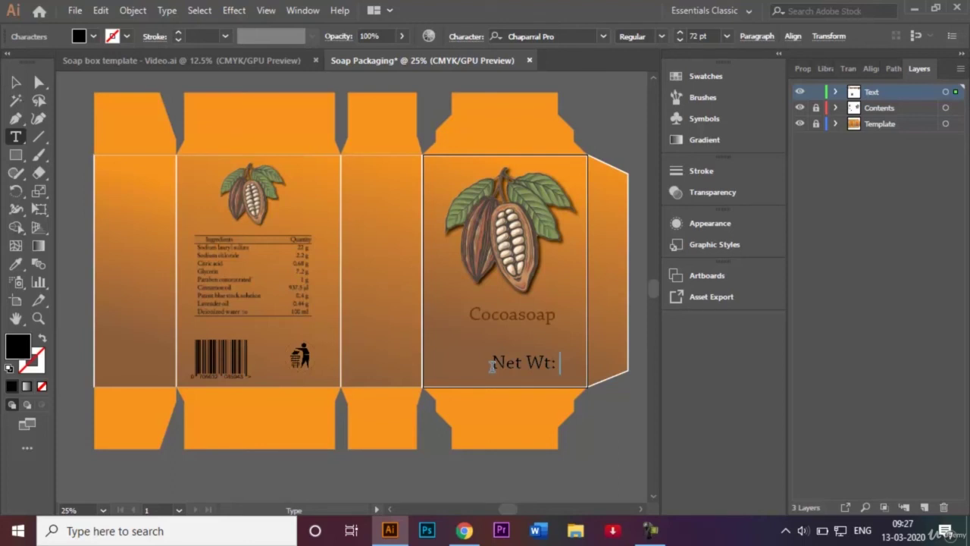
- Complete the weight line to read 'Net Wt: 20 gms'
{"action": "type", "text": "4"}
{"action": "key", "text": "BackSpace"}
{"action": "type", "text": "20 gms"}
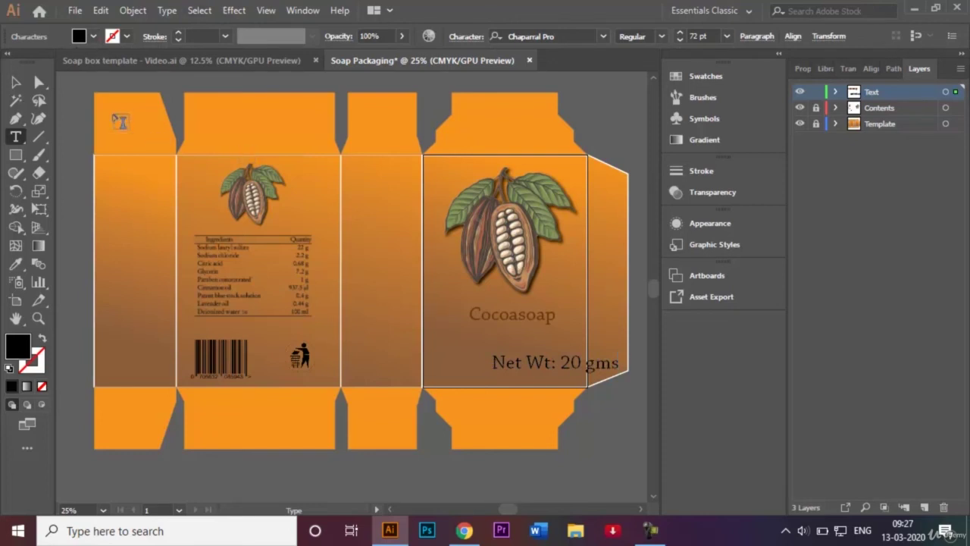
{"action": "left_click", "coordinate": [15, 82]}
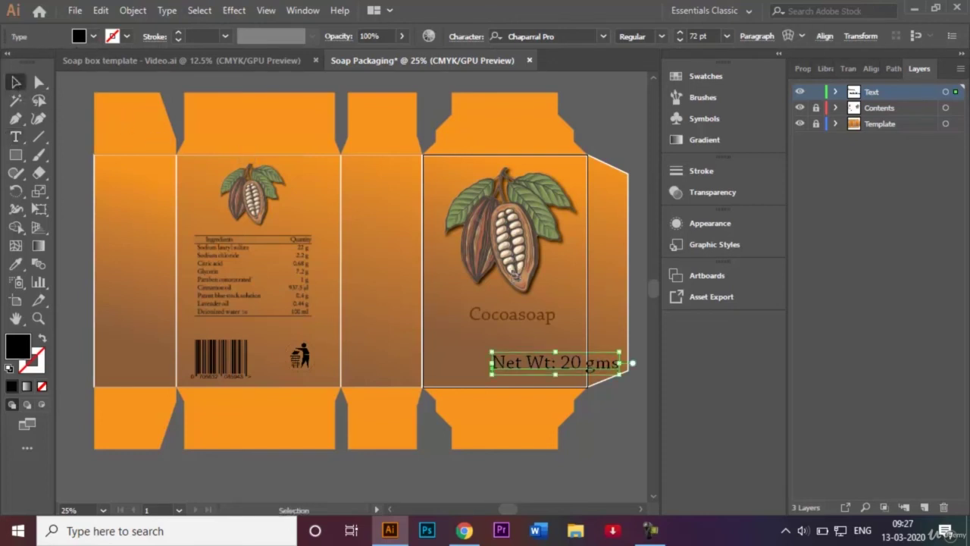
- Make the Net Wt text 36 pt and brown, nudged down-left below Cocoasoap
{"action": "left_click", "coordinate": [729, 36]}
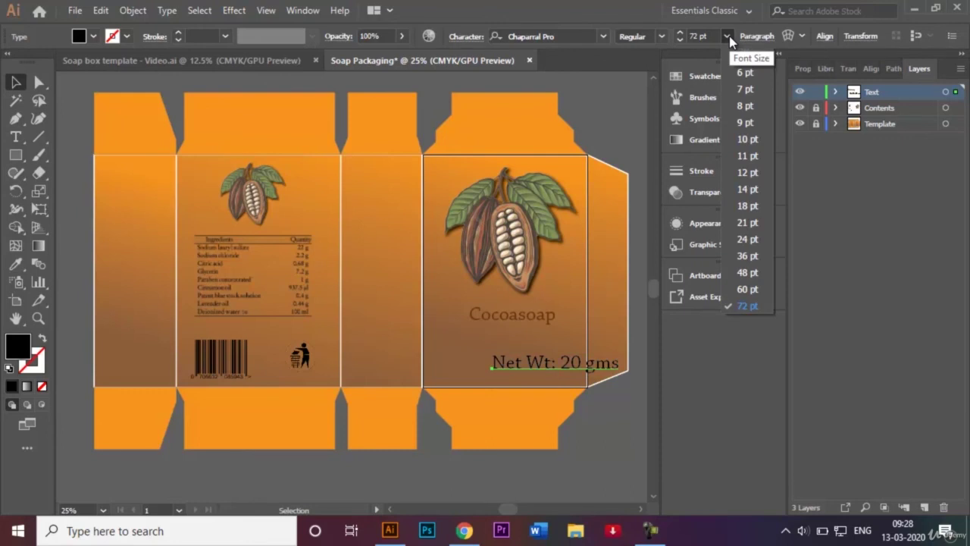
{"action": "left_click", "coordinate": [749, 262]}
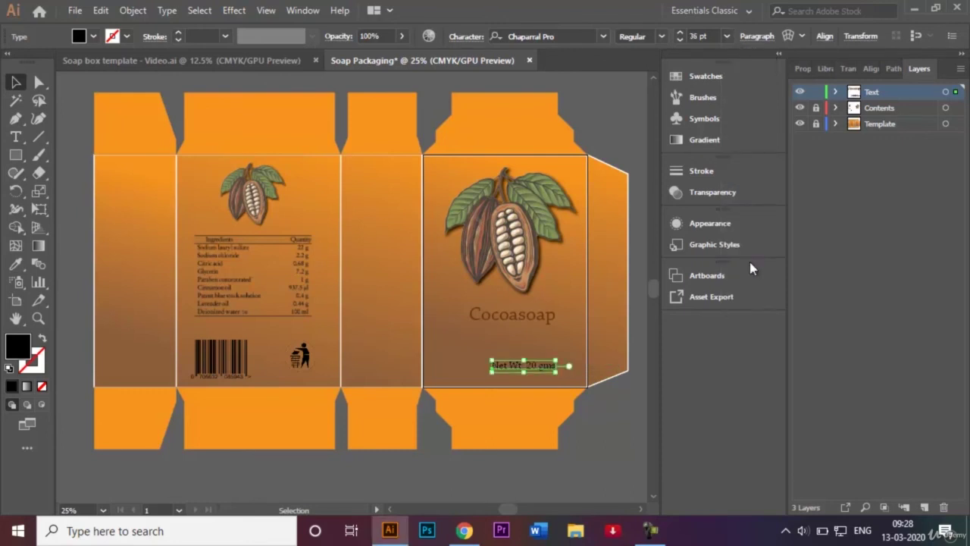
{"action": "key", "text": "Left"}
{"action": "key", "text": "Left"}
{"action": "key", "text": "Left"}
{"action": "key", "text": "Left"}
{"action": "key", "text": "Left"}
{"action": "key", "text": "Left"}
{"action": "key", "text": "Left"}
{"action": "key", "text": "Down"}
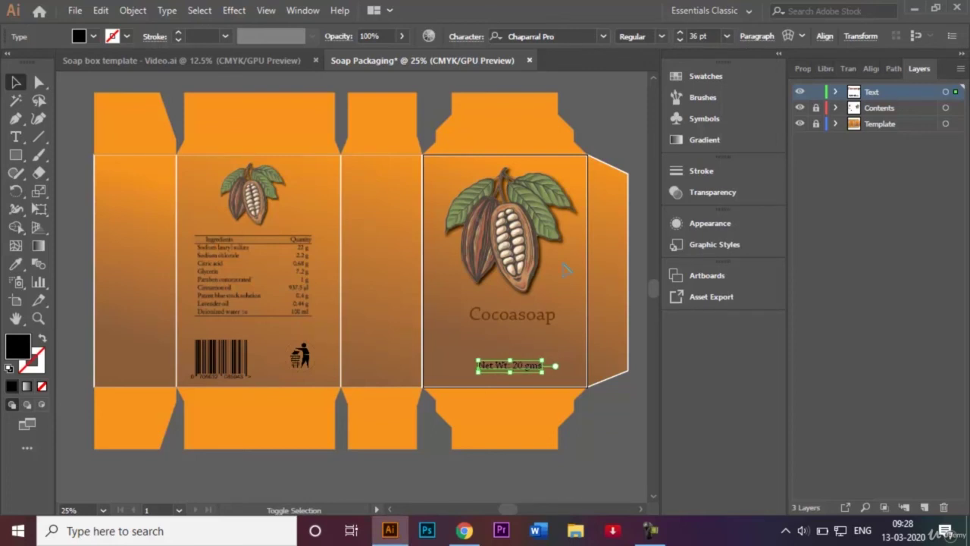
{"action": "key", "text": "Down"}
{"action": "key", "text": "Left"}
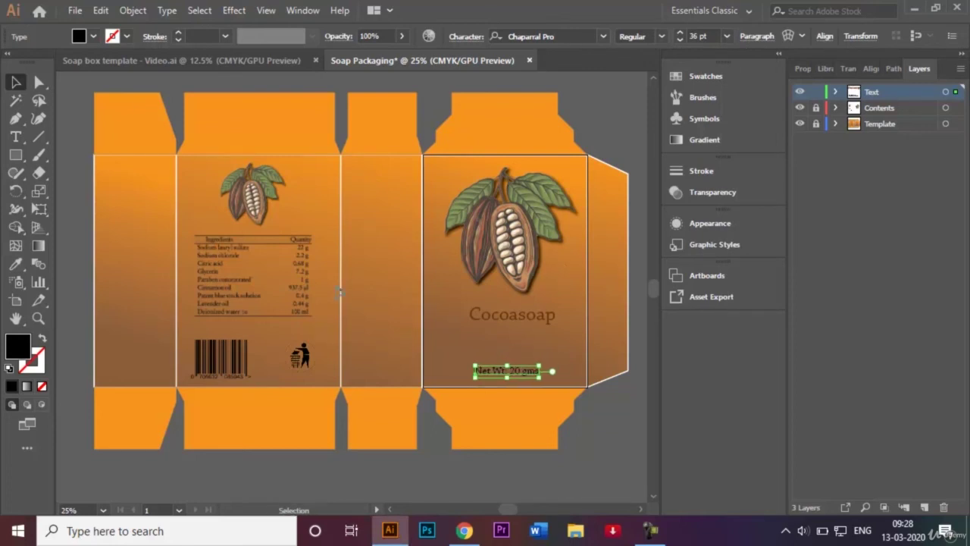
{"action": "left_click", "coordinate": [94, 37]}
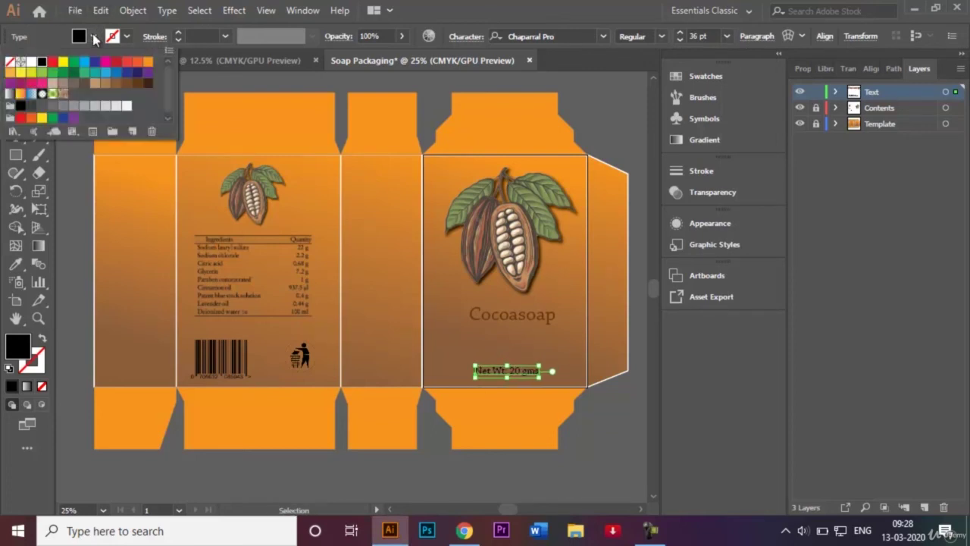
{"action": "left_click", "coordinate": [137, 83]}
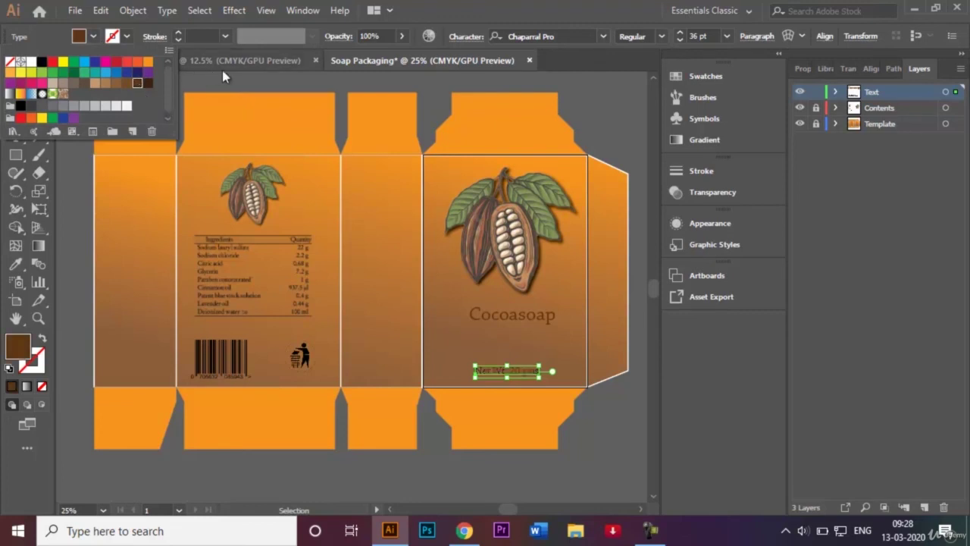
{"action": "left_click", "coordinate": [621, 140]}
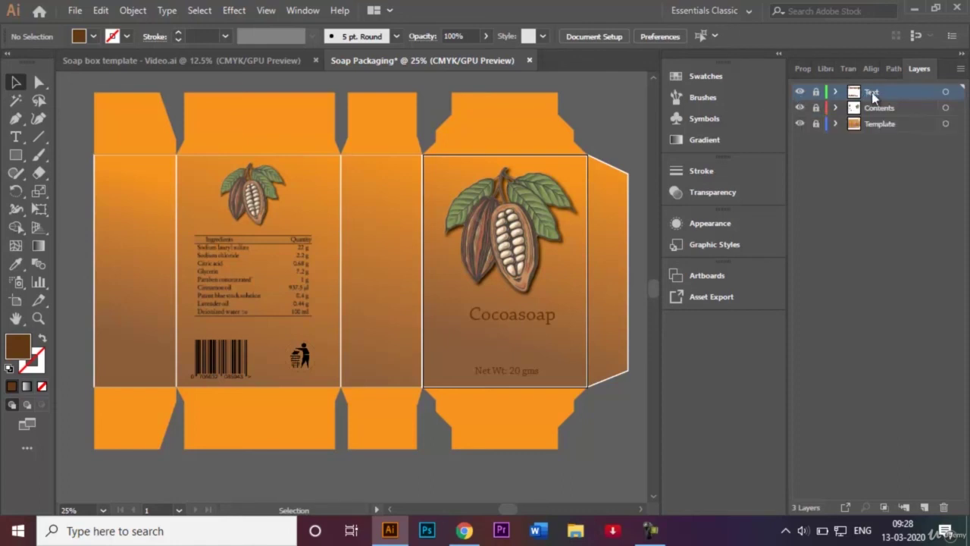
- Unlock the Template layer and select the four bottom flaps
{"action": "left_click", "coordinate": [816, 123]}
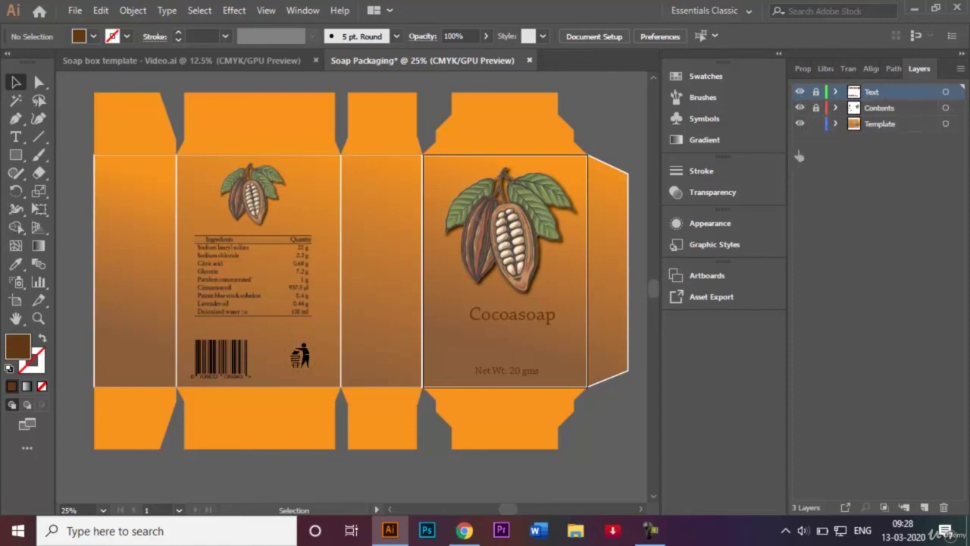
{"action": "left_click", "coordinate": [524, 429]}
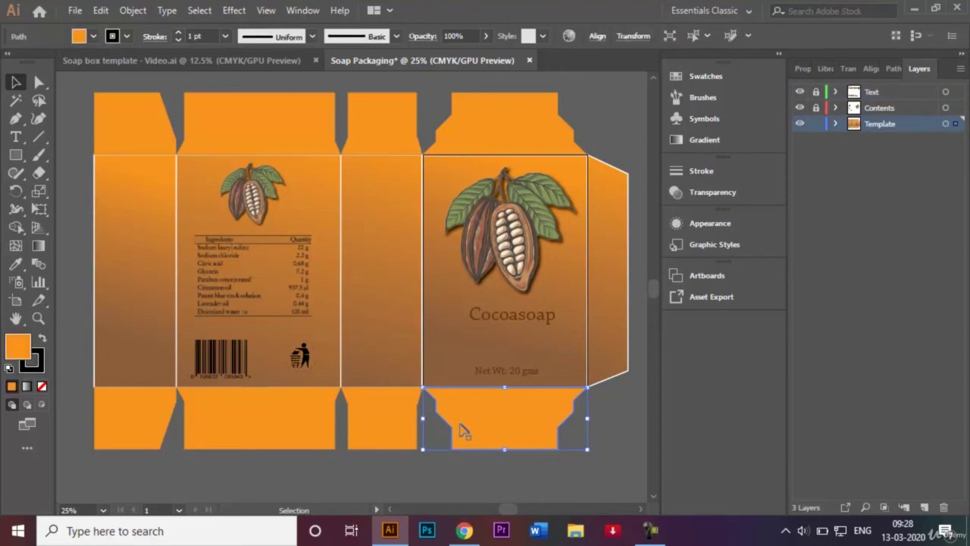
{"action": "left_click", "coordinate": [361, 422], "text": "shift"}
{"action": "left_click", "coordinate": [279, 416], "text": "shift"}
{"action": "left_click", "coordinate": [148, 418], "text": "shift"}
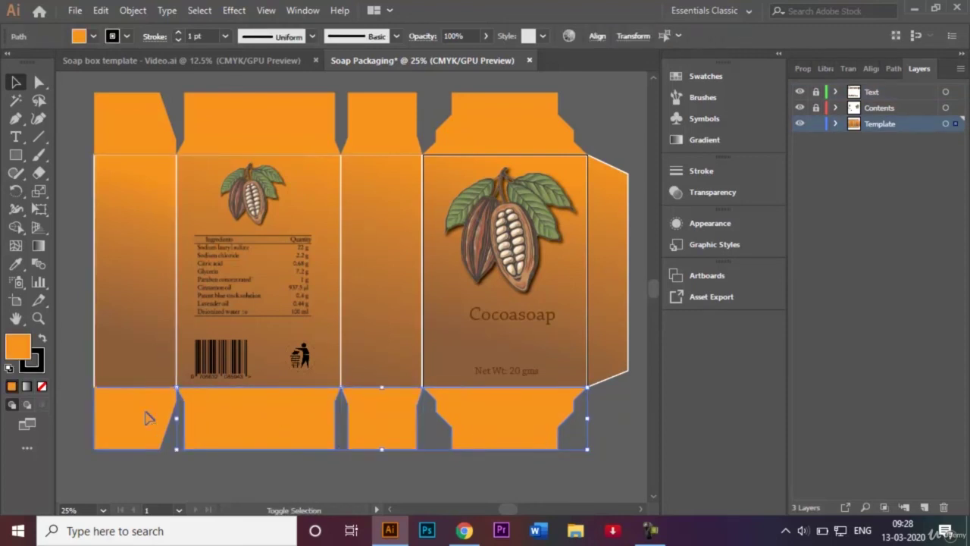
- Fill the bottom flaps with a gradient running from orange to brown
{"action": "left_click", "coordinate": [38, 247]}
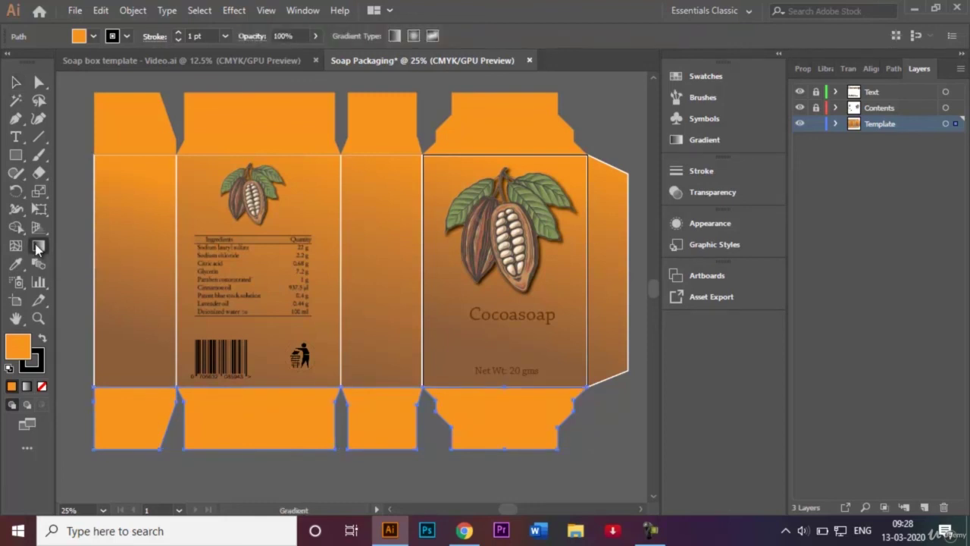
{"action": "double_click", "coordinate": [38, 247]}
{"action": "left_click", "coordinate": [526, 191]}
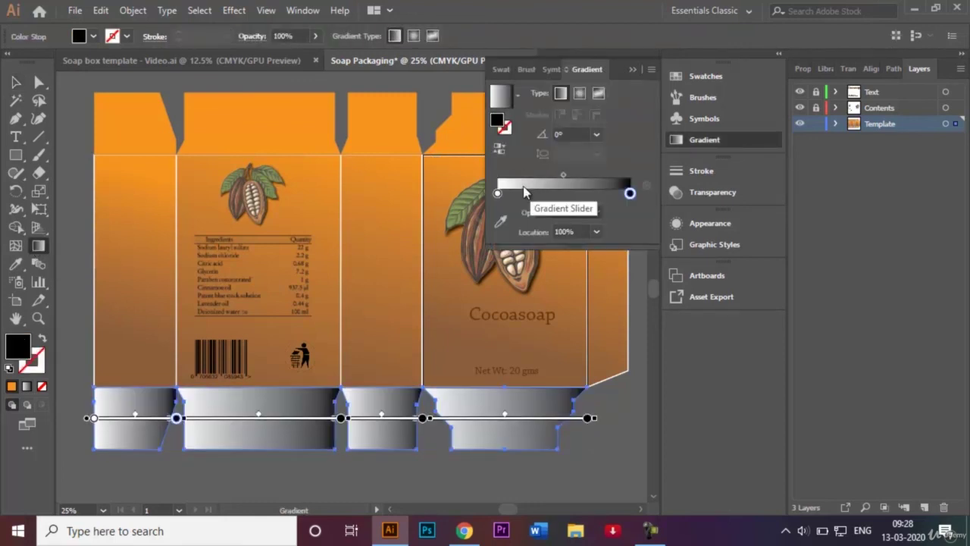
{"action": "double_click", "coordinate": [498, 194]}
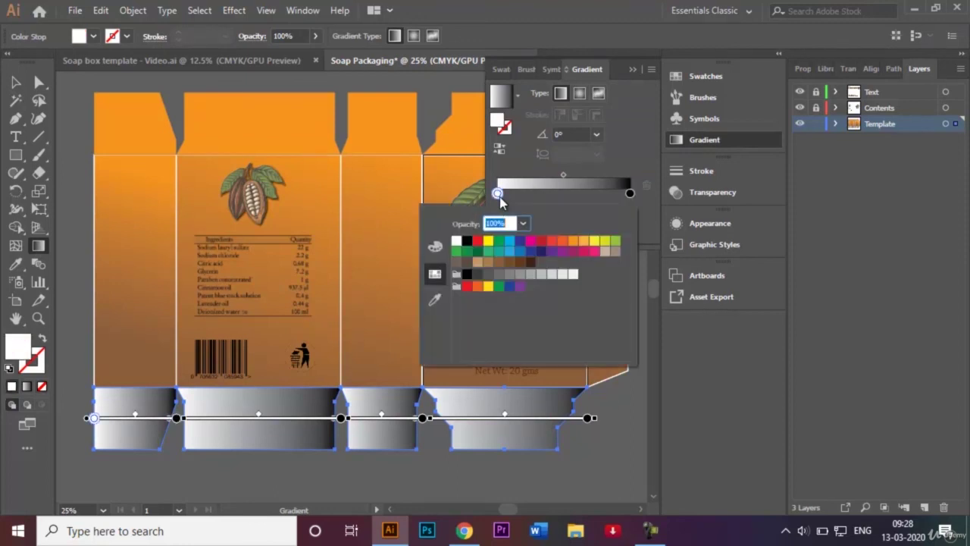
{"action": "left_click", "coordinate": [573, 241]}
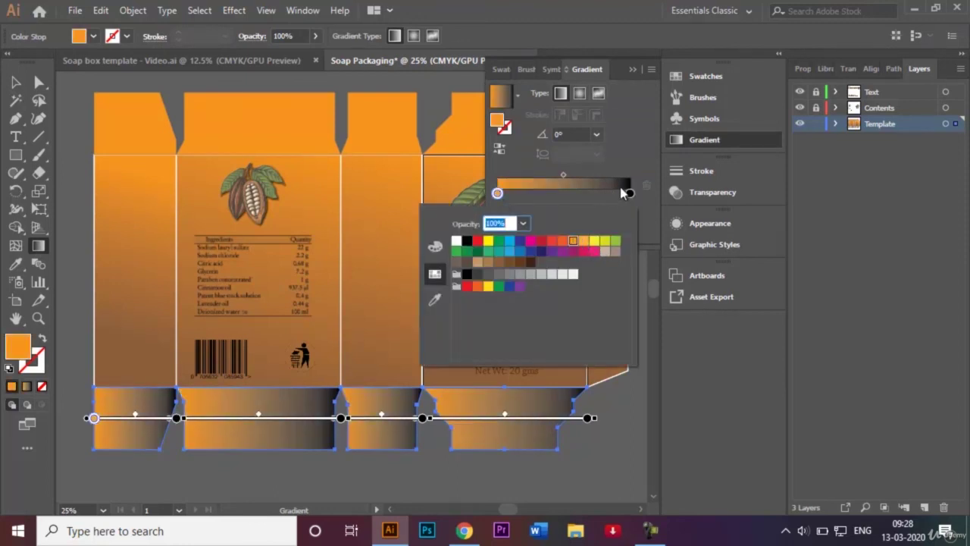
{"action": "left_click", "coordinate": [629, 193]}
{"action": "double_click", "coordinate": [629, 193]}
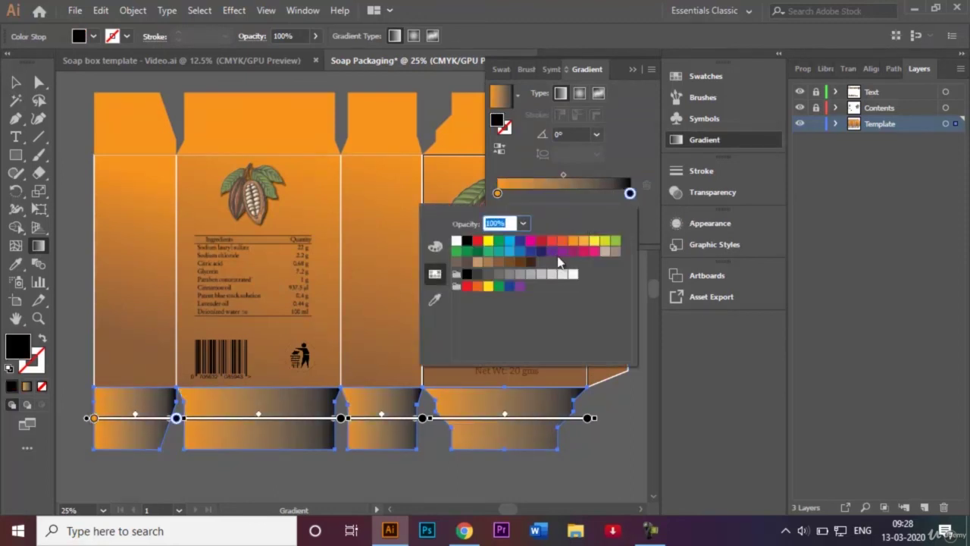
{"action": "left_click", "coordinate": [499, 261]}
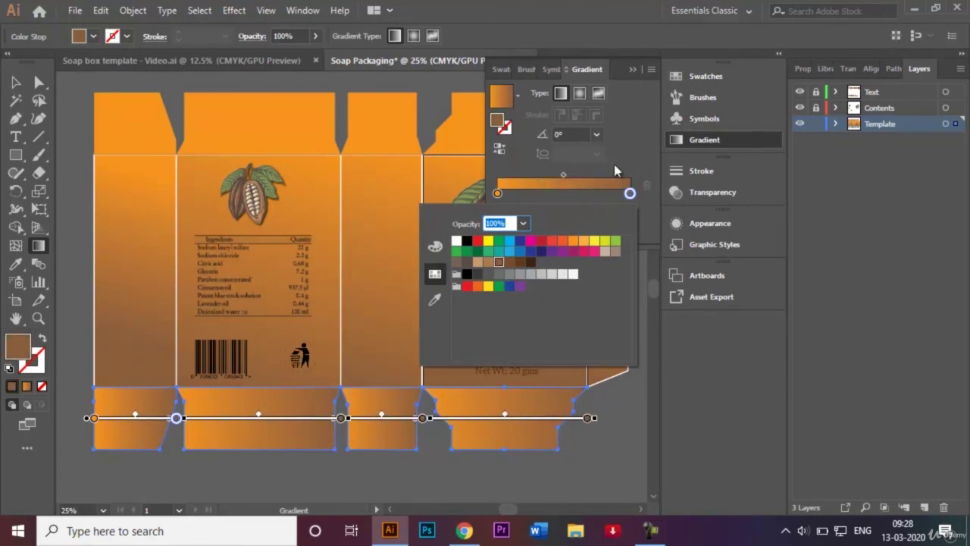
{"action": "left_click", "coordinate": [639, 73]}
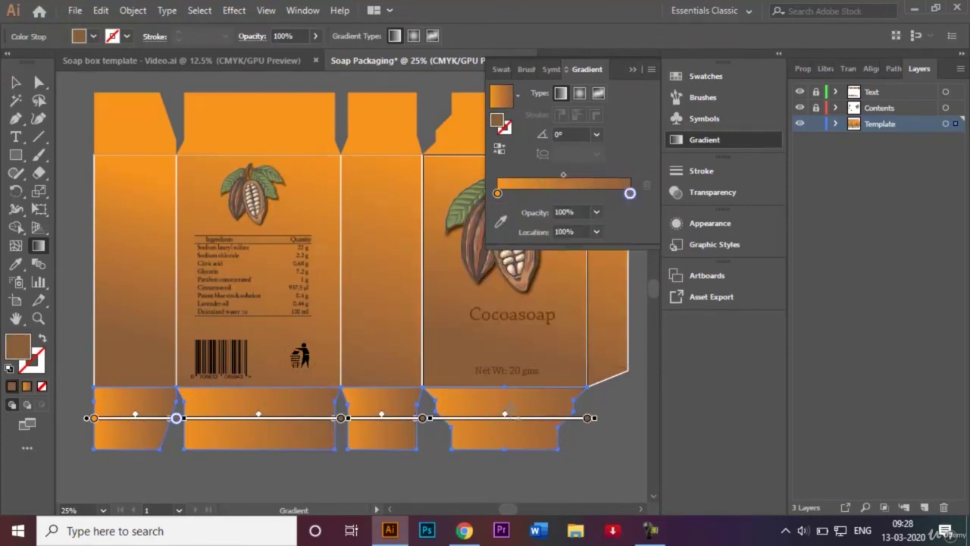
- Drag the gradient vertically so brown sits at the fold and orange at the tips
{"action": "mouse_move", "coordinate": [519, 381]}
{"action": "left_mouse_down"}
{"action": "mouse_move", "coordinate": [521, 441]}
{"action": "mouse_move", "coordinate": [495, 395]}
{"action": "left_mouse_up"}
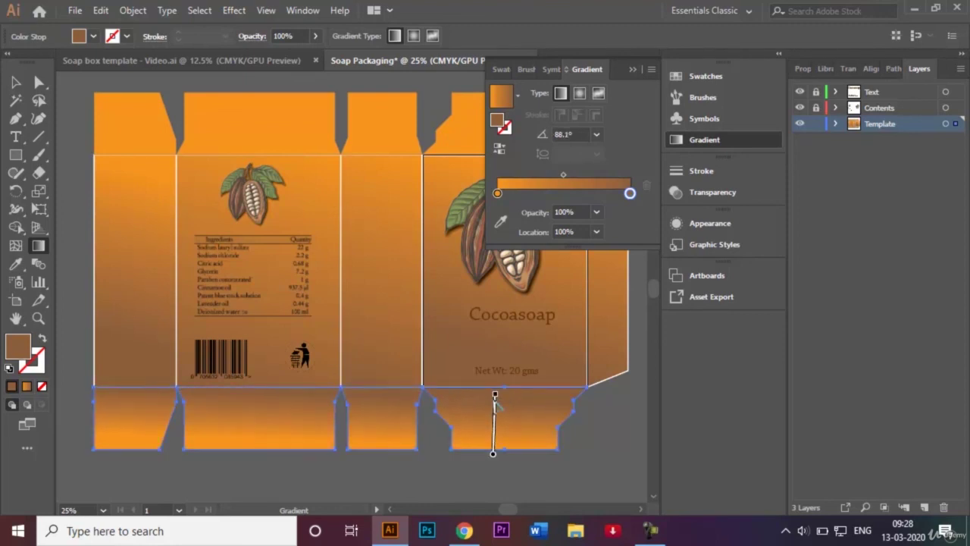
{"action": "left_click", "coordinate": [630, 70]}
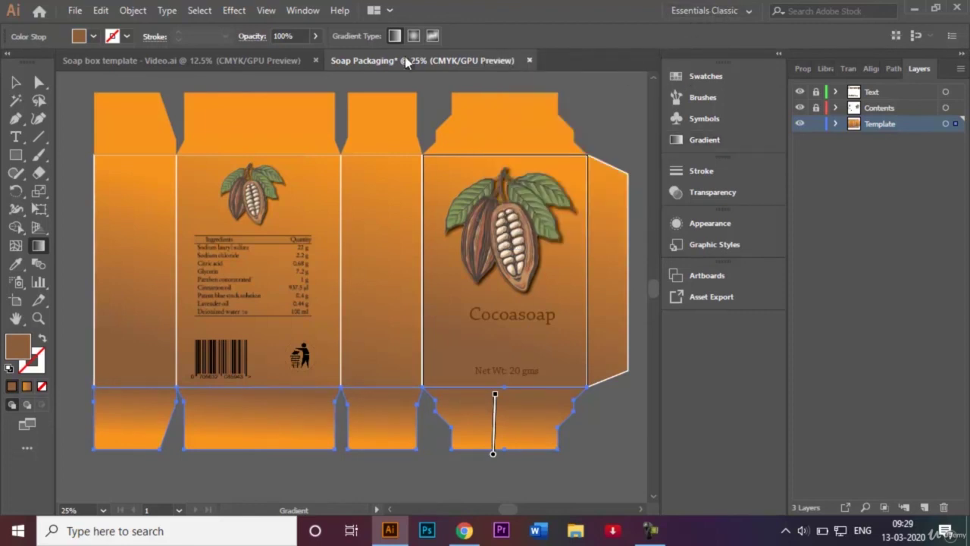
{"action": "left_click", "coordinate": [16, 81]}
- Give the four bottom flaps a 3 pt white stroke
{"action": "left_click", "coordinate": [65, 132]}
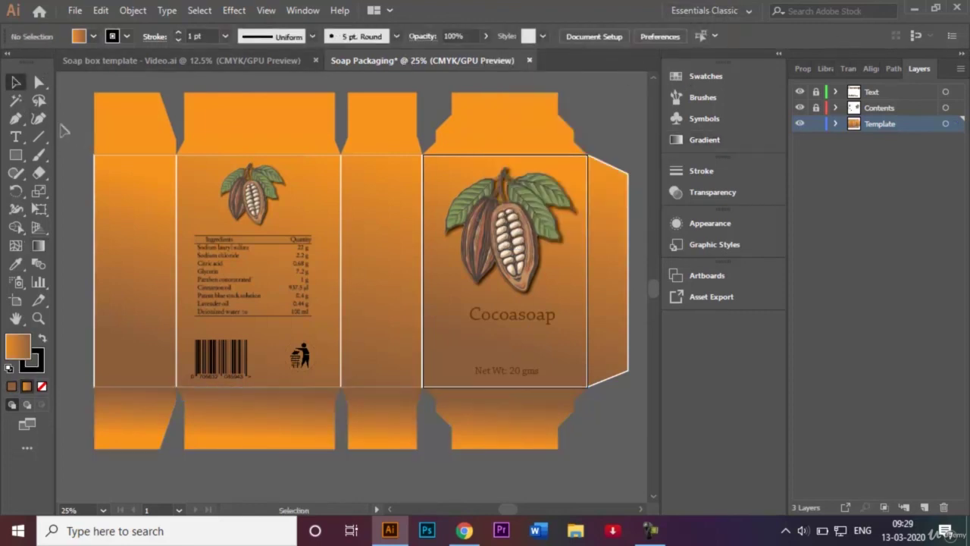
{"action": "left_click", "coordinate": [116, 444]}
{"action": "left_click", "coordinate": [267, 426], "text": "shift"}
{"action": "left_click", "coordinate": [389, 403], "text": "shift"}
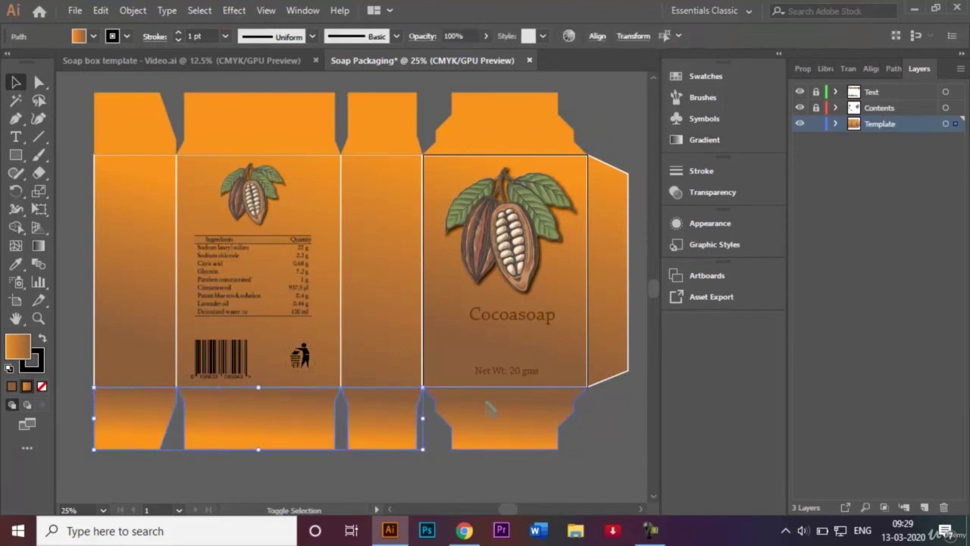
{"action": "left_click", "coordinate": [490, 404], "text": "shift"}
{"action": "left_click", "coordinate": [127, 36]}
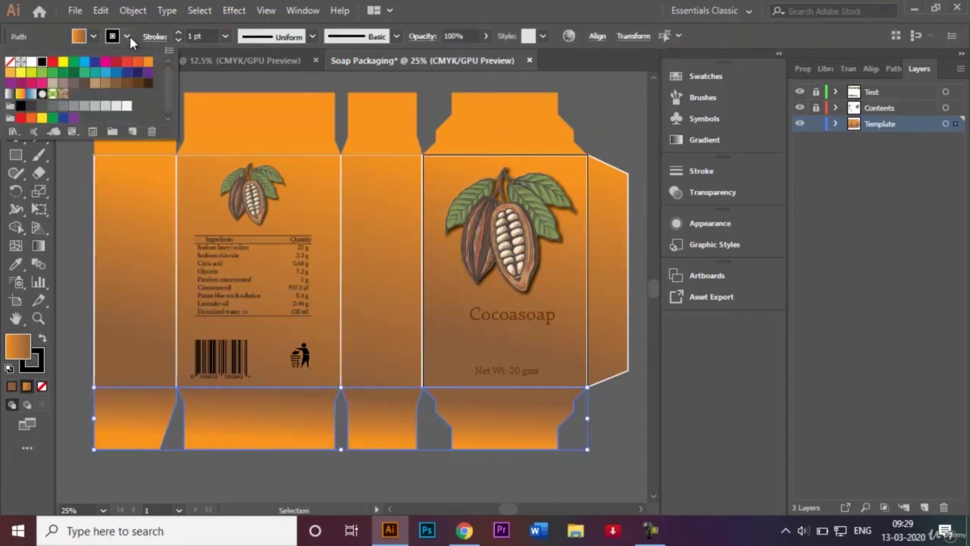
{"action": "left_click", "coordinate": [31, 62]}
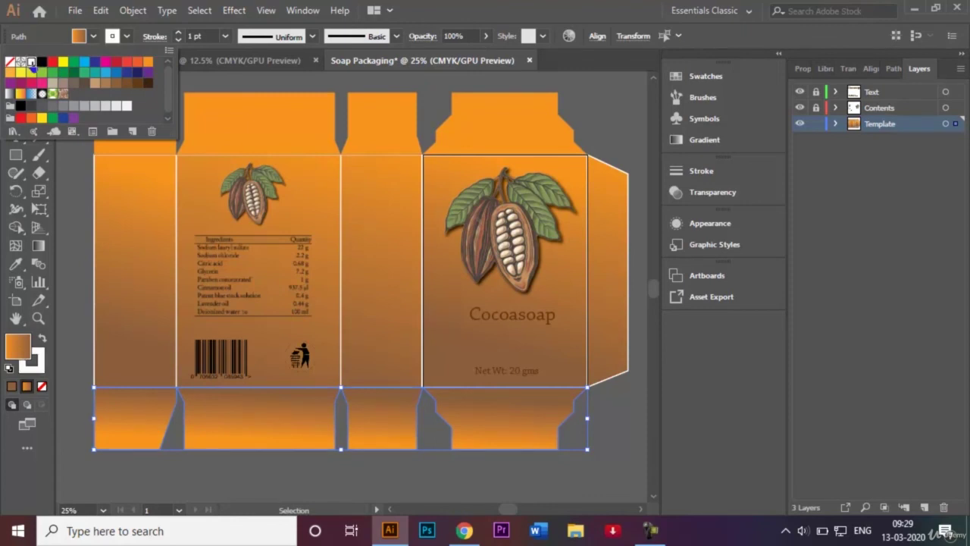
{"action": "left_click", "coordinate": [226, 37]}
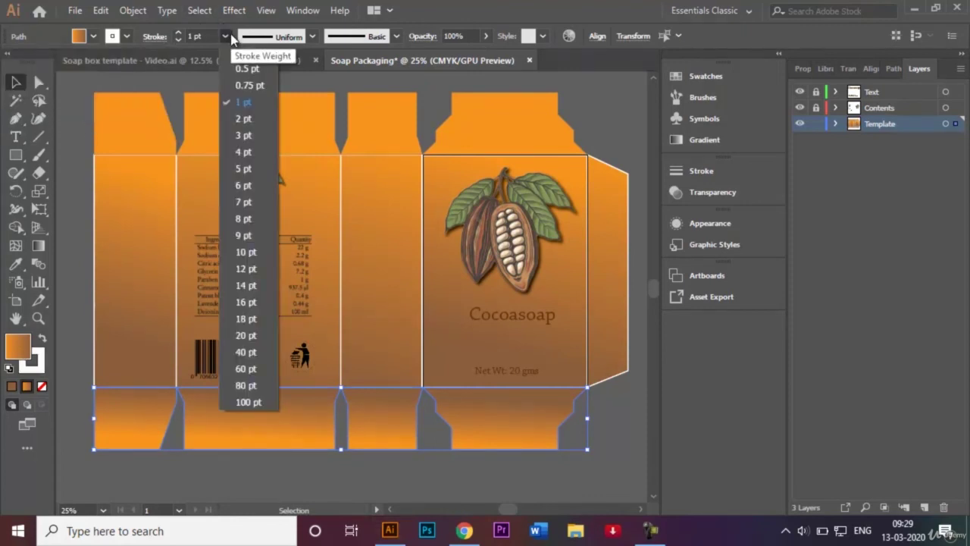
{"action": "left_click", "coordinate": [250, 136]}
{"action": "left_click", "coordinate": [66, 153]}
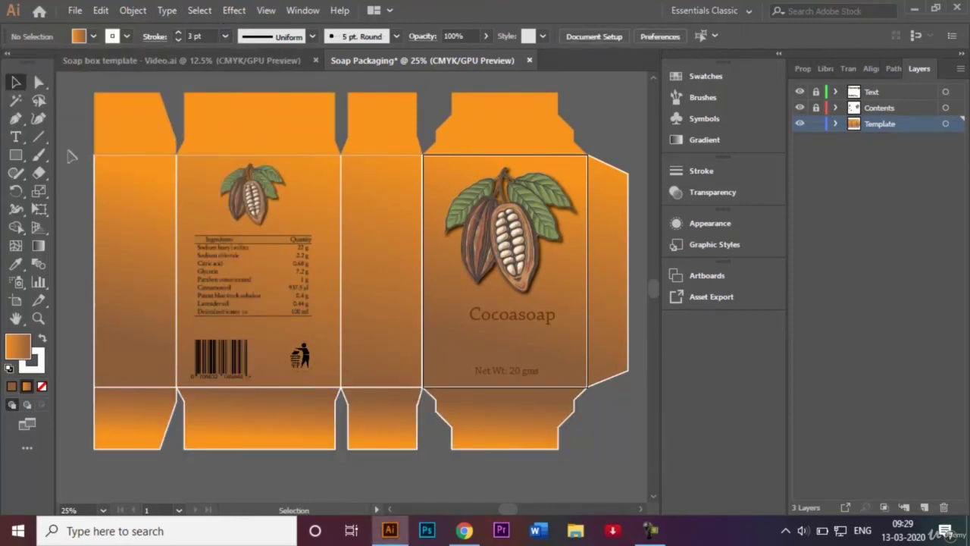
- Give the four top flaps a 3 pt white stroke
{"action": "left_click", "coordinate": [136, 133]}
{"action": "left_click", "coordinate": [238, 123], "text": "shift"}
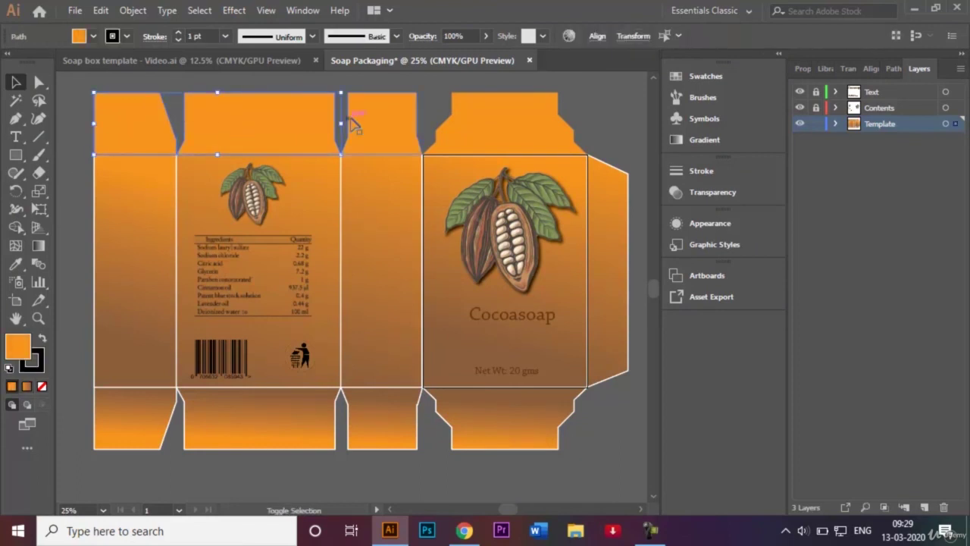
{"action": "left_click", "coordinate": [362, 124], "text": "shift"}
{"action": "left_click", "coordinate": [467, 123], "text": "shift"}
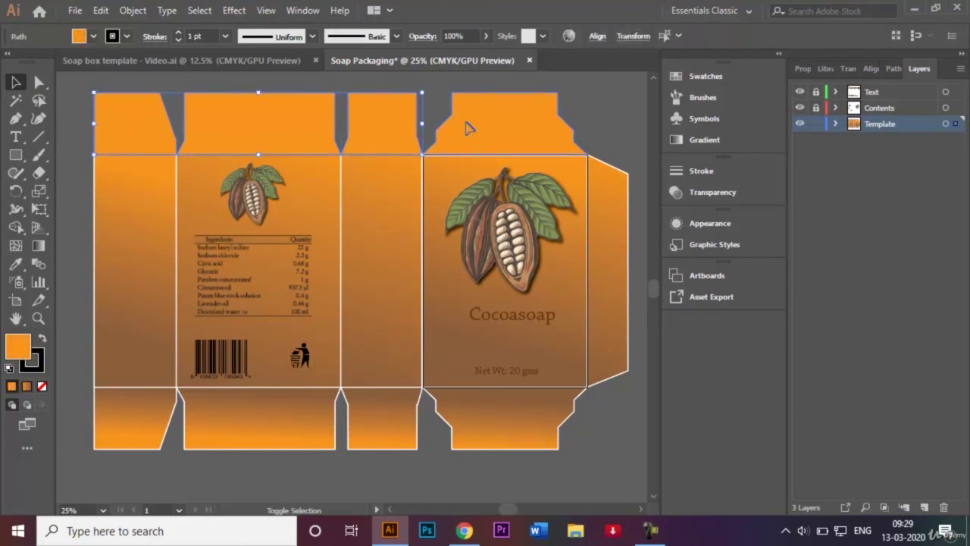
{"action": "left_click", "coordinate": [225, 36]}
{"action": "left_click", "coordinate": [237, 134]}
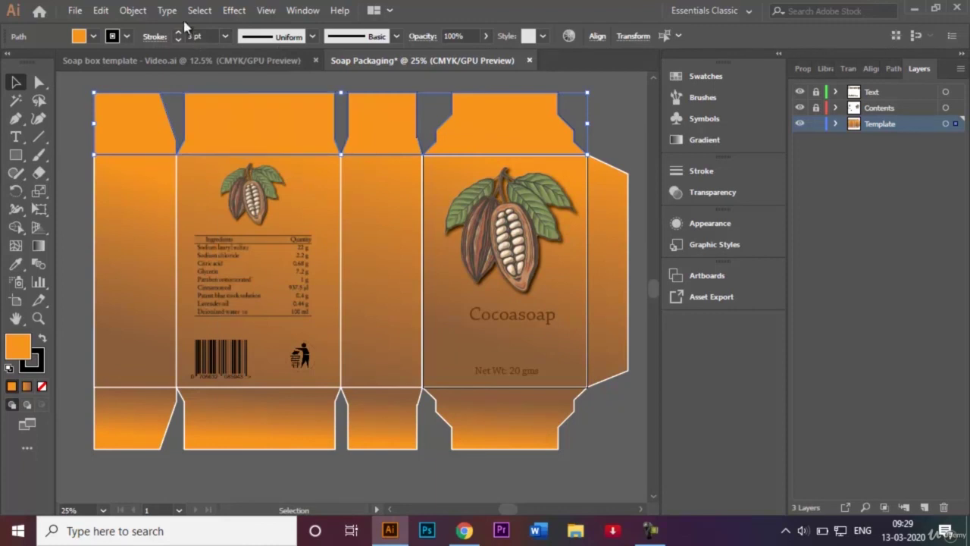
{"action": "left_click", "coordinate": [127, 36]}
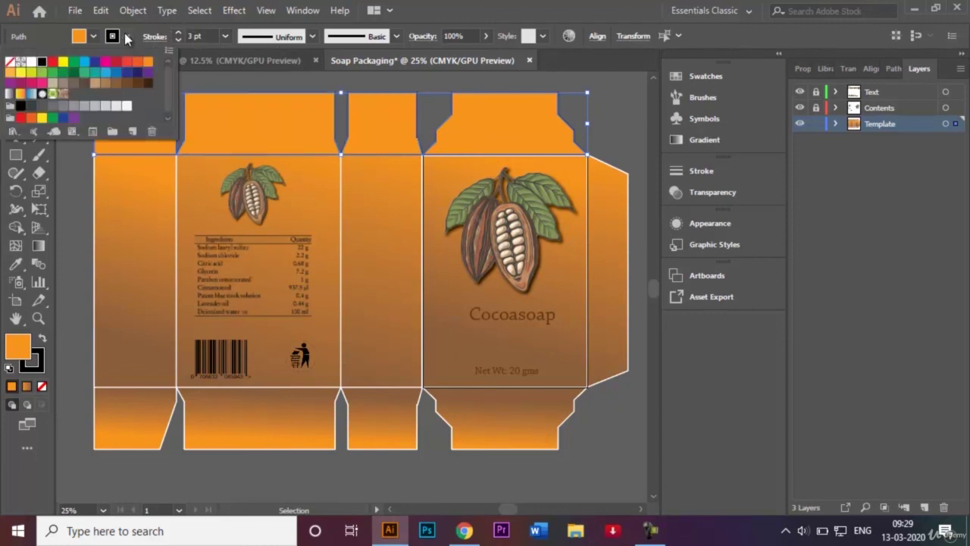
{"action": "left_click", "coordinate": [31, 63]}
{"action": "left_click", "coordinate": [594, 93]}
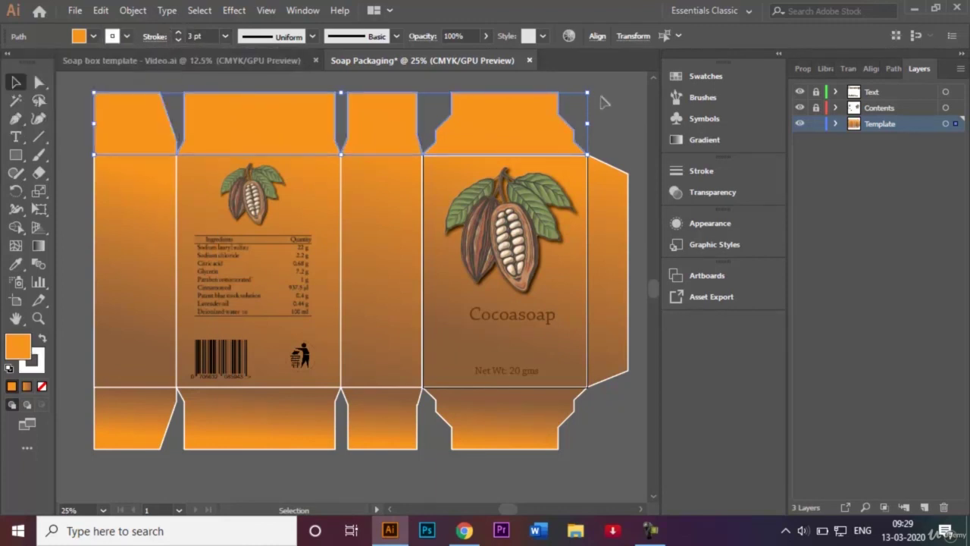
{"action": "left_click", "coordinate": [612, 108]}
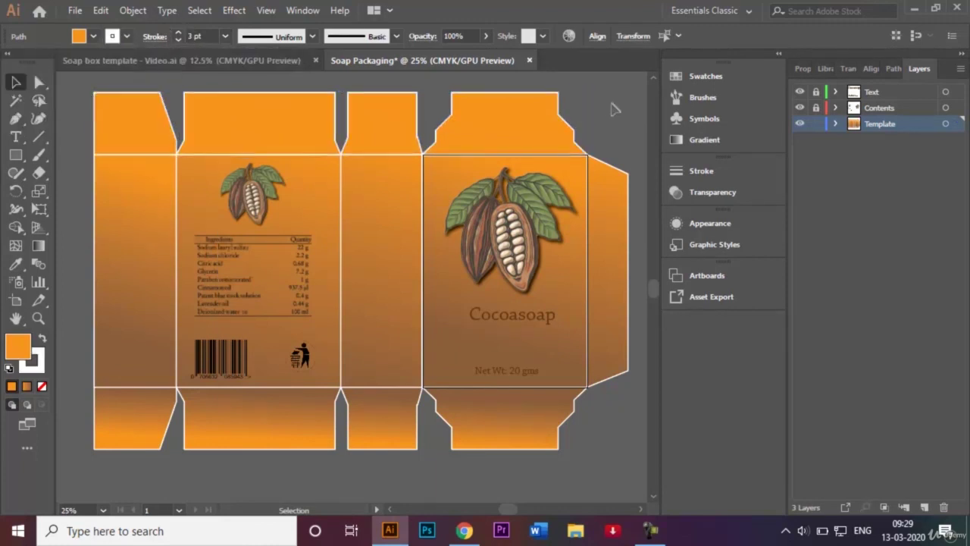
- Lock the Template layer in the Layers panel
{"action": "left_click", "coordinate": [817, 124]}
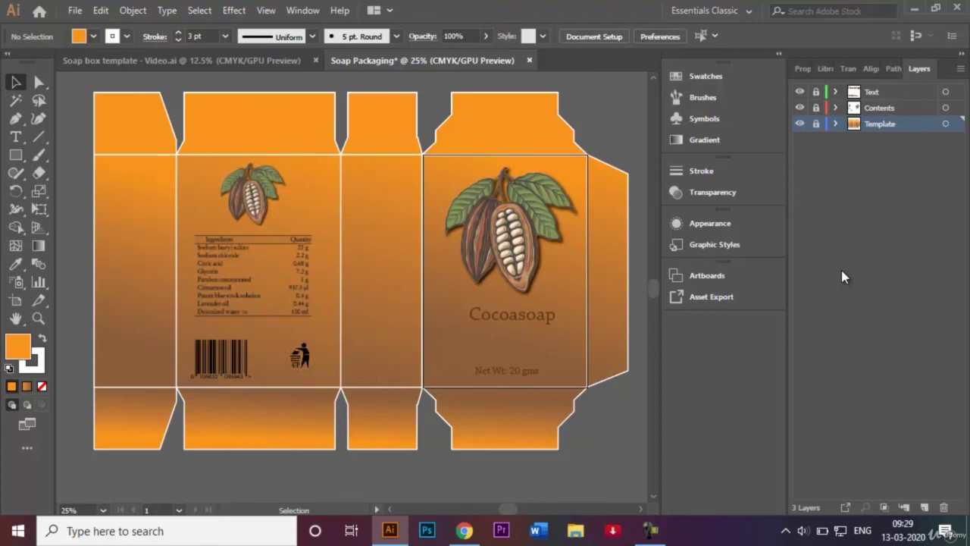
- Save the document as Soap Packaging.ai with default Illustrator options
{"action": "left_click", "coordinate": [72, 11]}
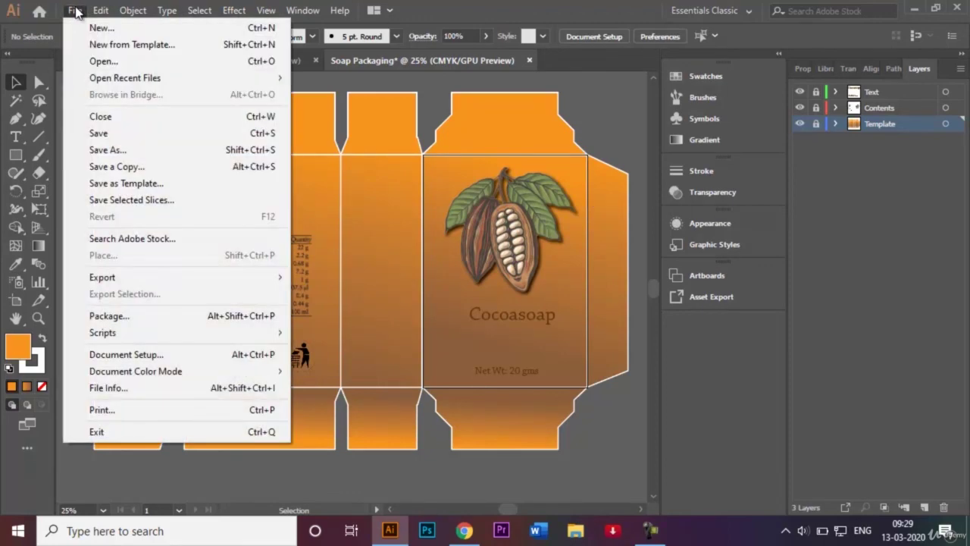
{"action": "left_click", "coordinate": [118, 152]}
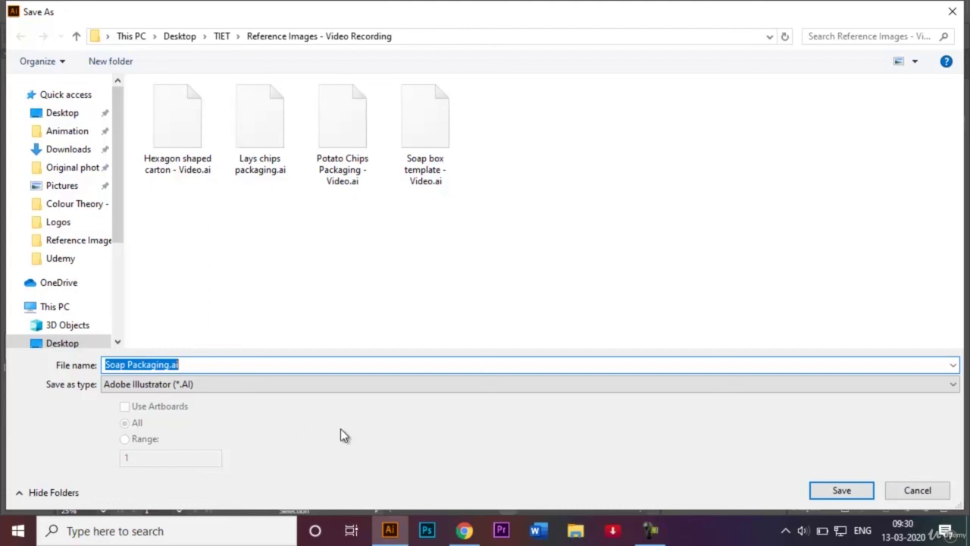
{"action": "left_click", "coordinate": [855, 489]}
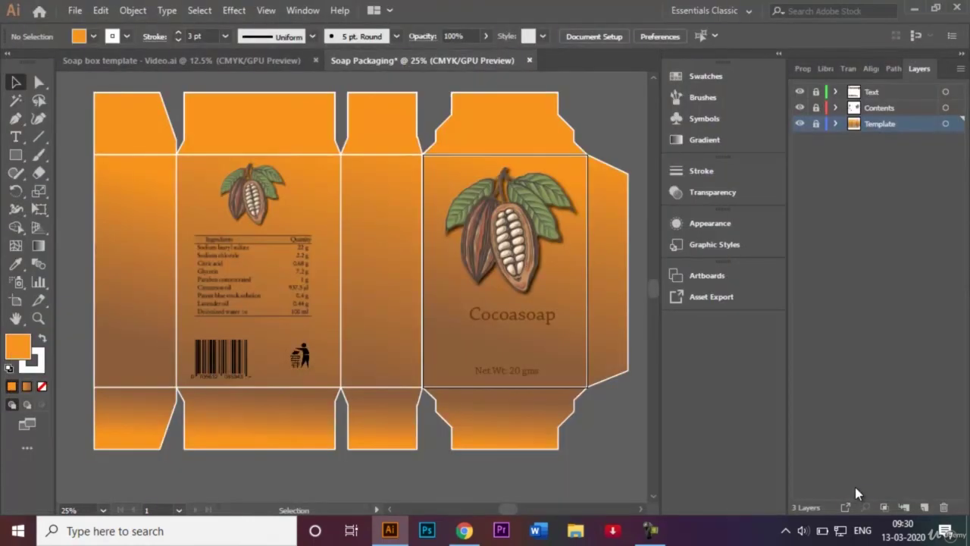
{"action": "left_click", "coordinate": [552, 474]}
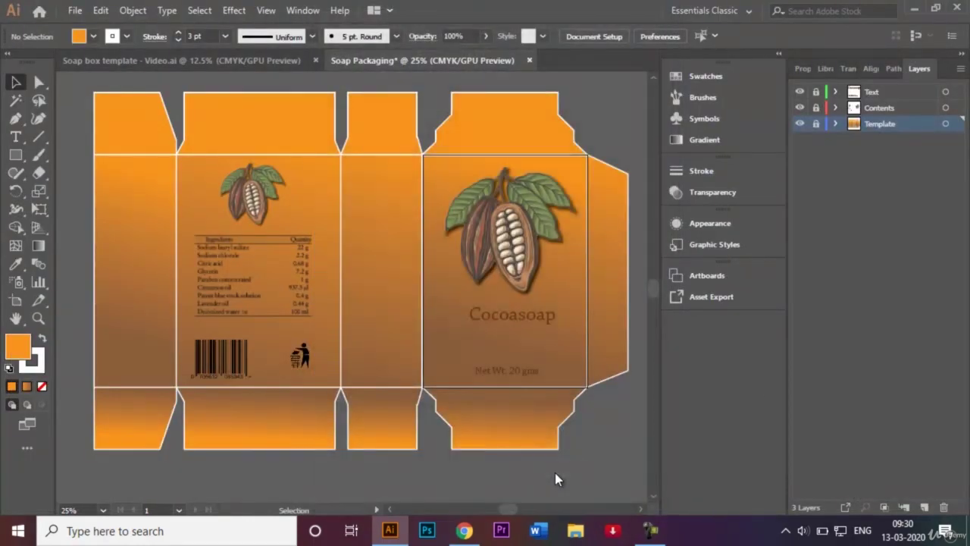